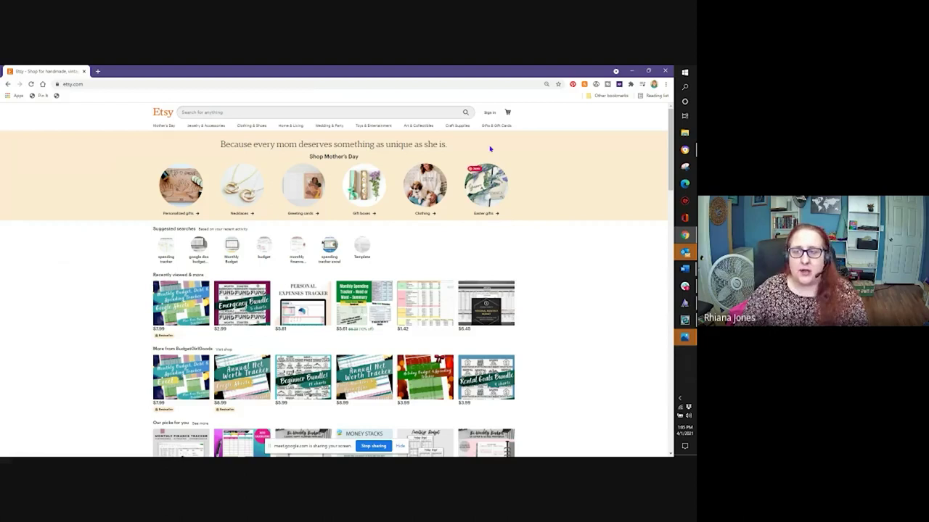
Open the Etsy account registration form from the sign-in dialog, look over its fields and close it
{"action": "left_click", "coordinate": [489, 114]}
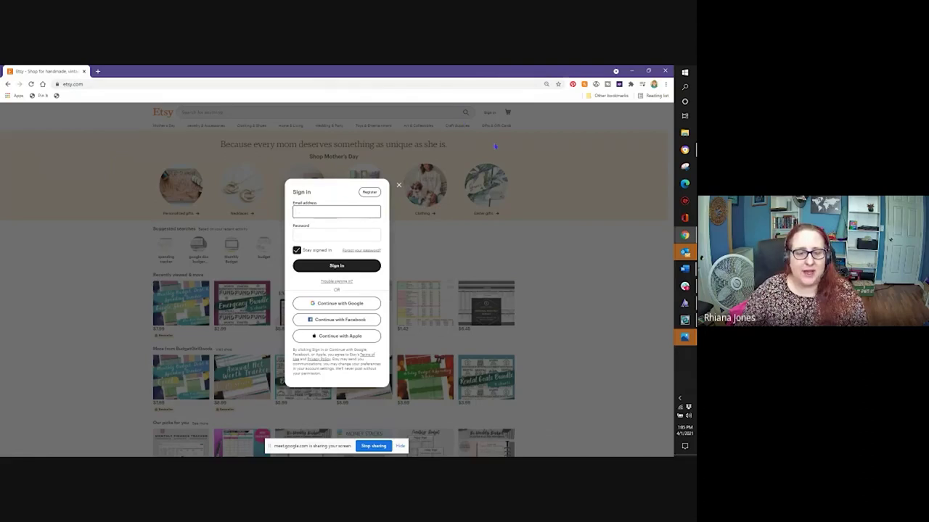
{"action": "left_click", "coordinate": [371, 193]}
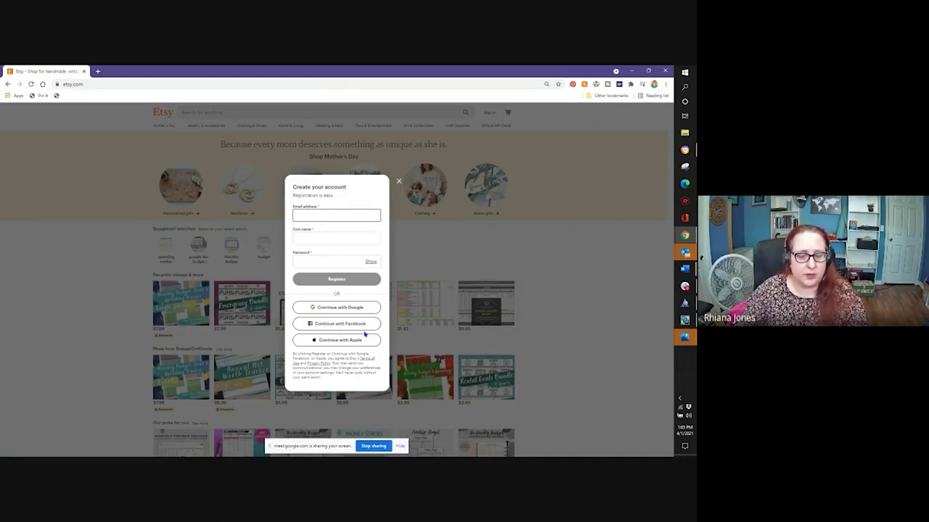
{"action": "left_click", "coordinate": [398, 182]}
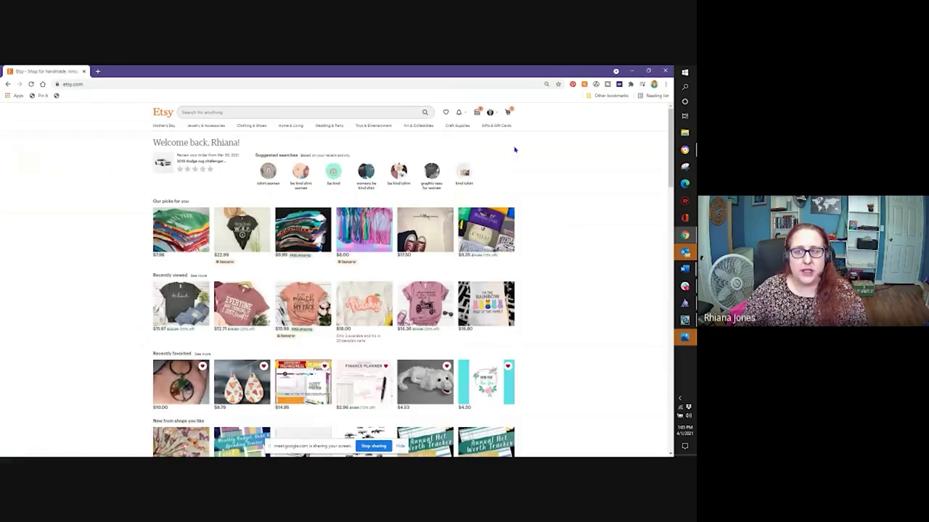
Go to Shop Manager and open the Etsy storefront for editing
{"action": "left_click", "coordinate": [497, 114]}
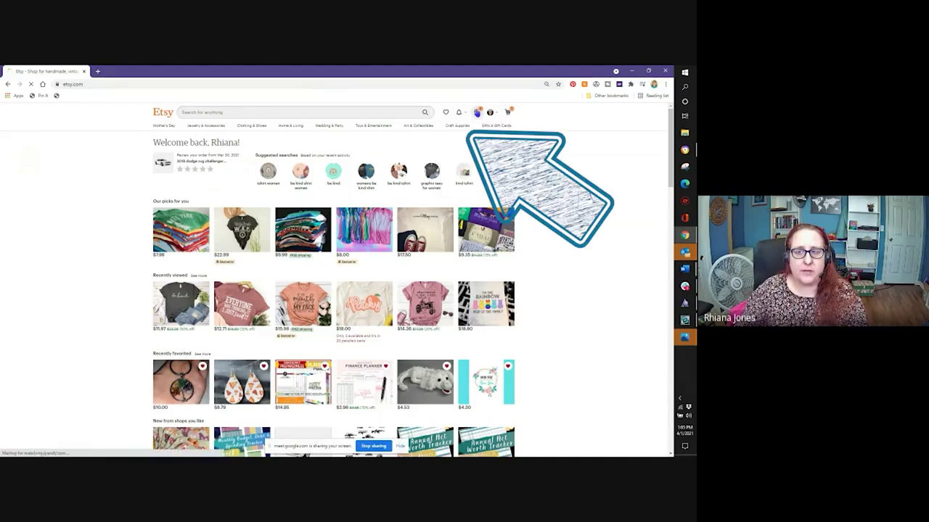
{"action": "left_click", "coordinate": [477, 112]}
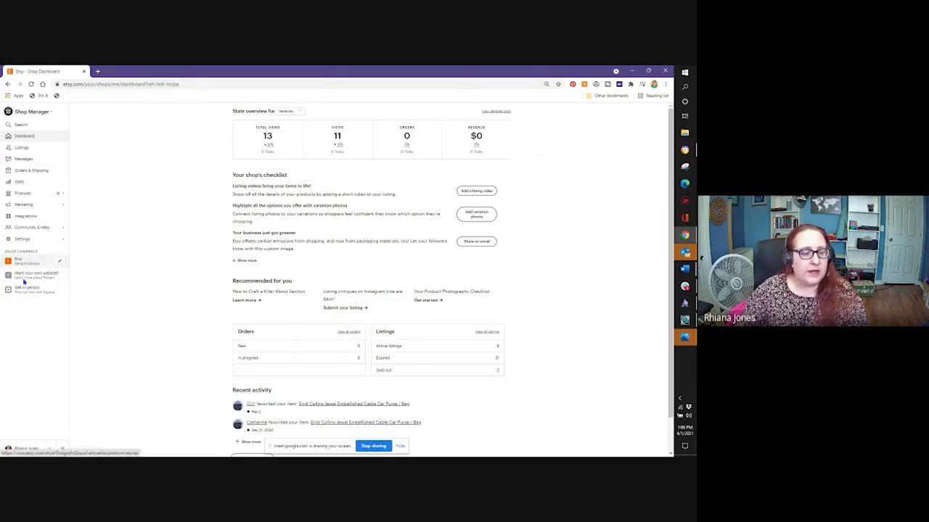
{"action": "left_click", "coordinate": [58, 266]}
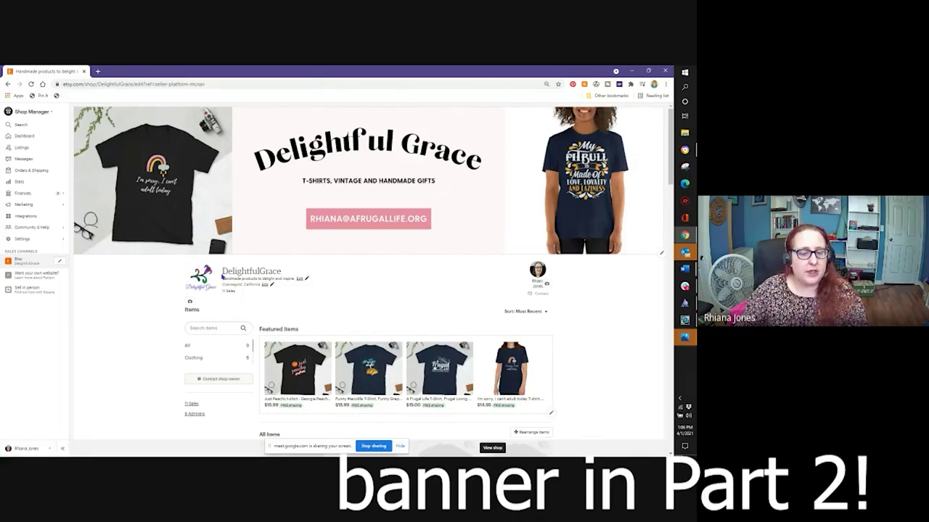
Review the storefront's shop name, tagline, location, featured items and full item list
{"action": "left_click_drag", "start_coordinate": [222, 276], "coordinate": [286, 274]}
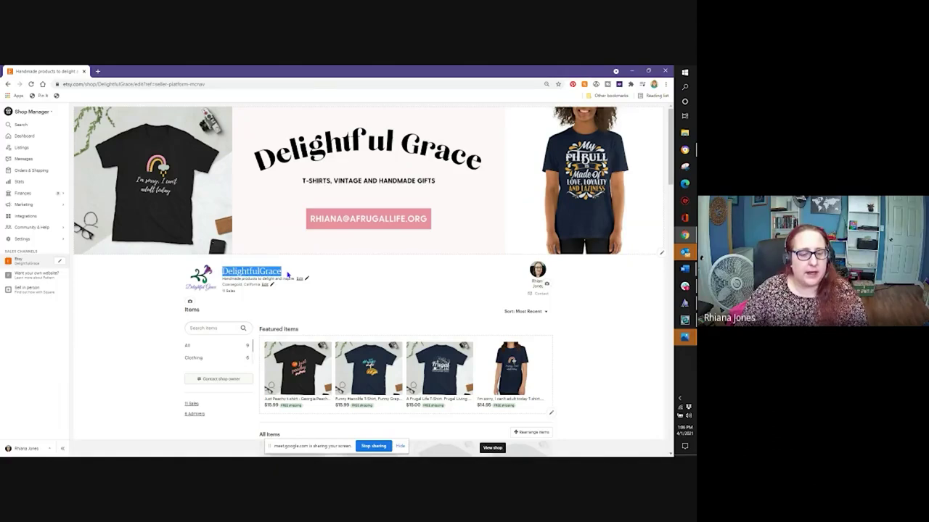
{"action": "left_click_drag", "start_coordinate": [222, 279], "coordinate": [296, 280]}
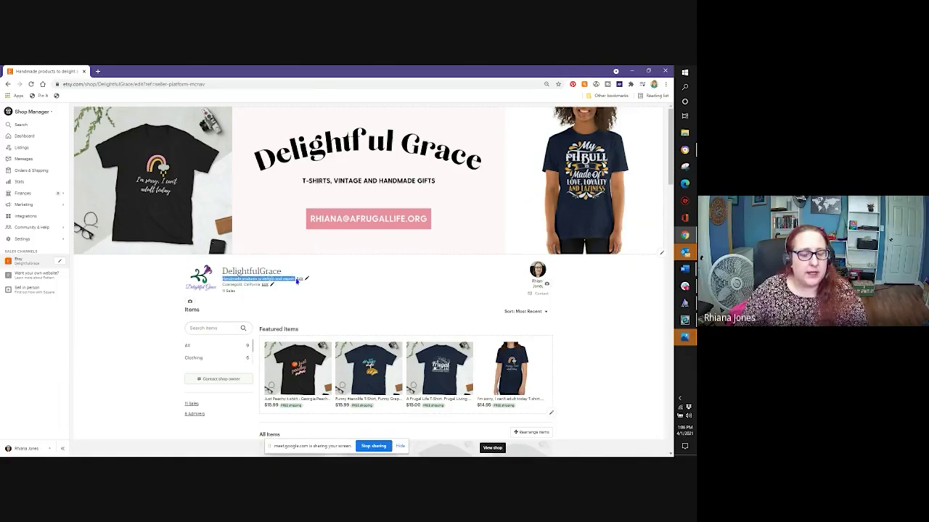
{"action": "double_click", "coordinate": [231, 284]}
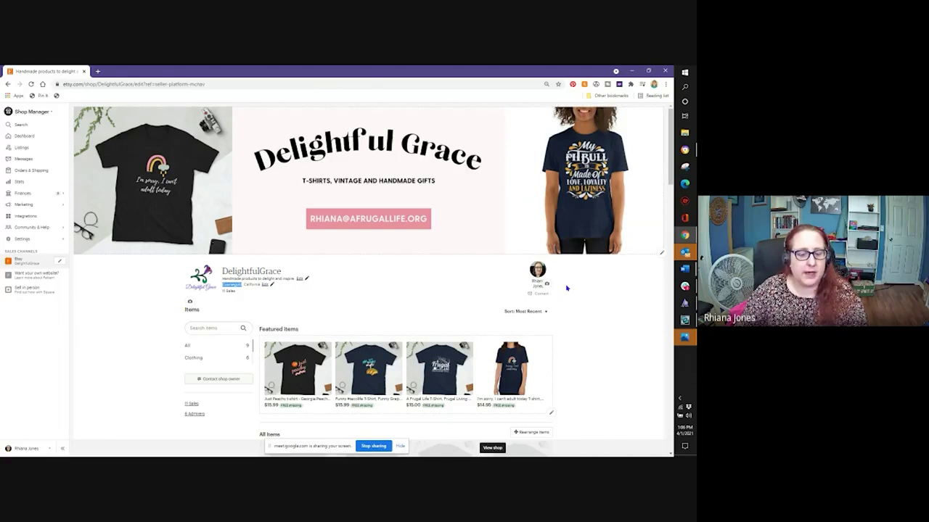
{"action": "scroll", "coordinate": [566, 288], "scroll_direction": "down", "scroll_amount": 1}
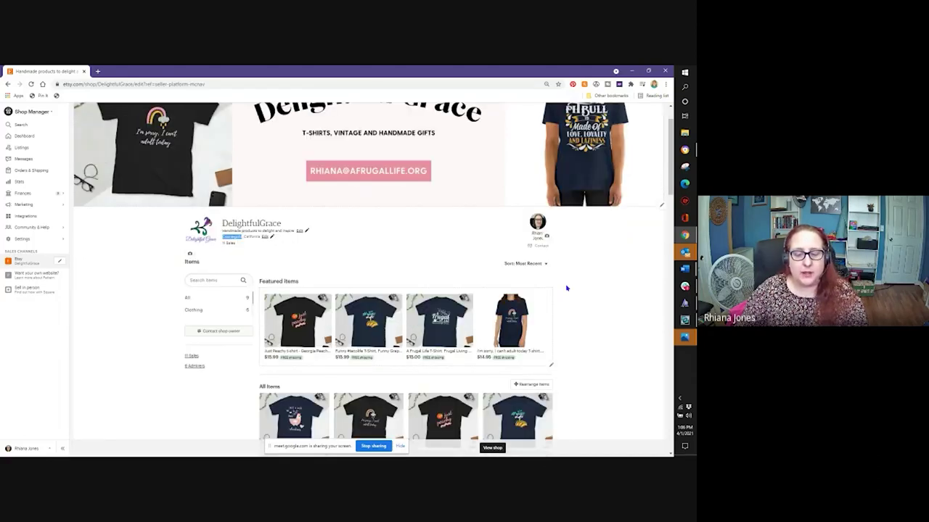
{"action": "scroll", "coordinate": [567, 288], "scroll_direction": "down", "scroll_amount": 1}
{"action": "scroll", "coordinate": [492, 283], "scroll_direction": "down", "scroll_amount": 1}
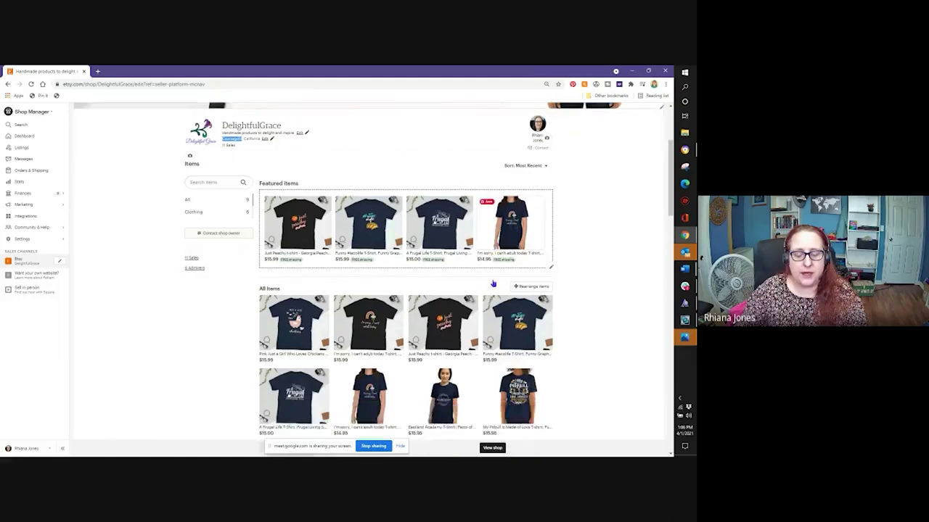
{"action": "scroll", "coordinate": [492, 283], "scroll_direction": "down", "scroll_amount": 1}
{"action": "scroll", "coordinate": [490, 288], "scroll_direction": "up", "scroll_amount": 3}
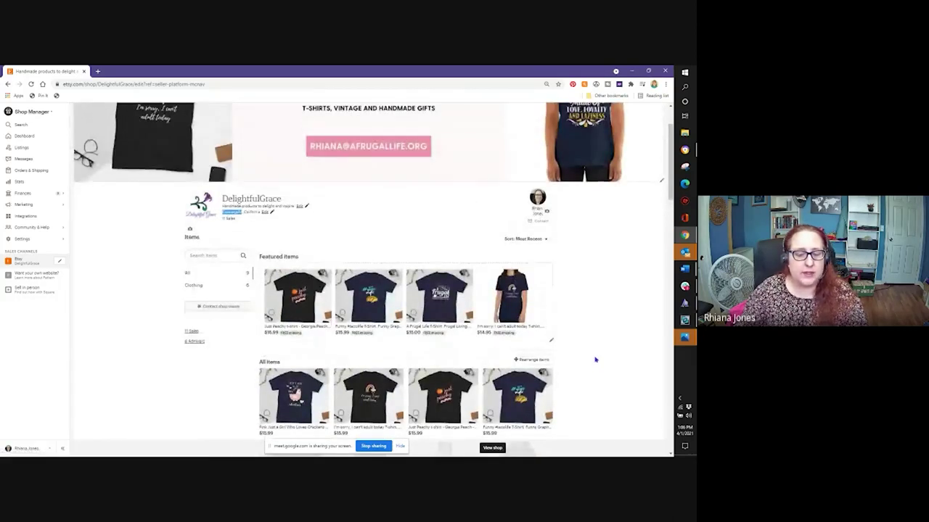
{"action": "scroll", "coordinate": [570, 338], "scroll_direction": "up", "scroll_amount": 1}
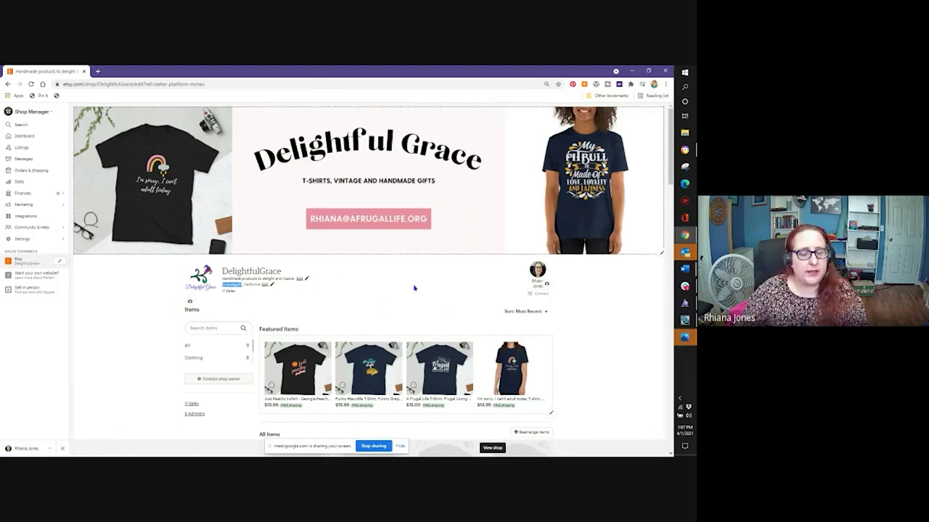
{"action": "left_click", "coordinate": [97, 71]}
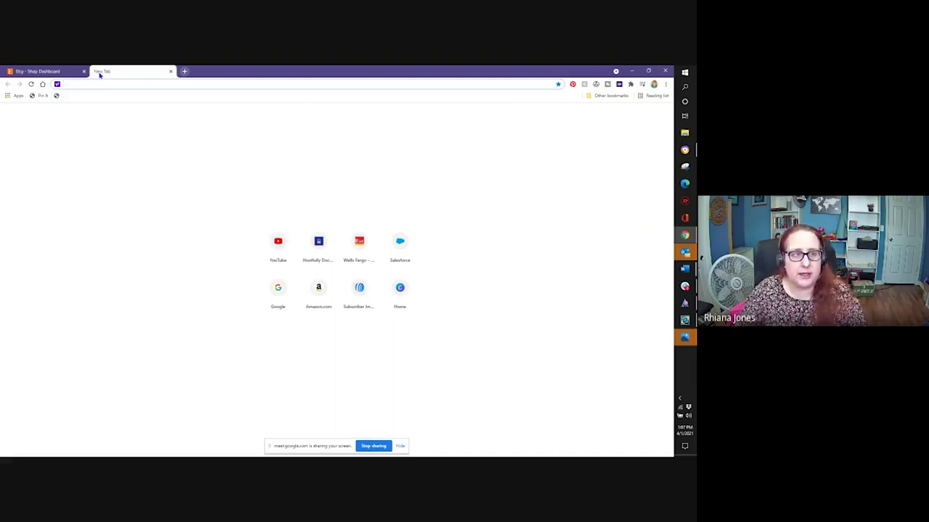
{"action": "type", "text": "ww"}
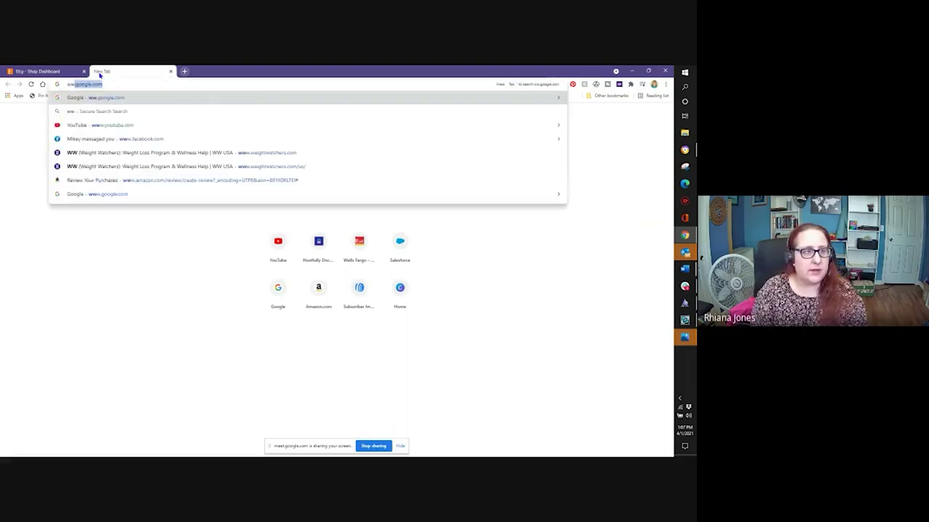
{"action": "type", "text": "w.canva.com"}
{"action": "key", "text": "Return"}
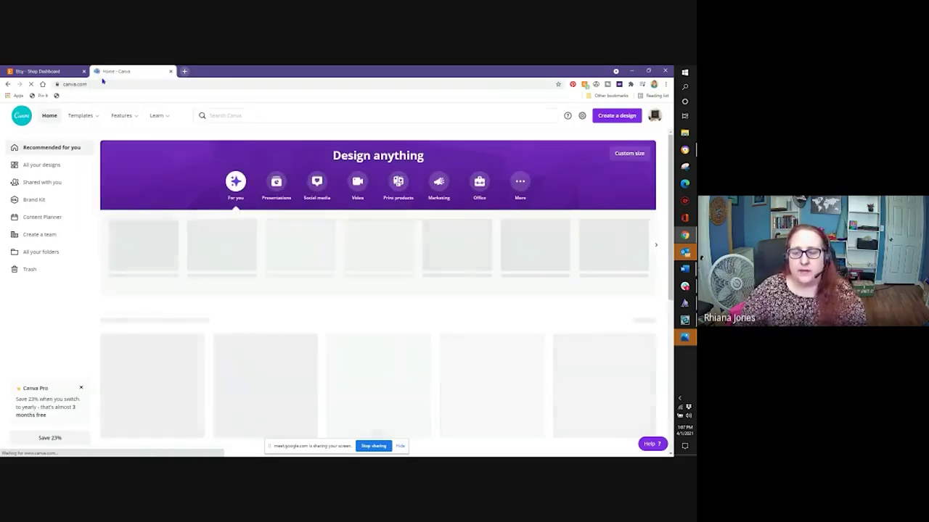
{"action": "mouse_move", "coordinate": [135, 111]}
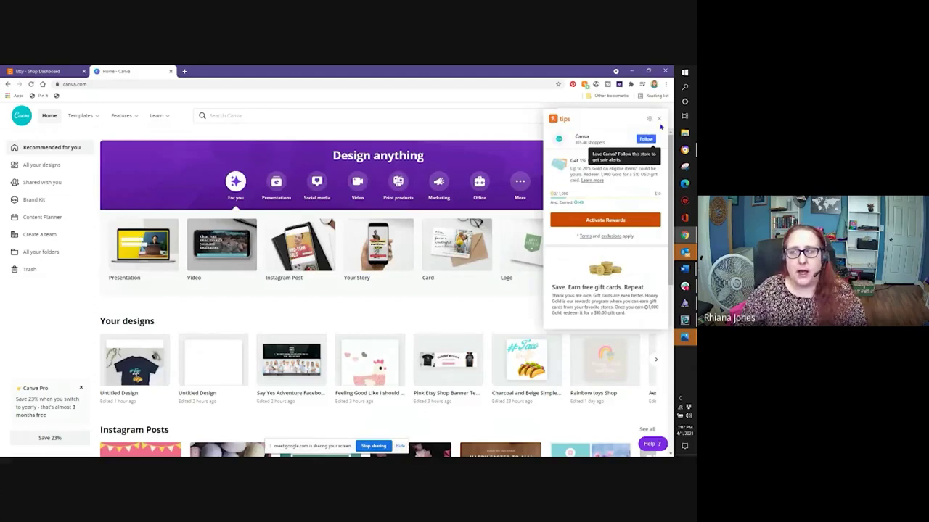
{"action": "left_click", "coordinate": [659, 118]}
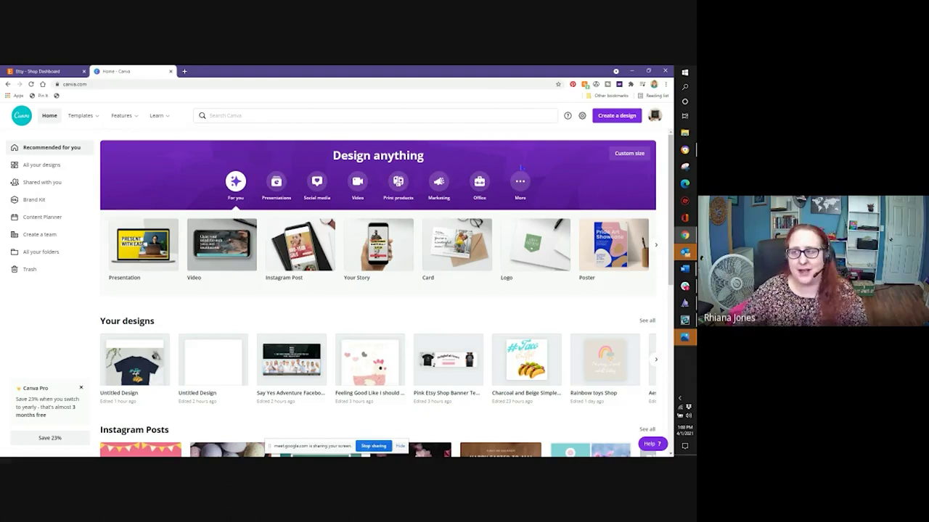
Create a new custom-size Canva design 8 in wide by 10 in high
{"action": "left_click", "coordinate": [625, 117]}
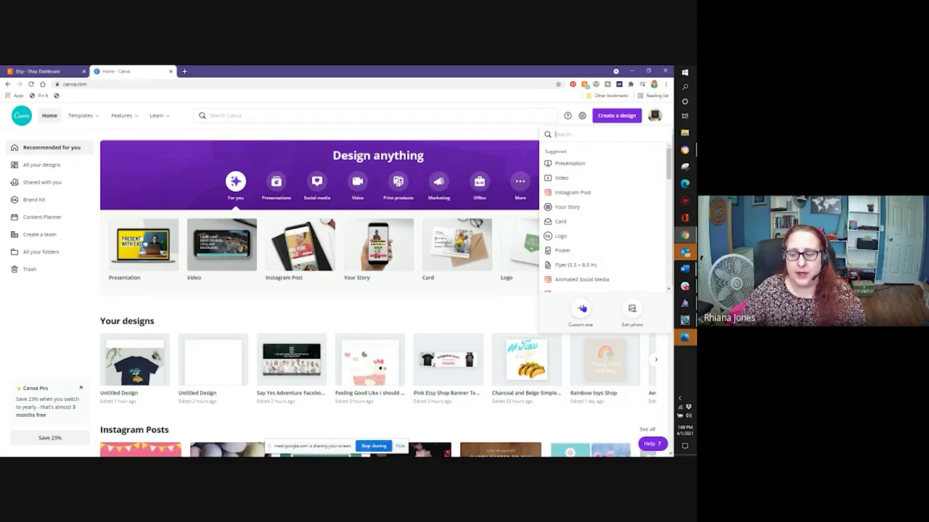
{"action": "left_click", "coordinate": [582, 308]}
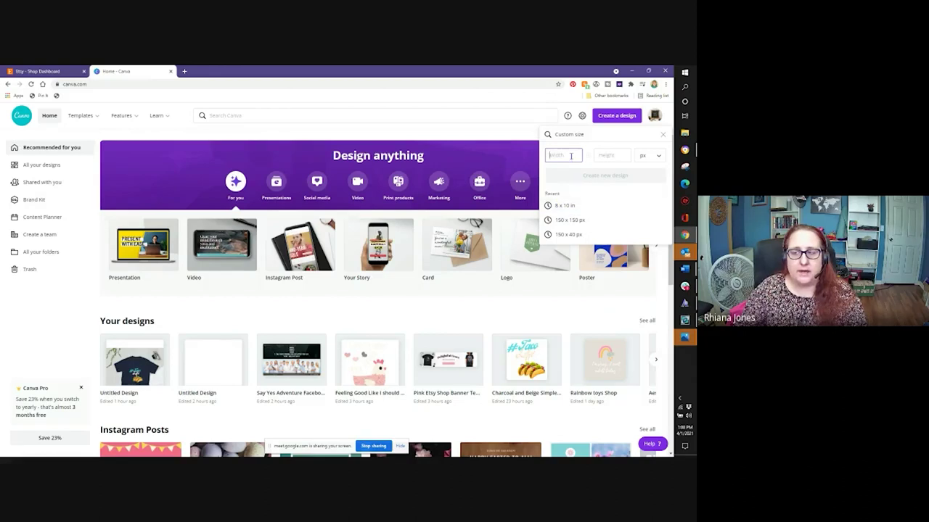
{"action": "type", "text": "8"}
{"action": "left_click", "coordinate": [599, 156]}
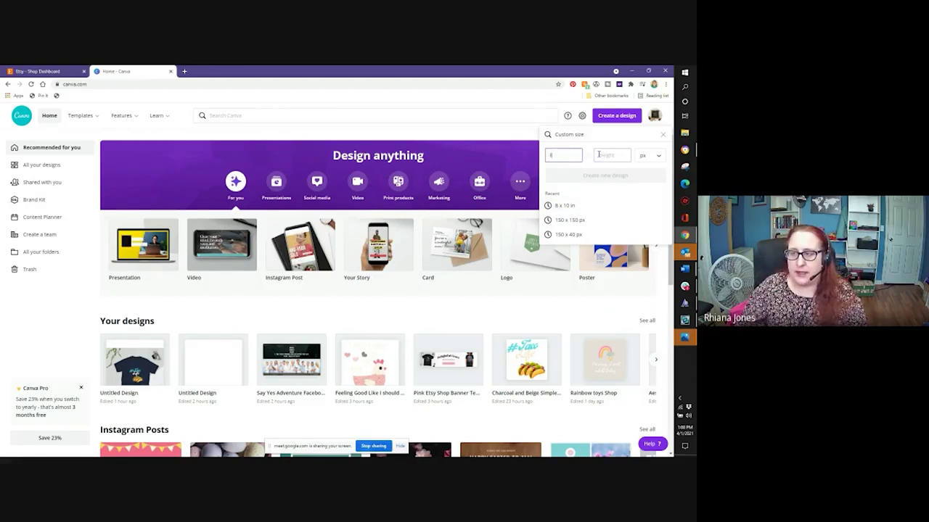
{"action": "type", "text": "10"}
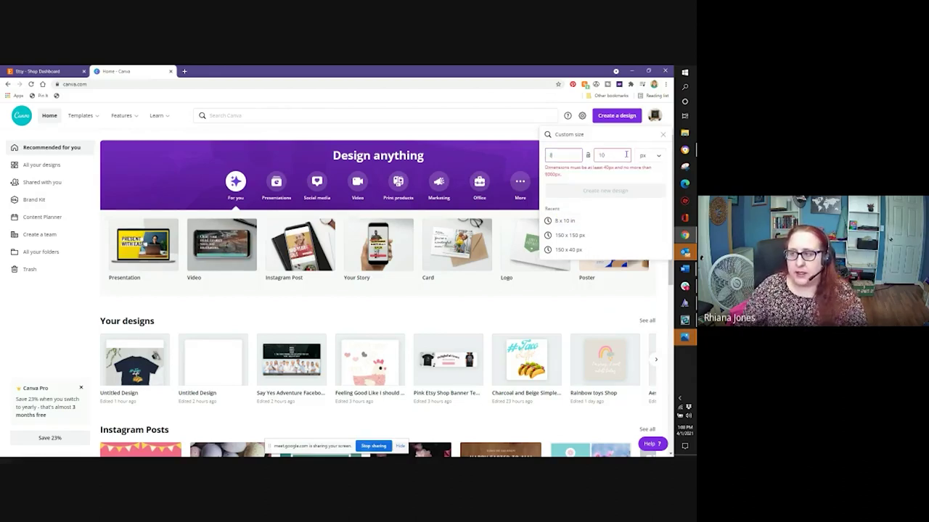
{"action": "left_click", "coordinate": [644, 155]}
{"action": "left_click", "coordinate": [630, 169]}
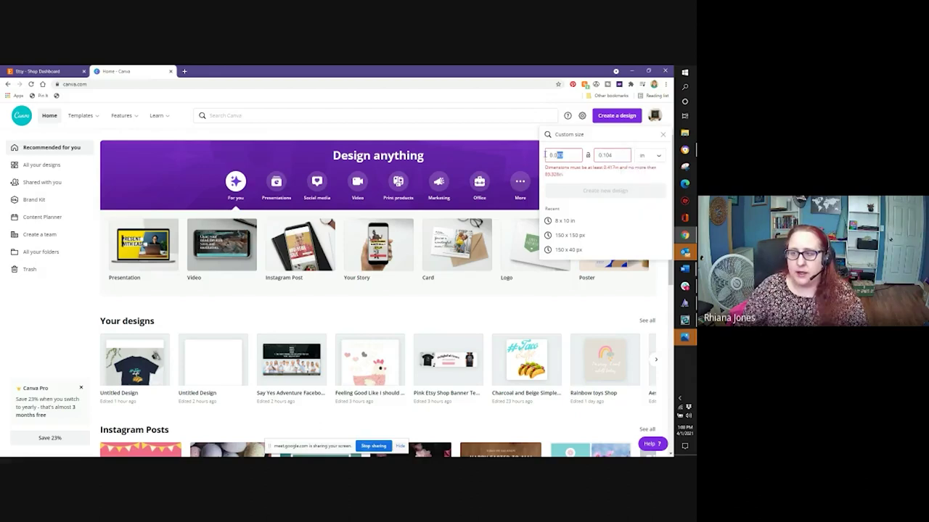
{"action": "left_click_drag", "start_coordinate": [563, 154], "coordinate": [545, 154]}
{"action": "type", "text": "8"}
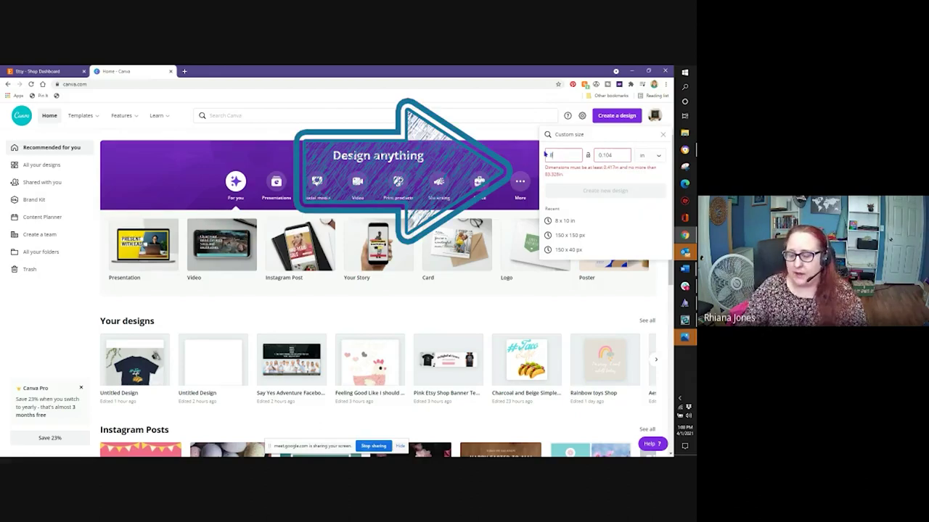
{"action": "left_click_drag", "start_coordinate": [608, 154], "coordinate": [594, 154]}
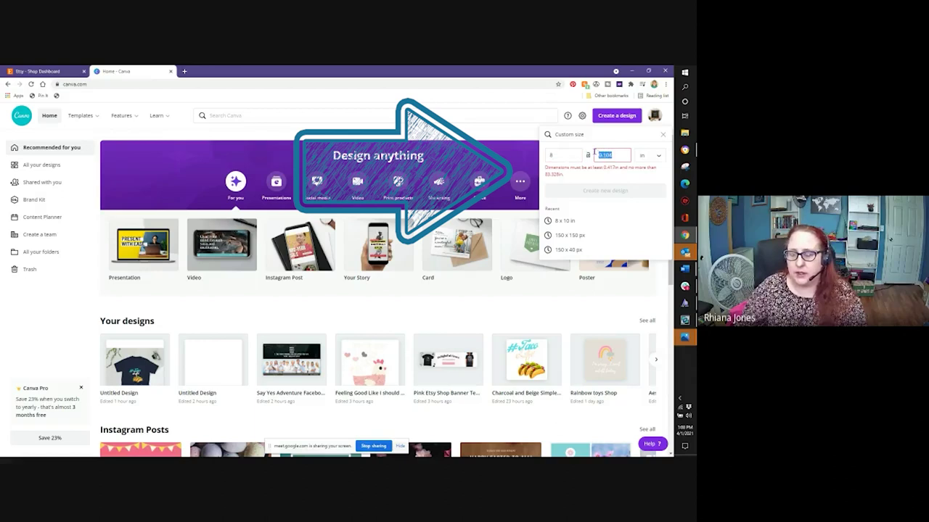
{"action": "type", "text": "10"}
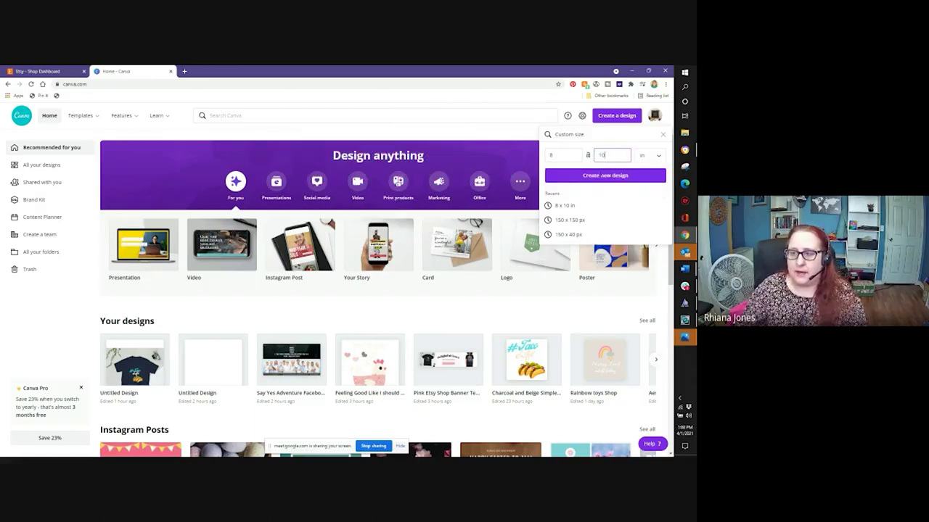
{"action": "left_click", "coordinate": [601, 176]}
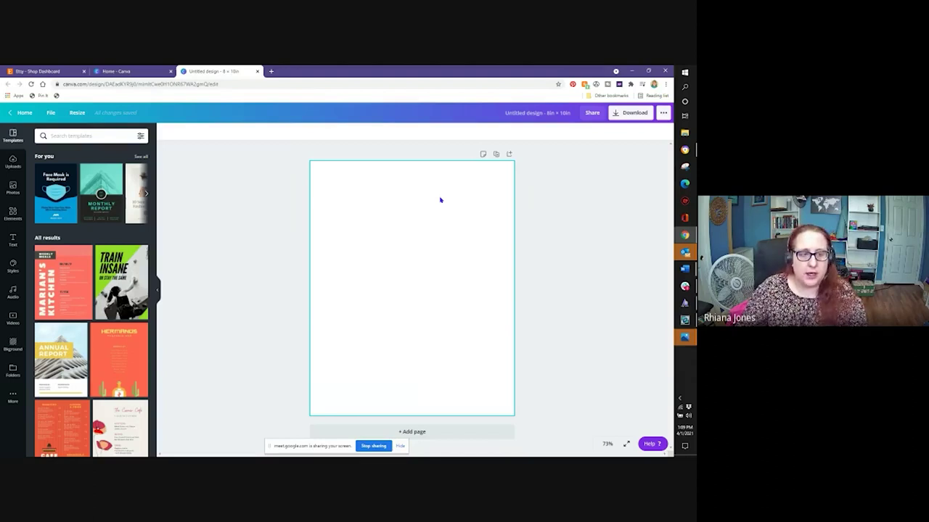
Switch to Etsy by opening its home page in another new browser tab
{"action": "left_click", "coordinate": [271, 71]}
{"action": "type", "text": "etsy"}
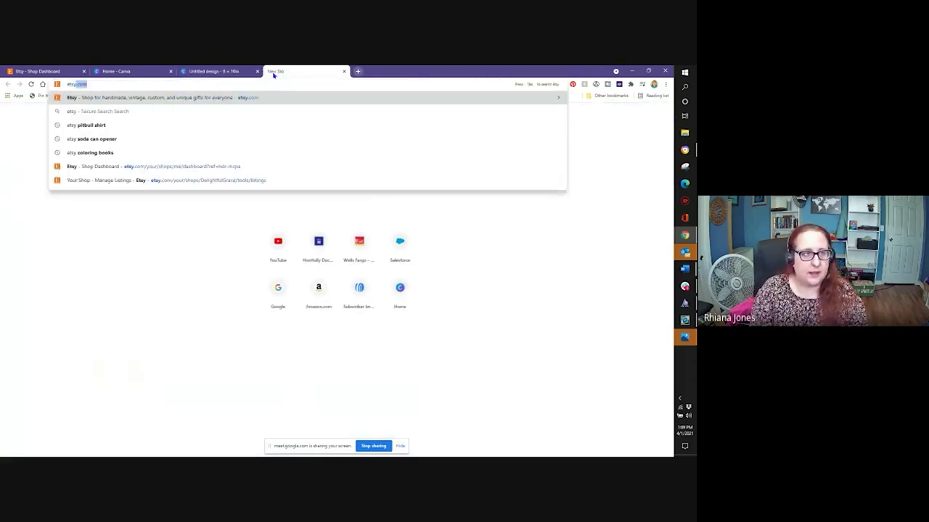
{"action": "key", "text": "Return"}
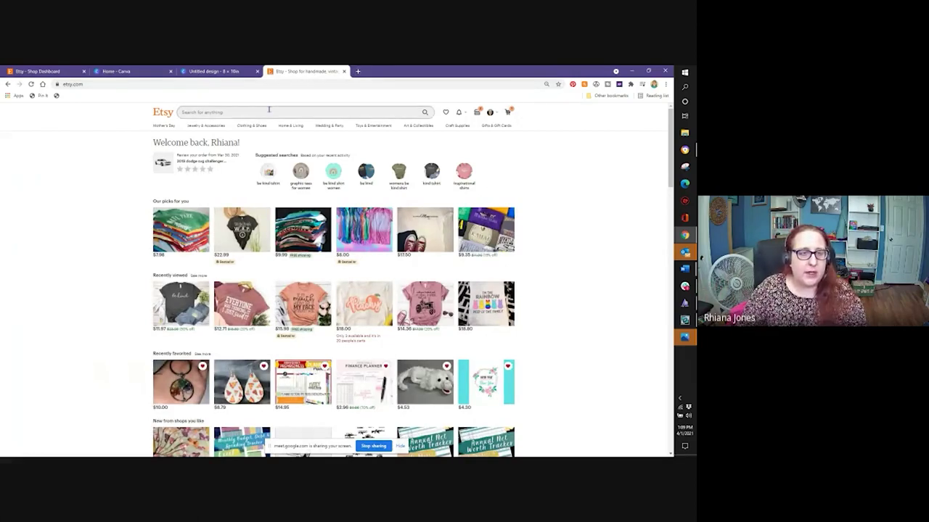
Search Etsy for "chicken mom" and look through the listed products for design ideas
{"action": "left_click", "coordinate": [268, 110]}
{"action": "type", "text": "chicken"}
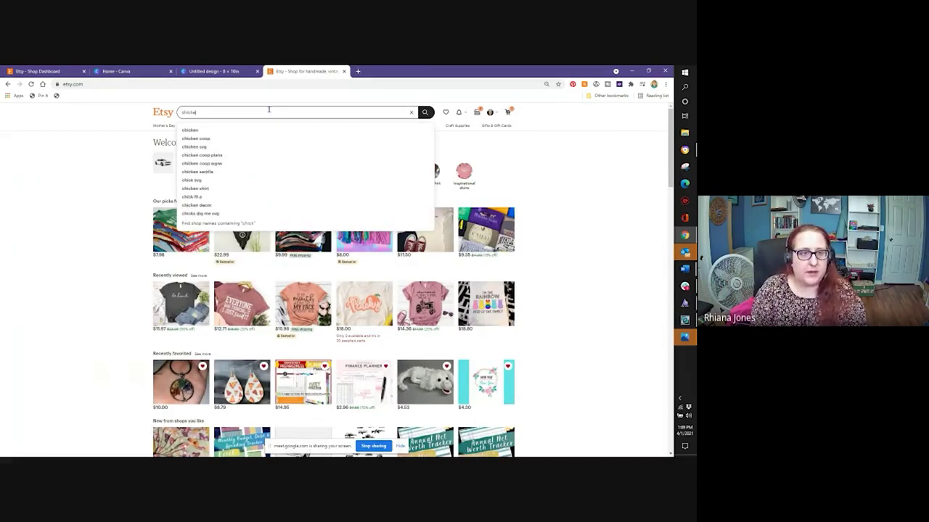
{"action": "type", "text": " mom"}
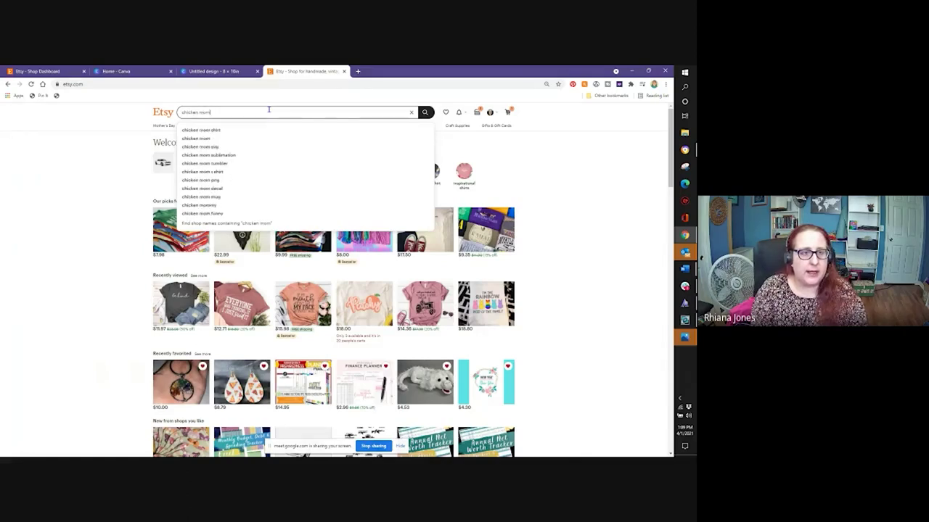
{"action": "key", "text": "Return"}
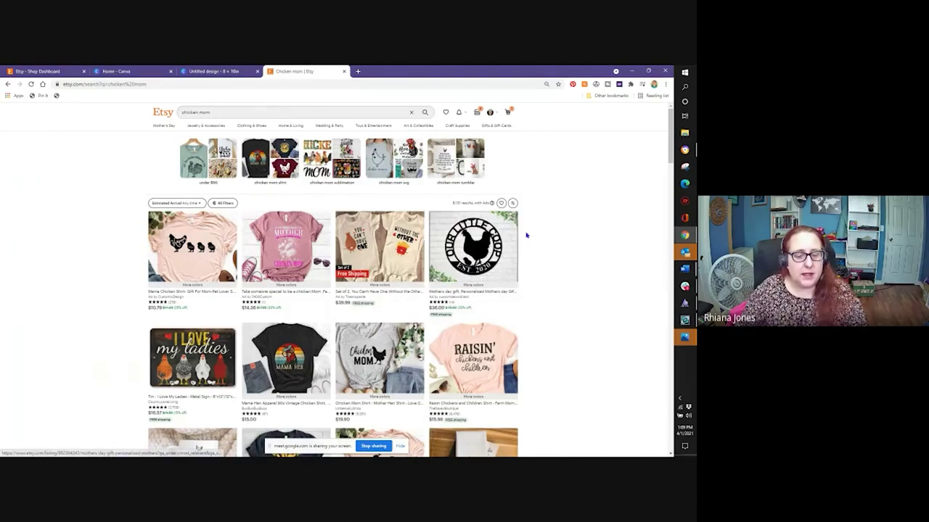
{"action": "scroll", "coordinate": [524, 235], "scroll_direction": "down", "scroll_amount": 3}
{"action": "scroll", "coordinate": [525, 237], "scroll_direction": "down", "scroll_amount": 6}
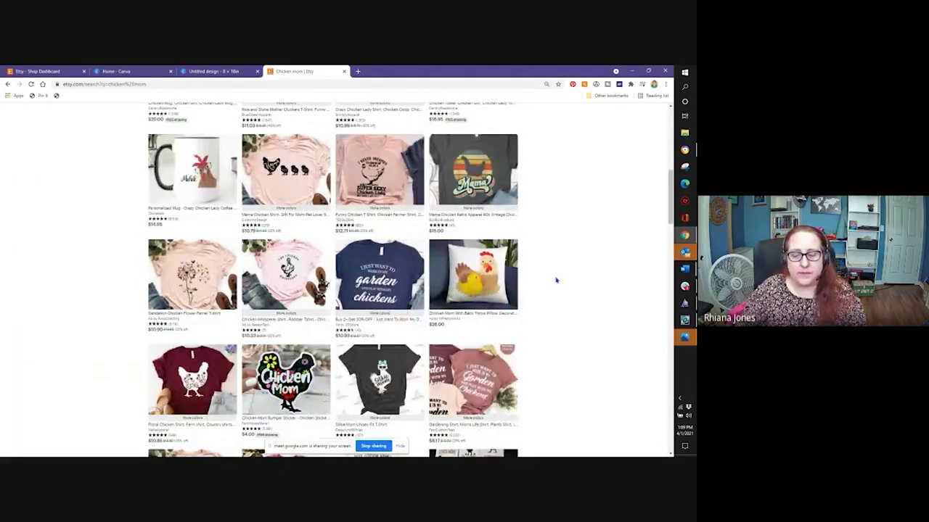
{"action": "scroll", "coordinate": [556, 280], "scroll_direction": "up", "scroll_amount": 6}
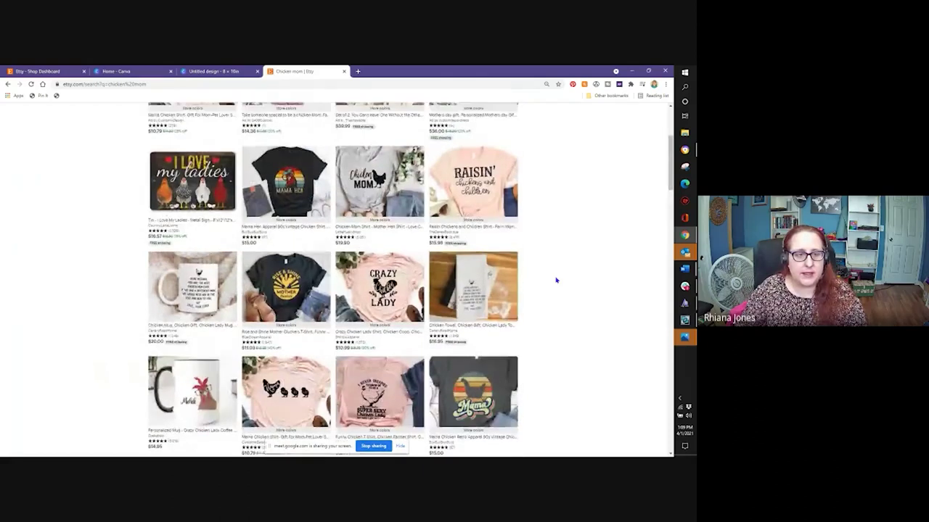
{"action": "scroll", "coordinate": [579, 235], "scroll_direction": "up", "scroll_amount": 2}
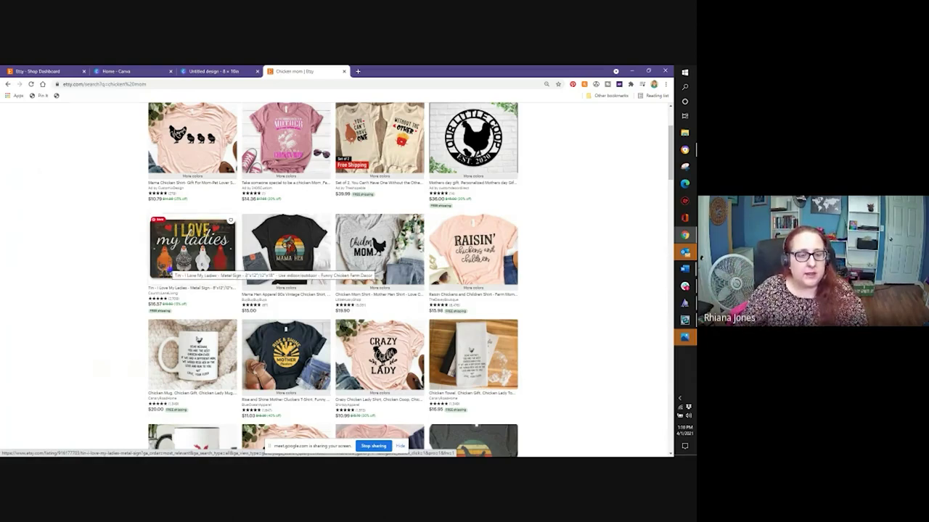
Switch back to the blank Canva design and search the elements for "chicken", looking through the illustrations
{"action": "left_click", "coordinate": [230, 70]}
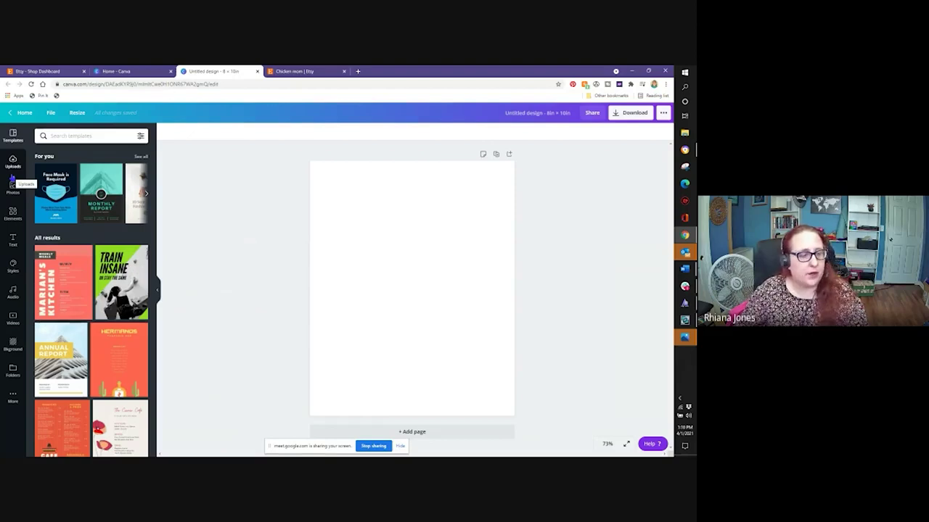
{"action": "left_click", "coordinate": [14, 214]}
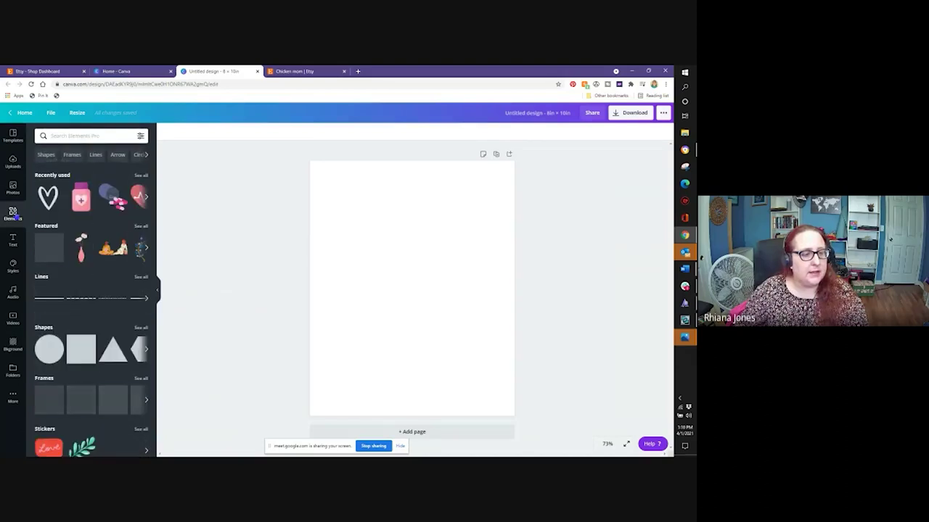
{"action": "left_click", "coordinate": [112, 137]}
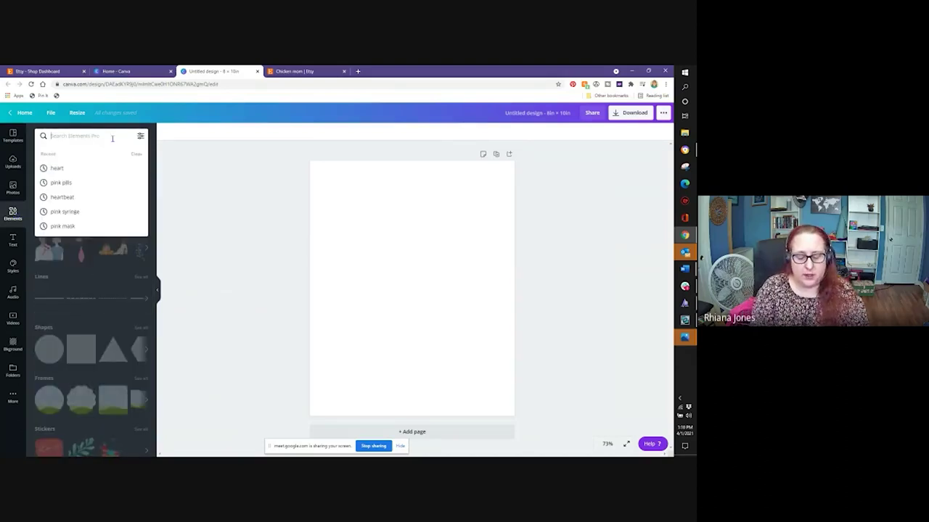
{"action": "type", "text": "chicken"}
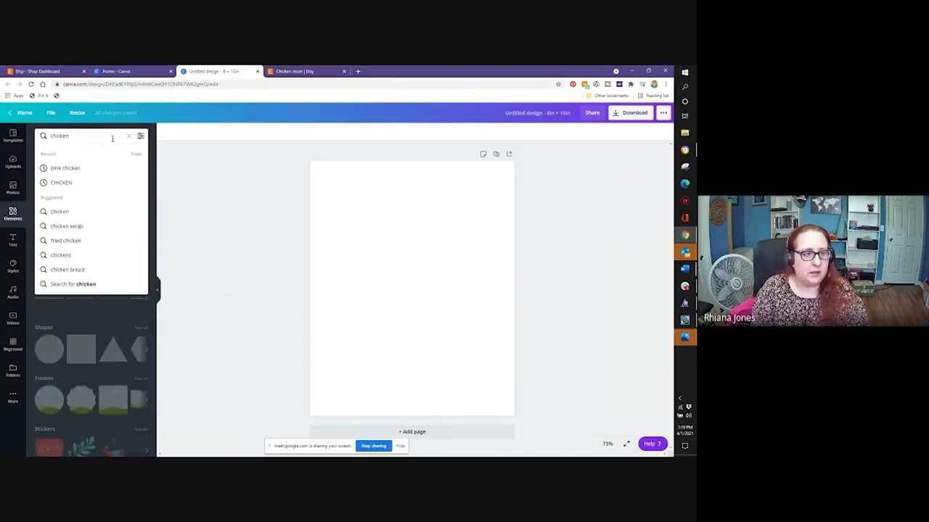
{"action": "key", "text": "Return"}
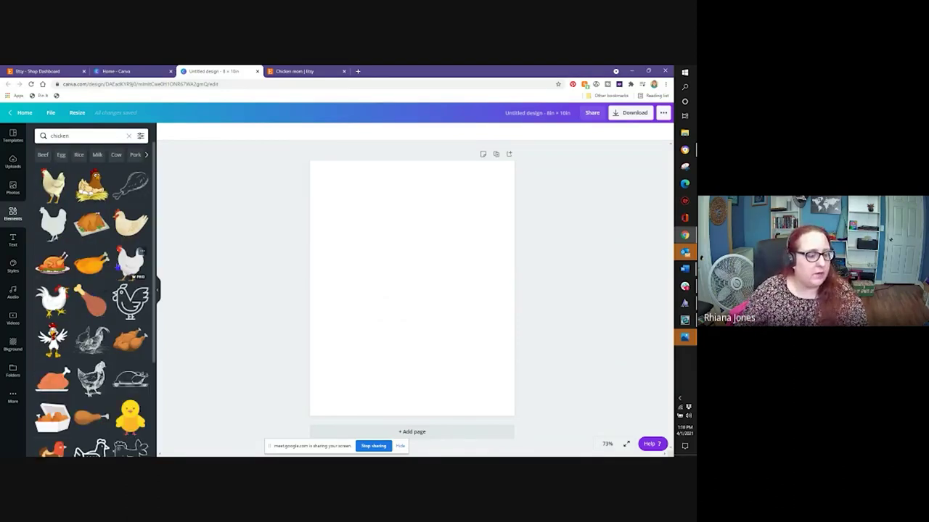
{"action": "scroll", "coordinate": [131, 263], "scroll_direction": "down", "scroll_amount": 2}
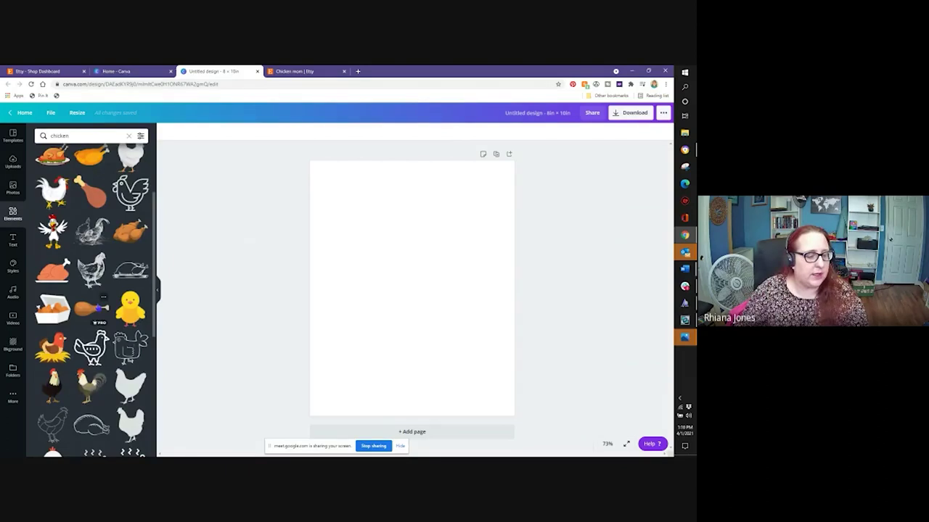
{"action": "scroll", "coordinate": [95, 305], "scroll_direction": "down", "scroll_amount": 4}
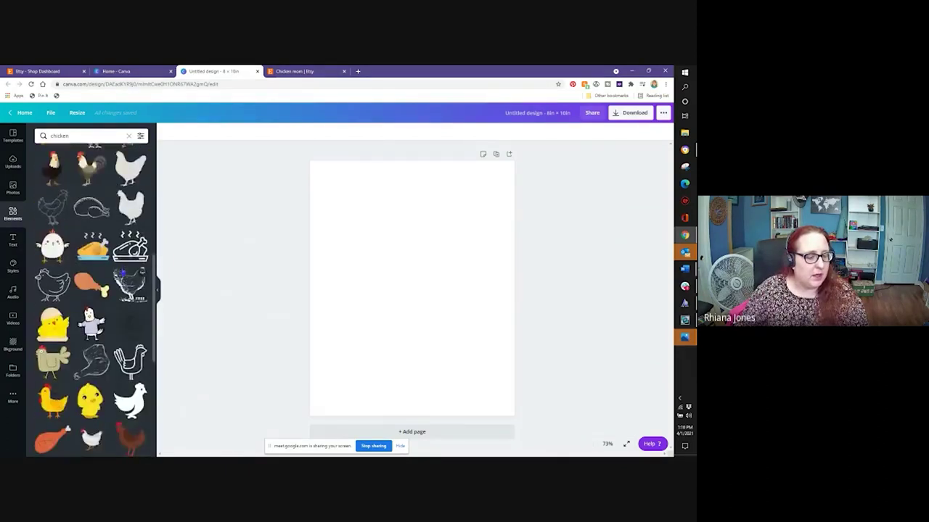
{"action": "scroll", "coordinate": [123, 274], "scroll_direction": "down", "scroll_amount": 4}
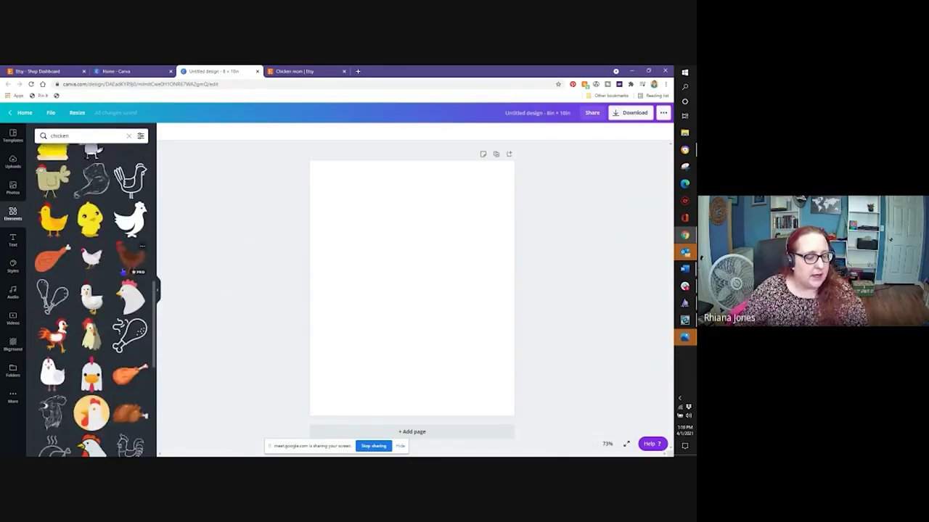
{"action": "scroll", "coordinate": [123, 272], "scroll_direction": "down", "scroll_amount": 4}
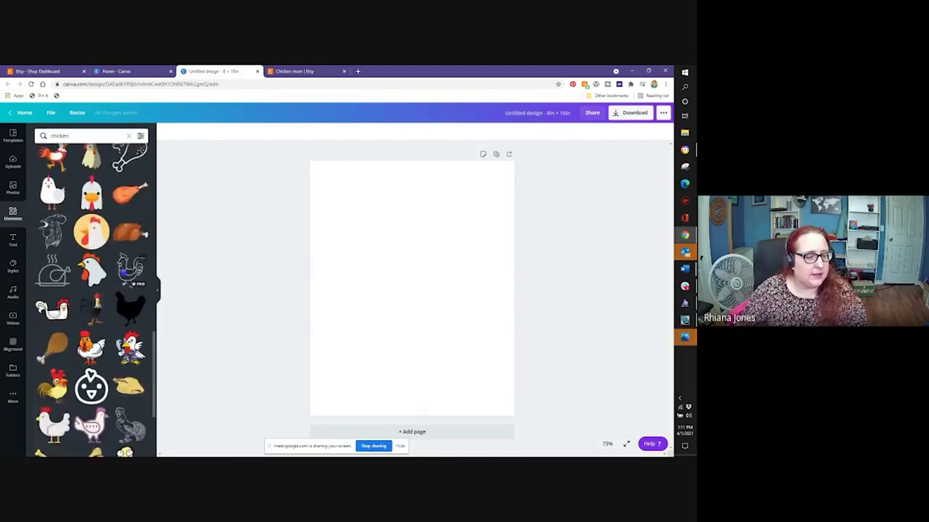
{"action": "scroll", "coordinate": [123, 276], "scroll_direction": "down", "scroll_amount": 4}
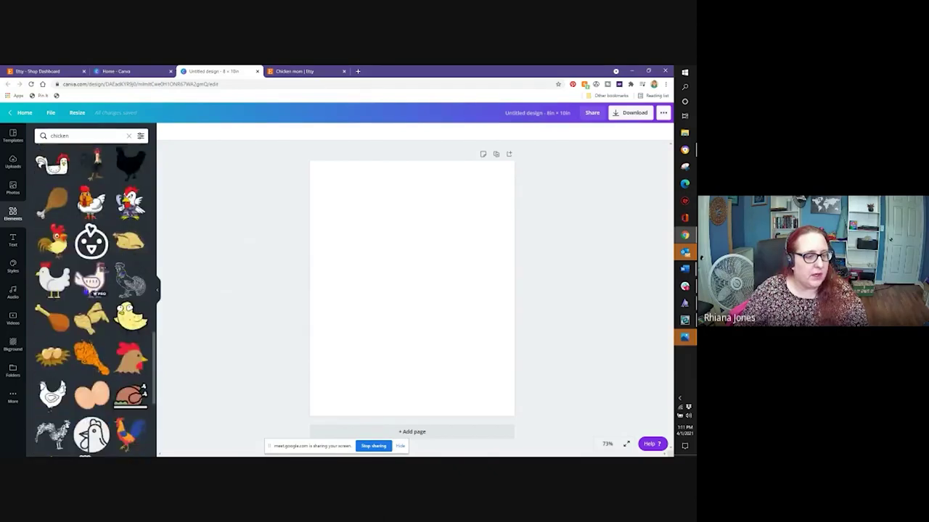
Try the purple-outlined cream hen on the page, view its Magic Recommendations and delete the hen
{"action": "left_click", "coordinate": [87, 287]}
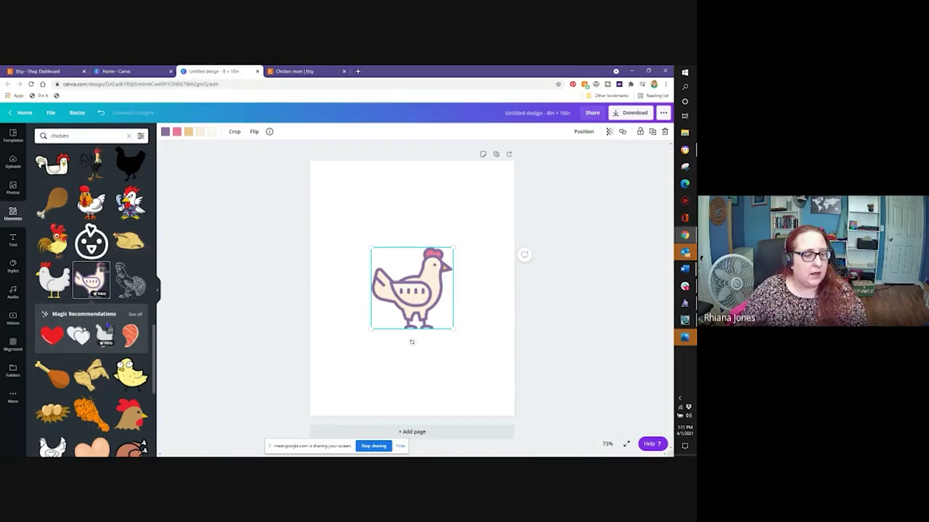
{"action": "left_click", "coordinate": [135, 315]}
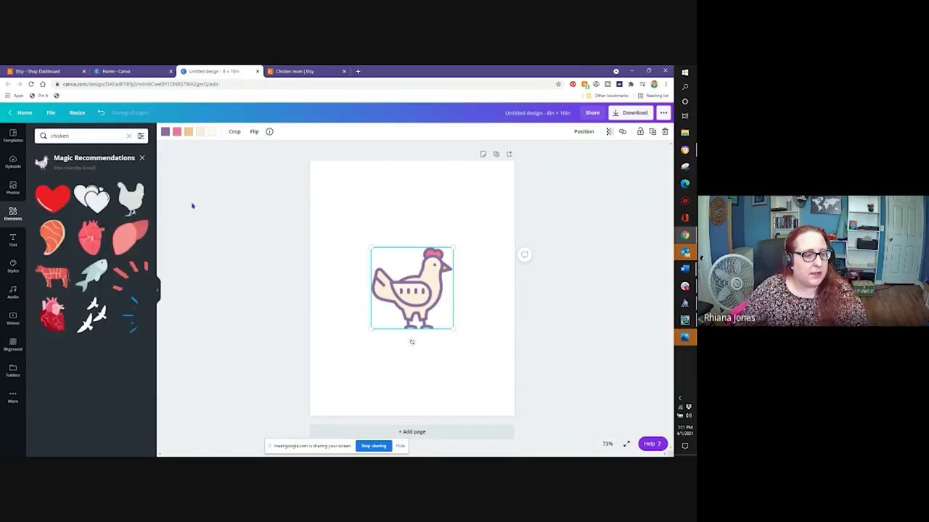
{"action": "left_click", "coordinate": [142, 159]}
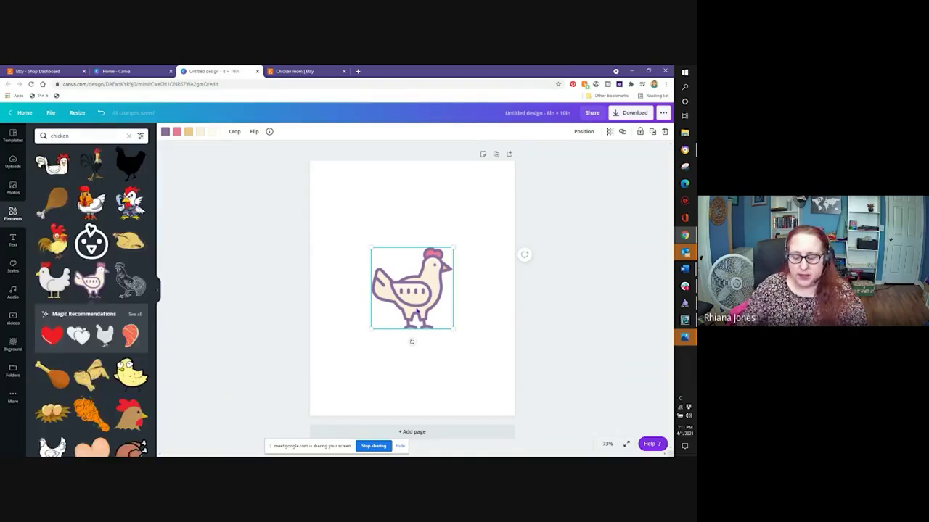
{"action": "key", "text": "Delete"}
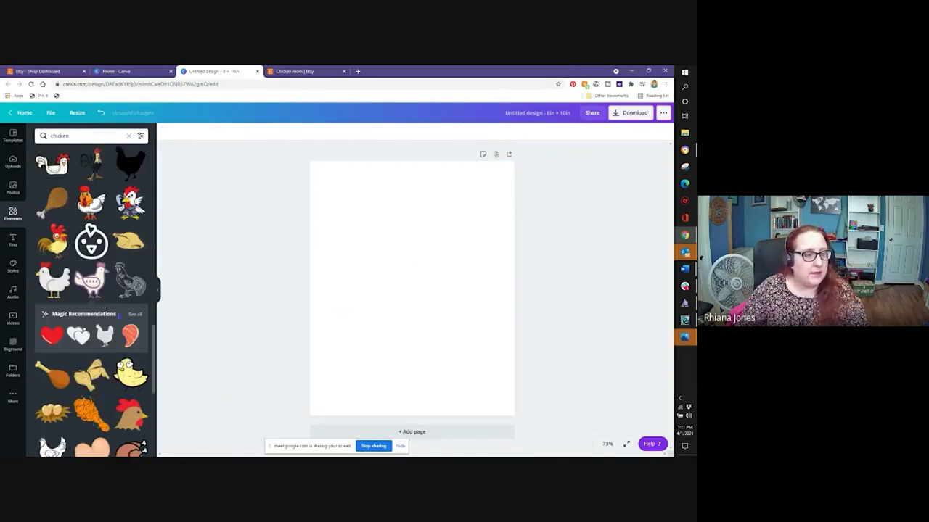
Search the elements for "pink chicken" and place the dark pink, speckled and light pink hens side by side on the page
{"action": "scroll", "coordinate": [109, 316], "scroll_direction": "down", "scroll_amount": 10}
{"action": "scroll", "coordinate": [108, 317], "scroll_direction": "up", "scroll_amount": 10}
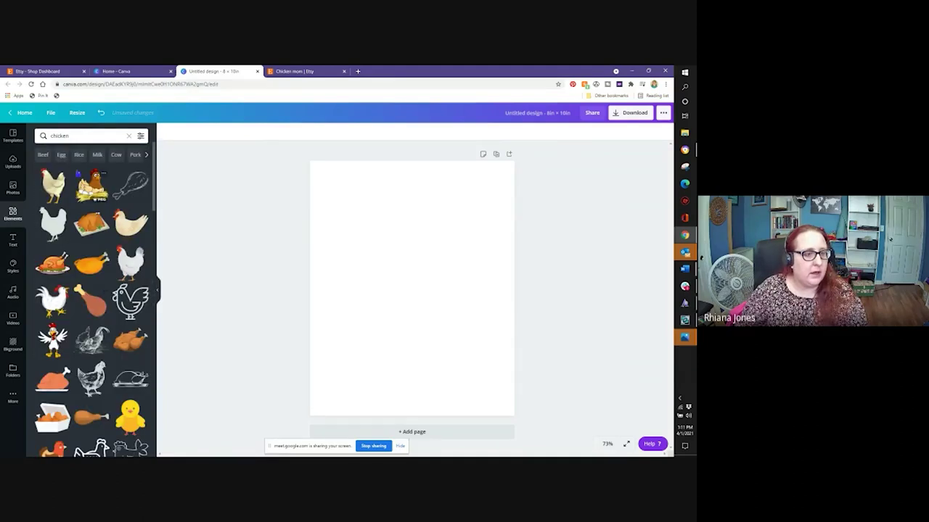
{"action": "left_click", "coordinate": [67, 137]}
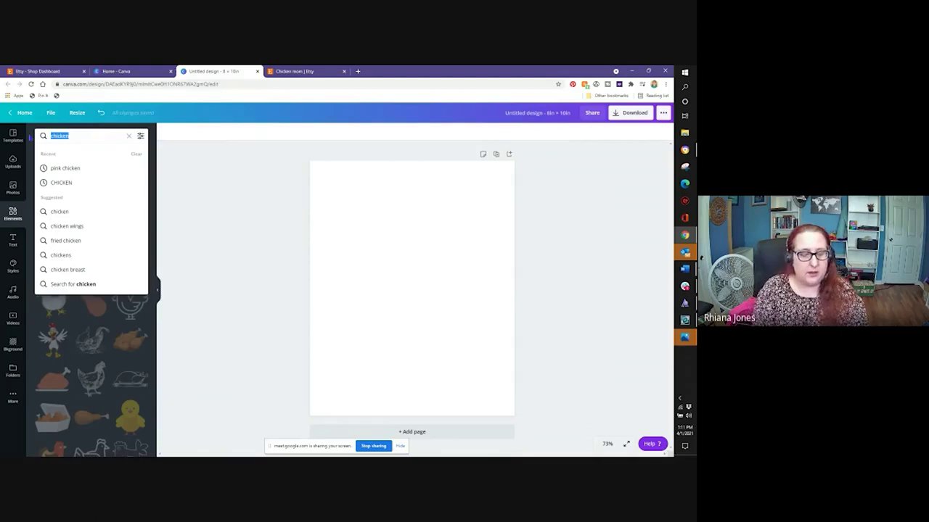
{"action": "type", "text": "pink chicken"}
{"action": "key", "text": "Return"}
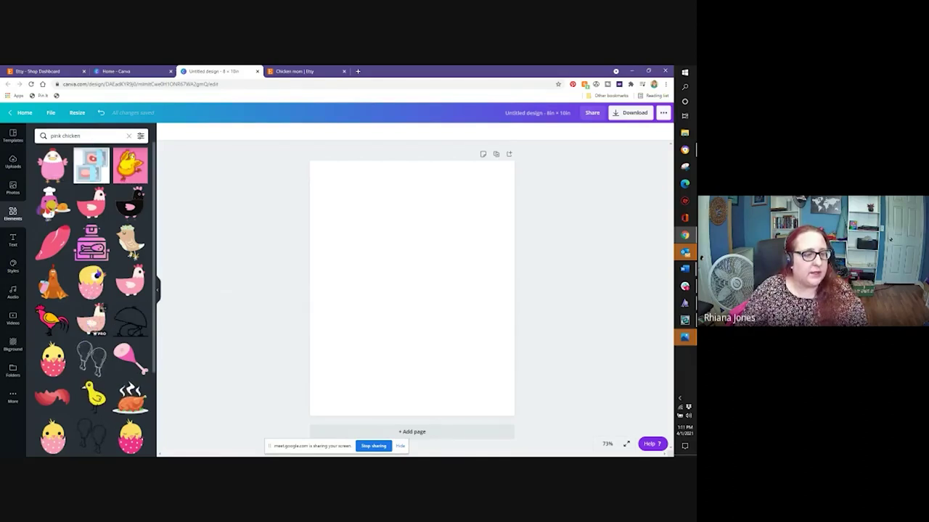
{"action": "left_click_drag", "start_coordinate": [93, 205], "coordinate": [396, 275]}
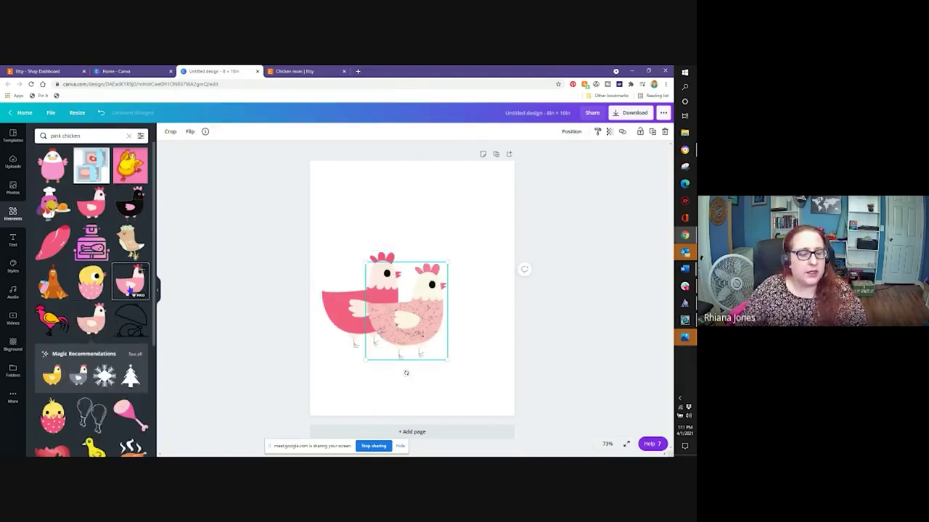
{"action": "left_click_drag", "start_coordinate": [129, 283], "coordinate": [465, 323]}
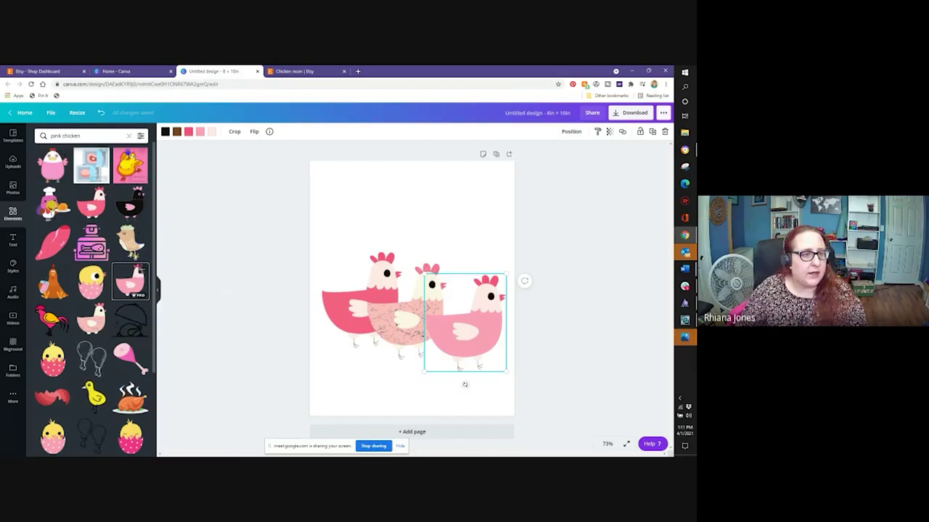
Filter the "pink chicken" element results to show only free items
{"action": "left_click", "coordinate": [140, 135]}
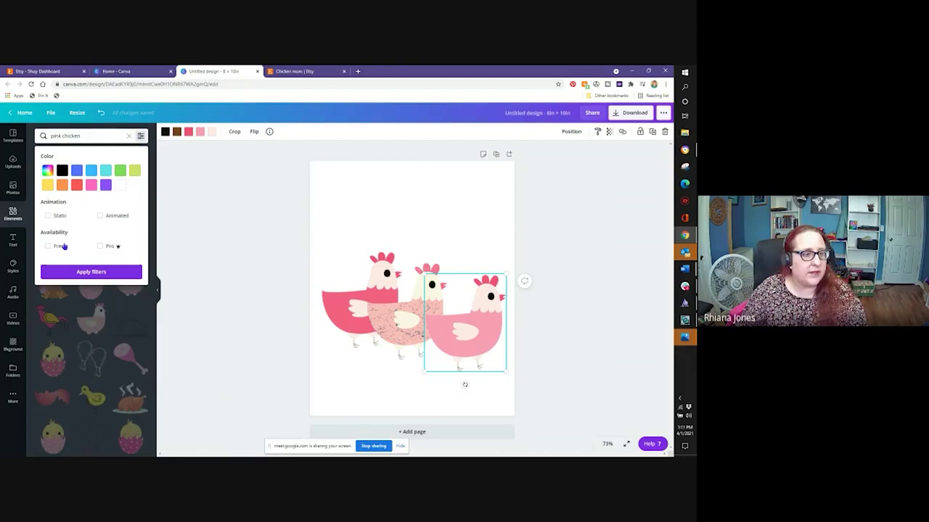
{"action": "left_click", "coordinate": [48, 246]}
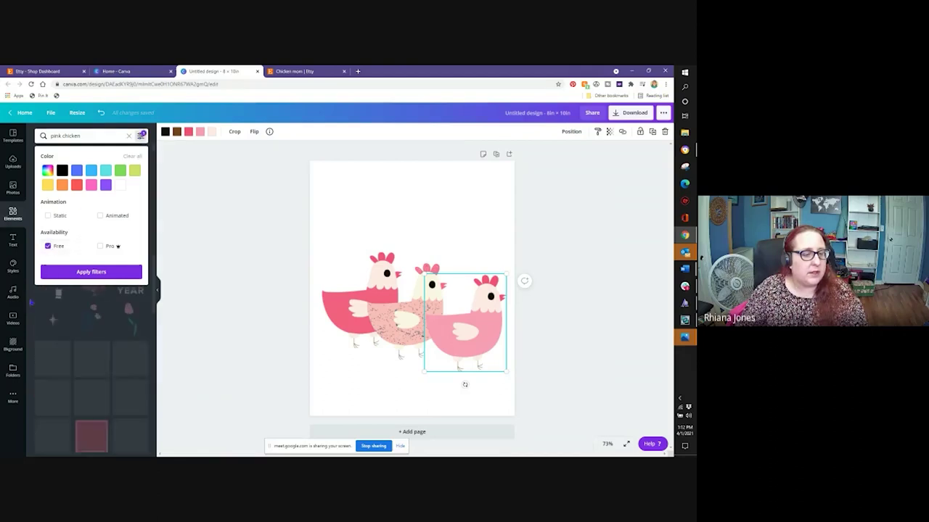
{"action": "left_click", "coordinate": [32, 291]}
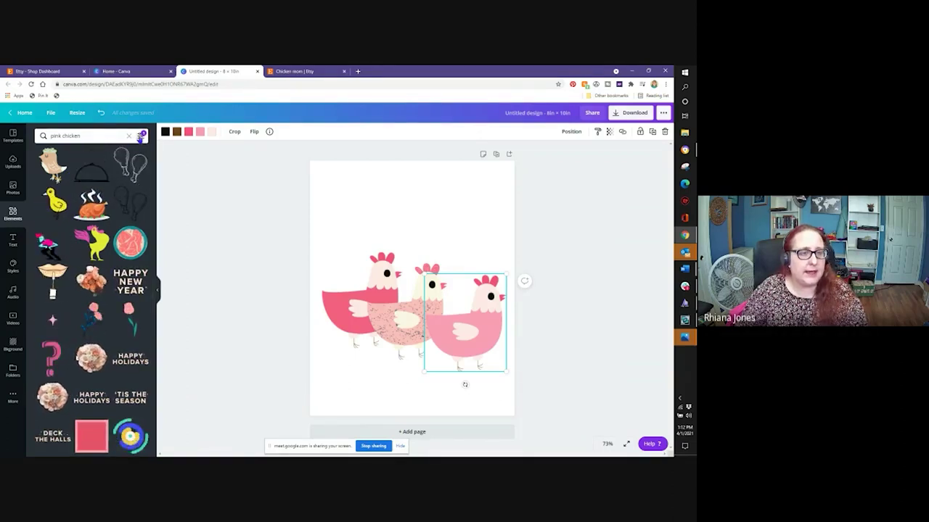
Clear the element search and view the licensing information of the recently used dark pink hen
{"action": "left_click", "coordinate": [130, 136]}
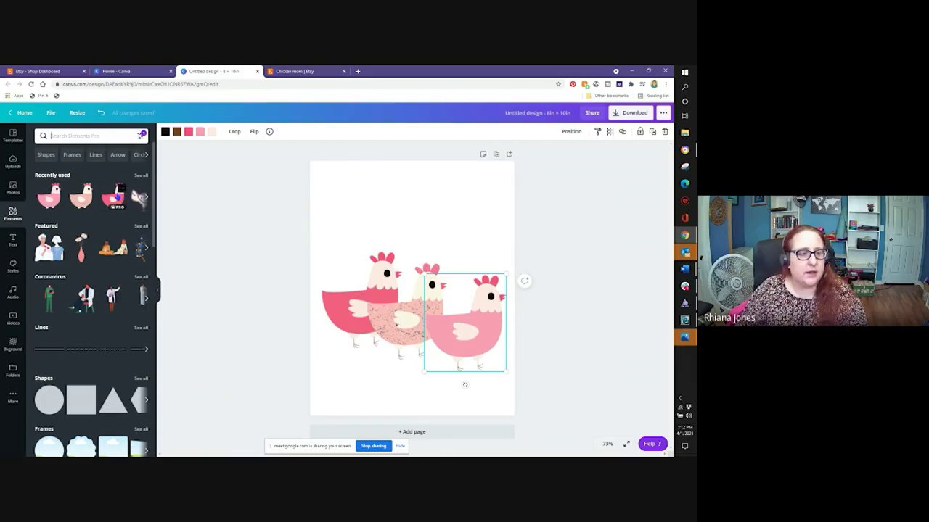
{"action": "left_click", "coordinate": [119, 190]}
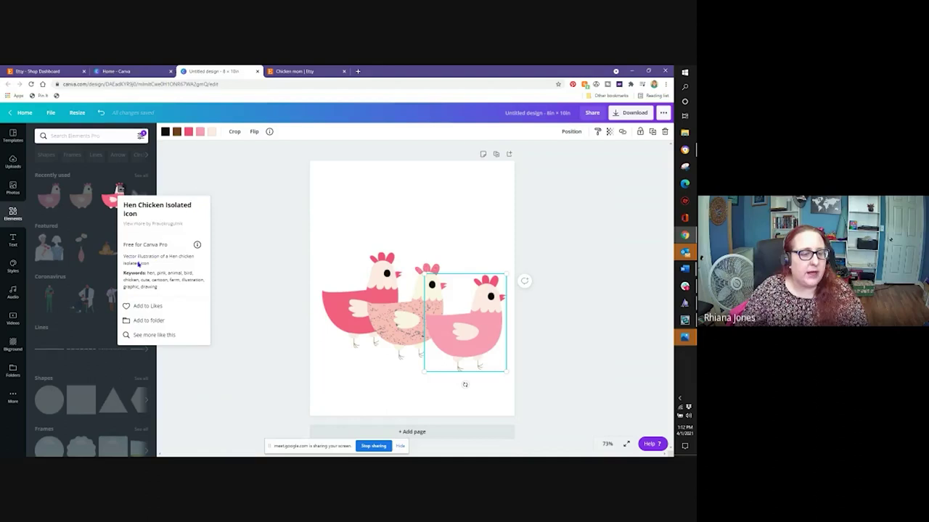
{"action": "left_click", "coordinate": [196, 244]}
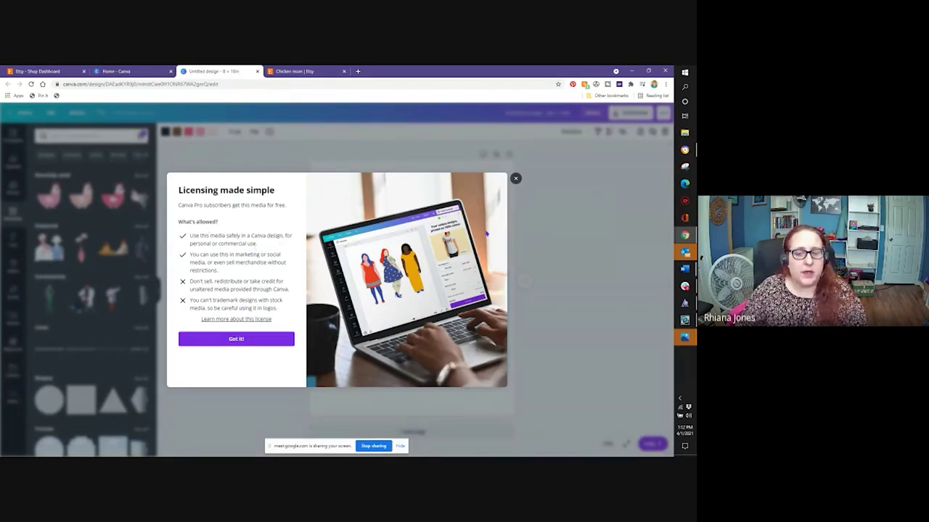
{"action": "left_click", "coordinate": [515, 178]}
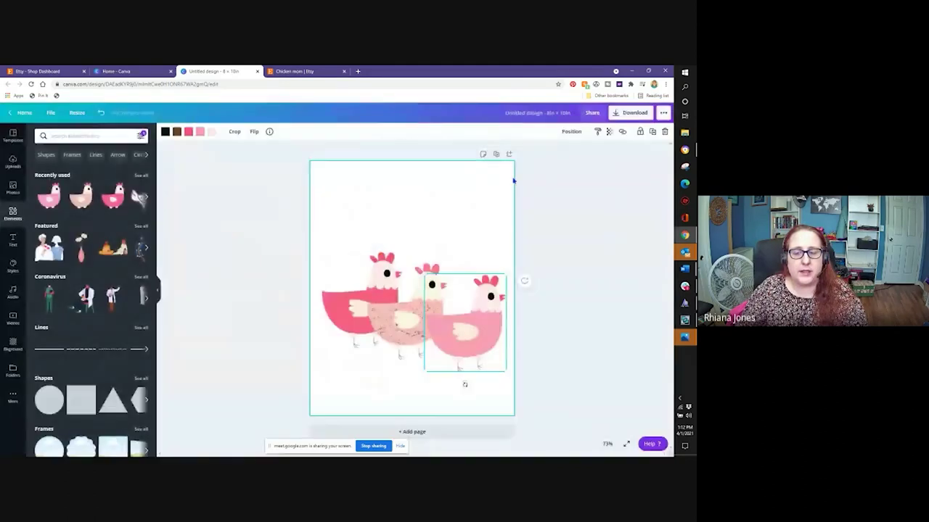
Reposition the three hens into an evenly spaced, slightly overlapping row across the middle of the page
{"action": "left_click", "coordinate": [335, 314]}
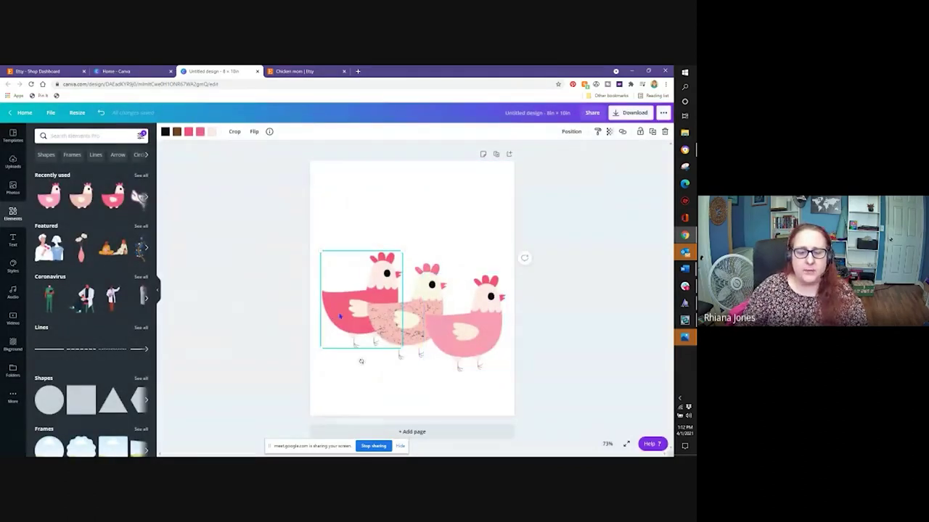
{"action": "left_click_drag", "start_coordinate": [337, 319], "coordinate": [330, 314]}
{"action": "left_click_drag", "start_coordinate": [390, 337], "coordinate": [456, 327]}
{"action": "left_click", "coordinate": [455, 329]}
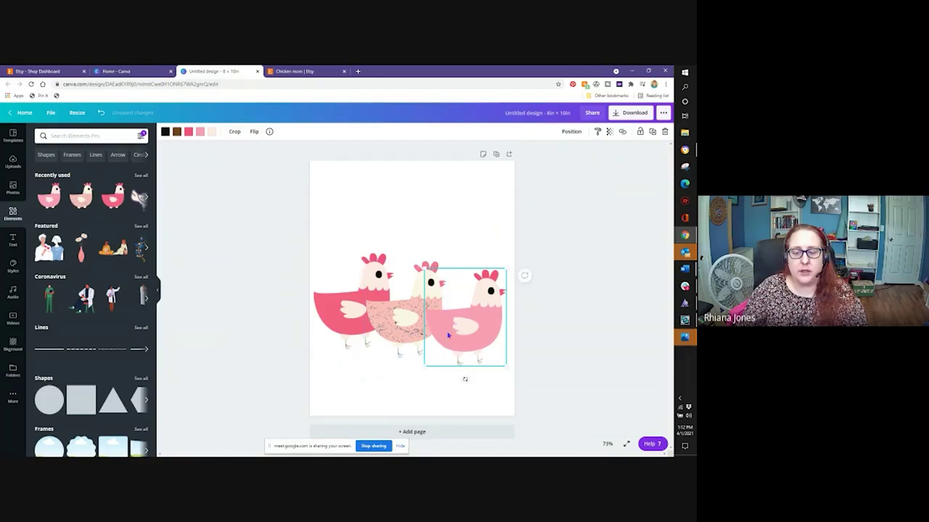
{"action": "left_click", "coordinate": [402, 322]}
{"action": "left_click", "coordinate": [358, 328]}
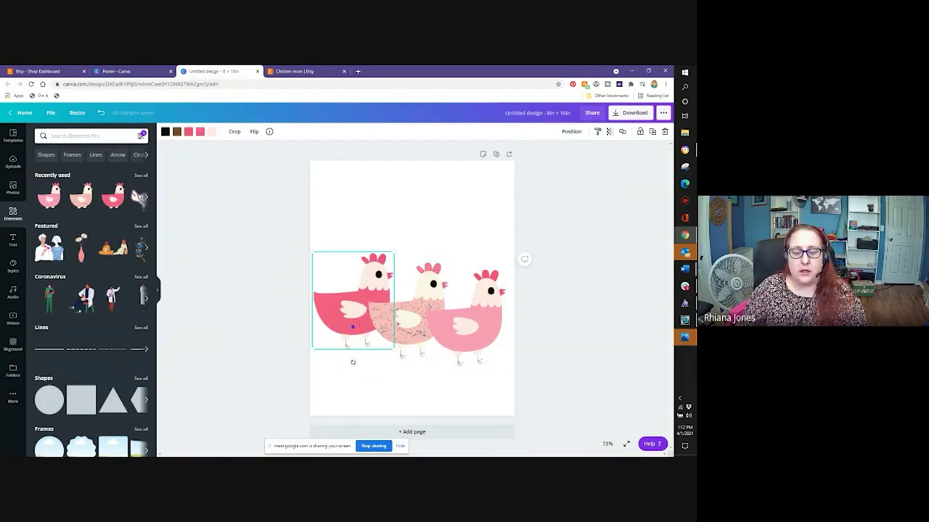
{"action": "left_click", "coordinate": [405, 323]}
{"action": "left_click", "coordinate": [454, 334]}
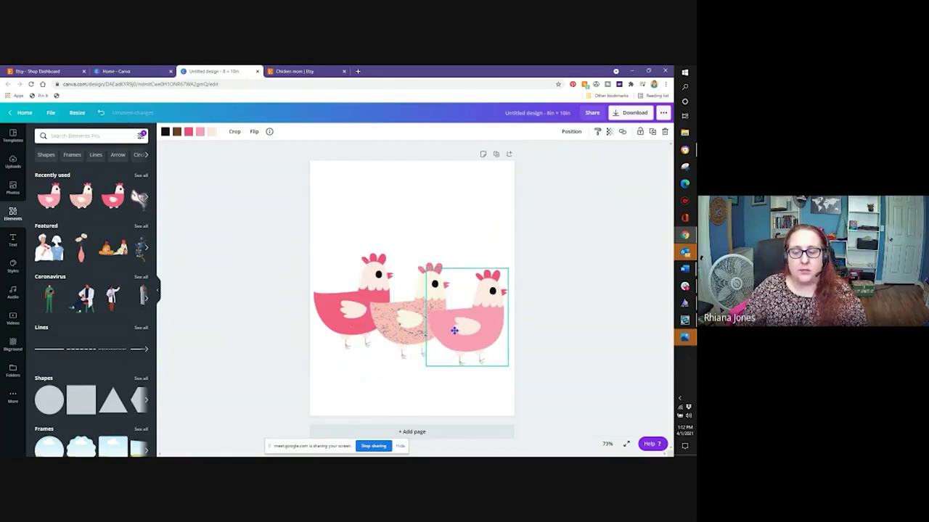
{"action": "key", "text": "ctrl+["}
{"action": "left_click", "coordinate": [396, 330]}
{"action": "left_click", "coordinate": [348, 319]}
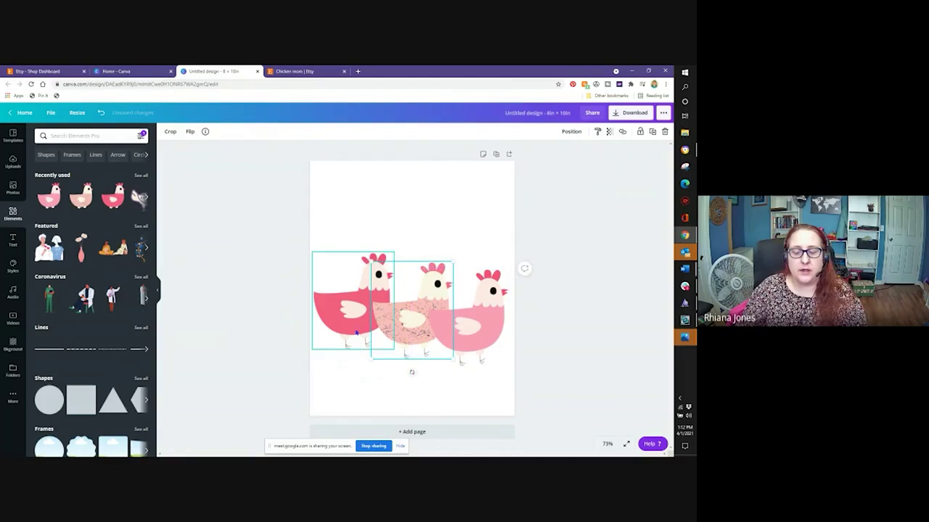
{"action": "left_click", "coordinate": [419, 221]}
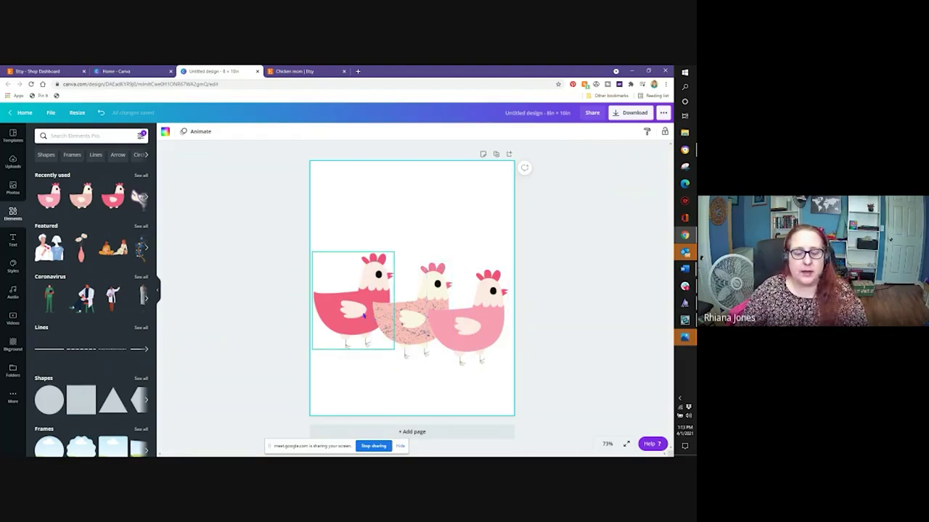
Add the recently used "Cue the confetti" text combination and place it above the hens
{"action": "left_click", "coordinate": [11, 236]}
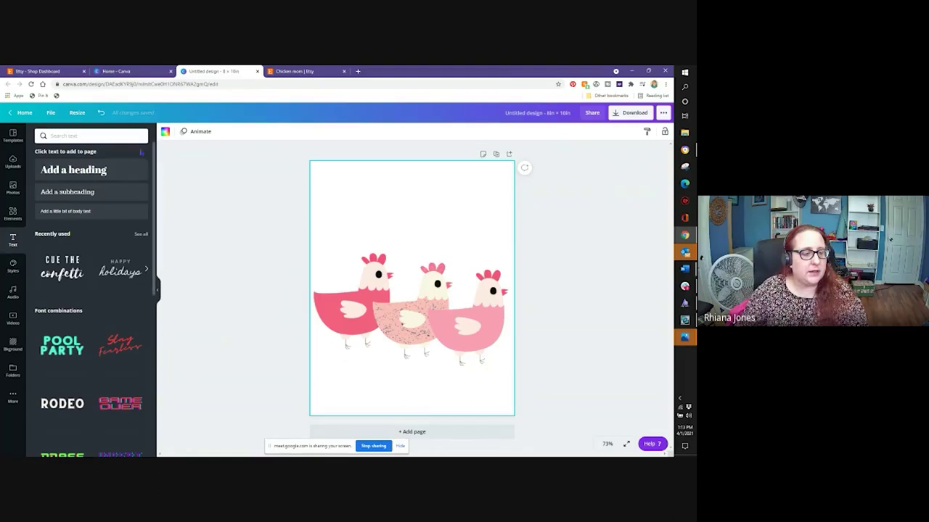
{"action": "left_click", "coordinate": [67, 284]}
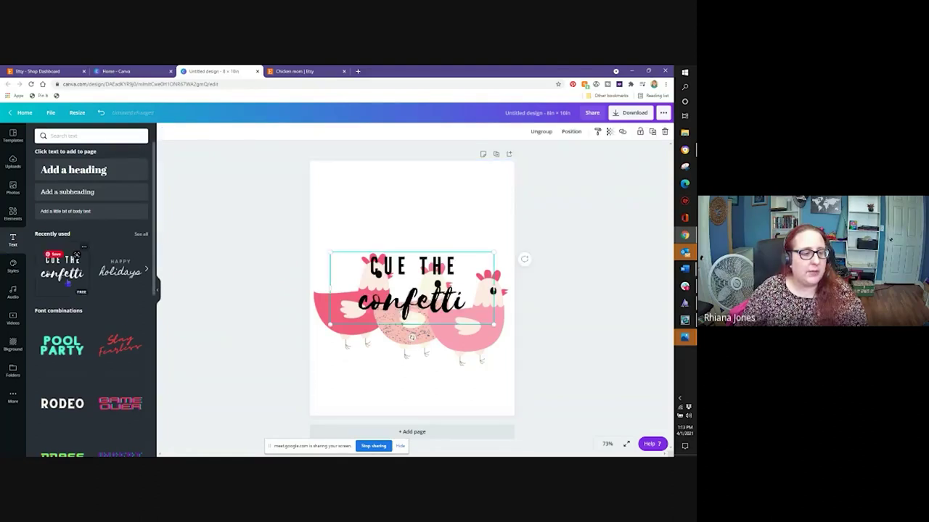
{"action": "left_click_drag", "start_coordinate": [372, 279], "coordinate": [377, 201]}
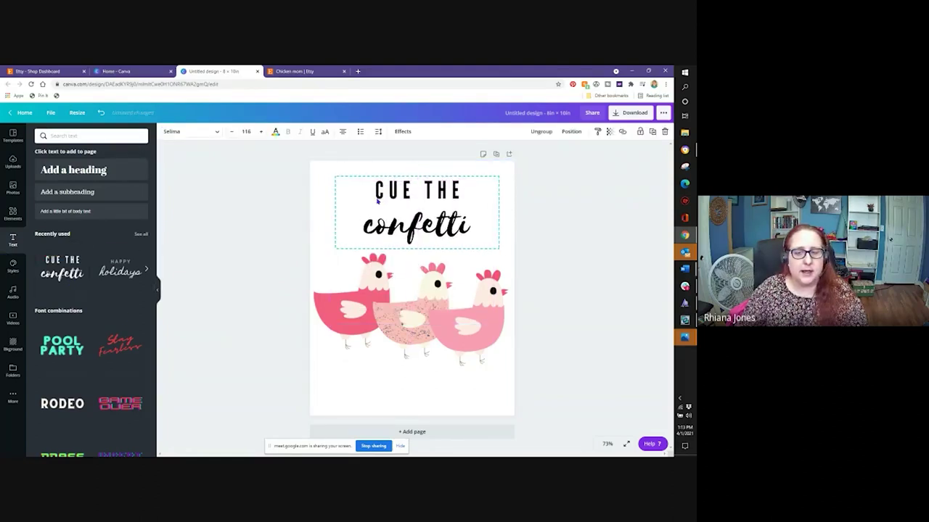
Replace the two lines of the confetti text combination with "I LOVE" and "my ladies"
{"action": "left_click", "coordinate": [381, 192]}
{"action": "double_click", "coordinate": [381, 192]}
{"action": "type", "text": "I LOVE"}
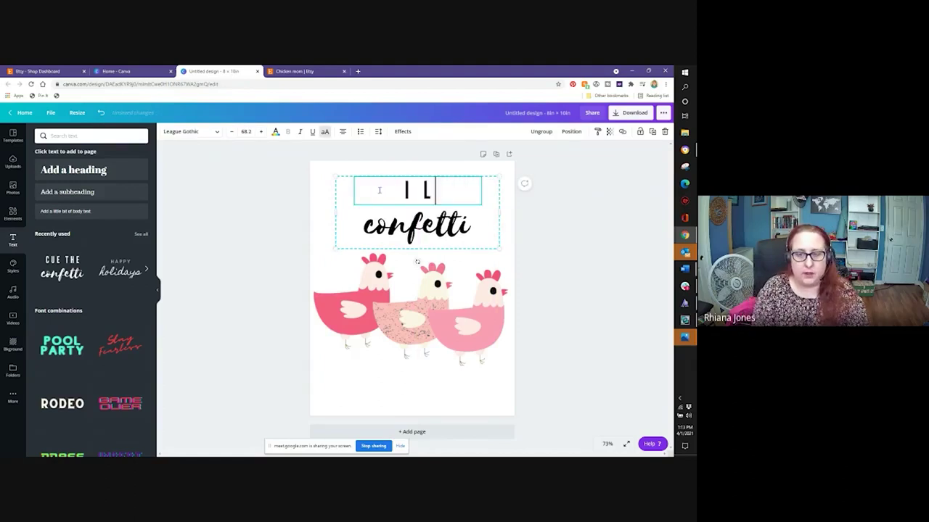
{"action": "left_click", "coordinate": [399, 227]}
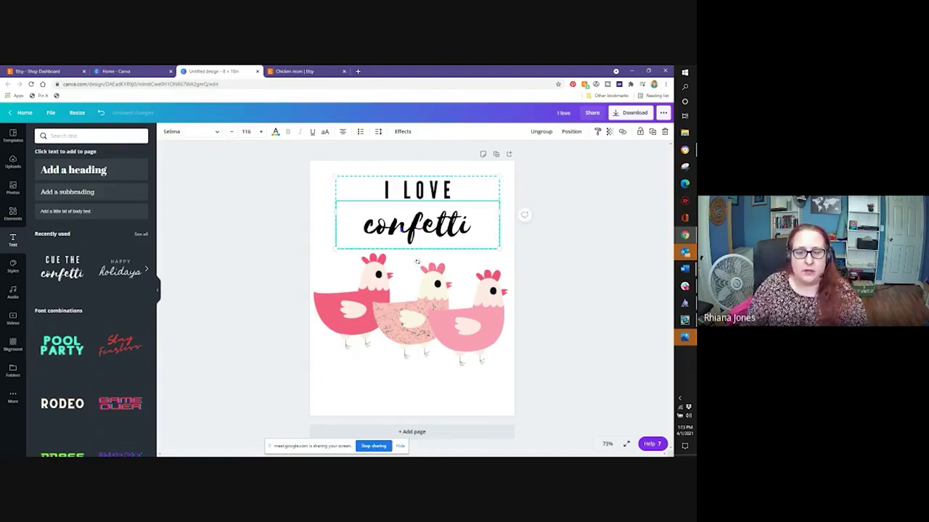
{"action": "double_click", "coordinate": [400, 227]}
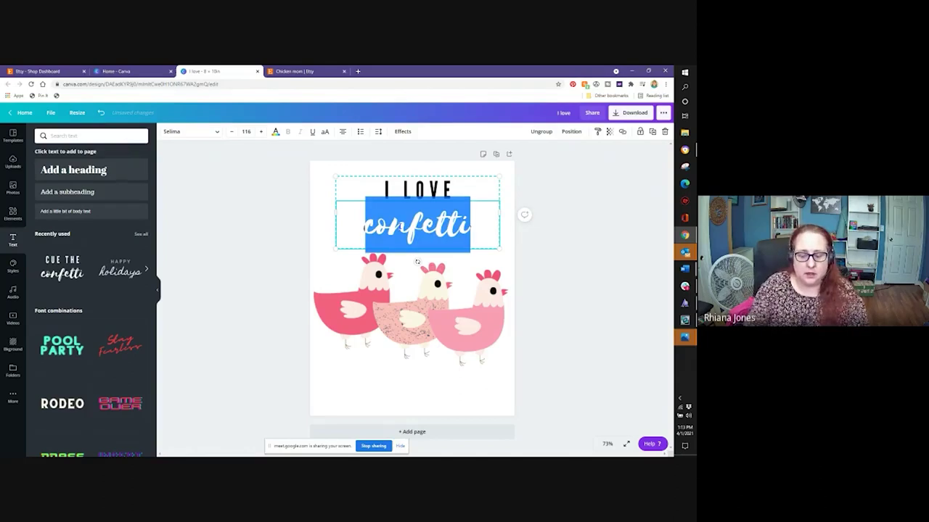
{"action": "type", "text": "my girls"}
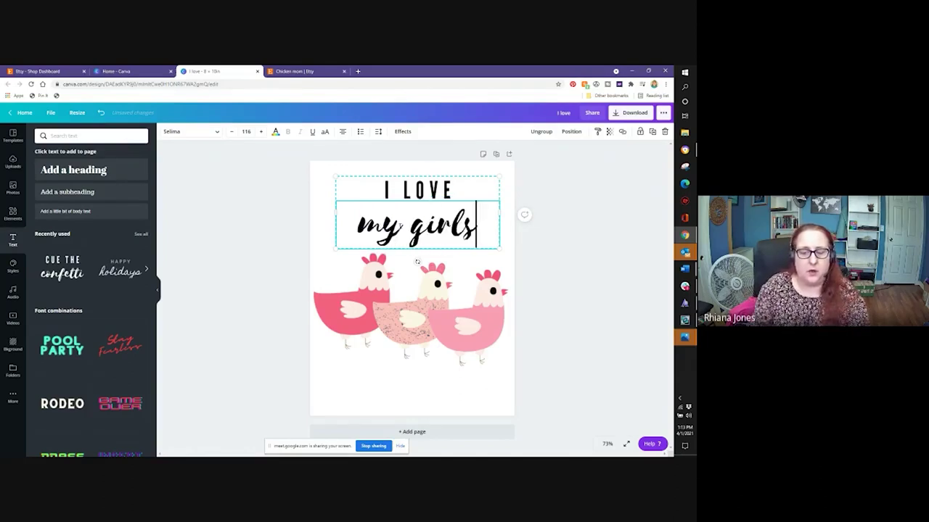
{"action": "double_click", "coordinate": [418, 228]}
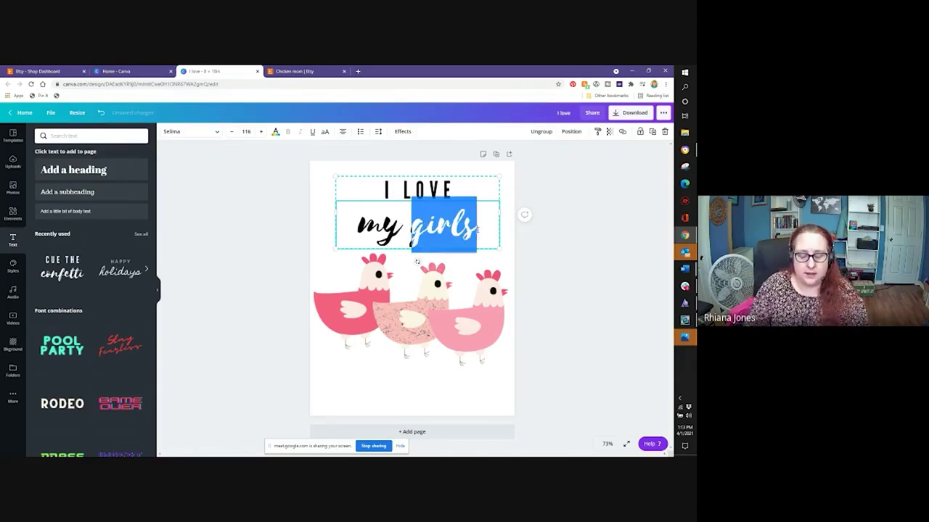
{"action": "type", "text": "ladies"}
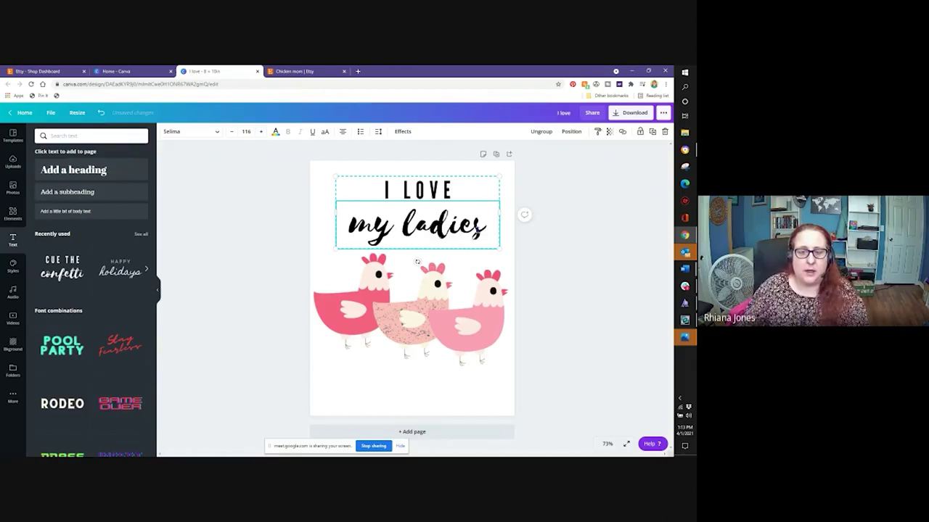
Remove the "I LOVE my ladies" text combination from the page
{"action": "left_click", "coordinate": [389, 189]}
{"action": "left_click_drag", "start_coordinate": [389, 188], "coordinate": [249, 211]}
{"action": "left_click", "coordinate": [193, 269]}
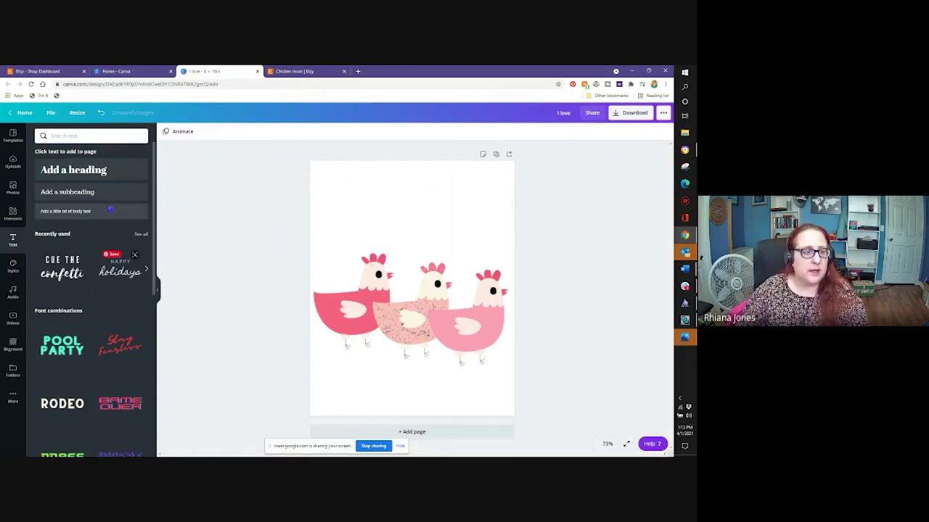
Add a default heading, a subheading and a small body text to the page
{"action": "left_click", "coordinate": [102, 172]}
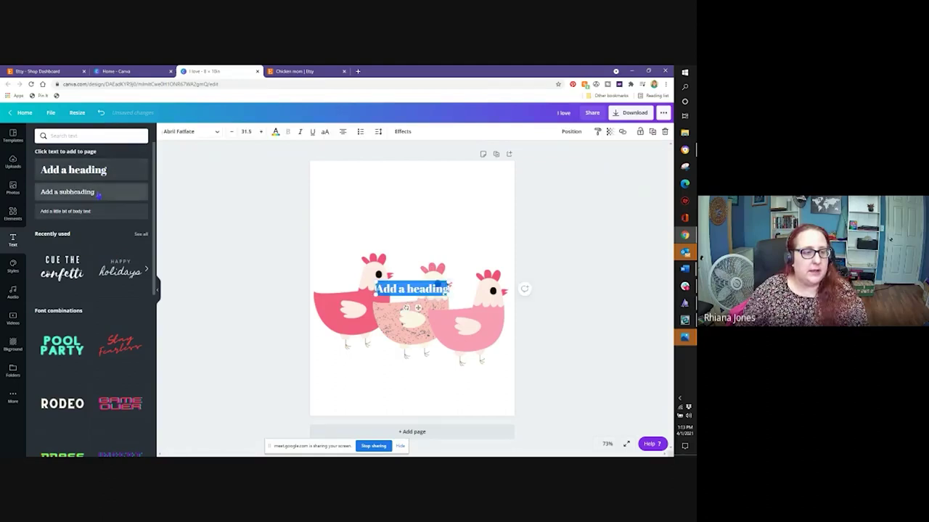
{"action": "left_click", "coordinate": [98, 192]}
{"action": "left_click", "coordinate": [95, 211]}
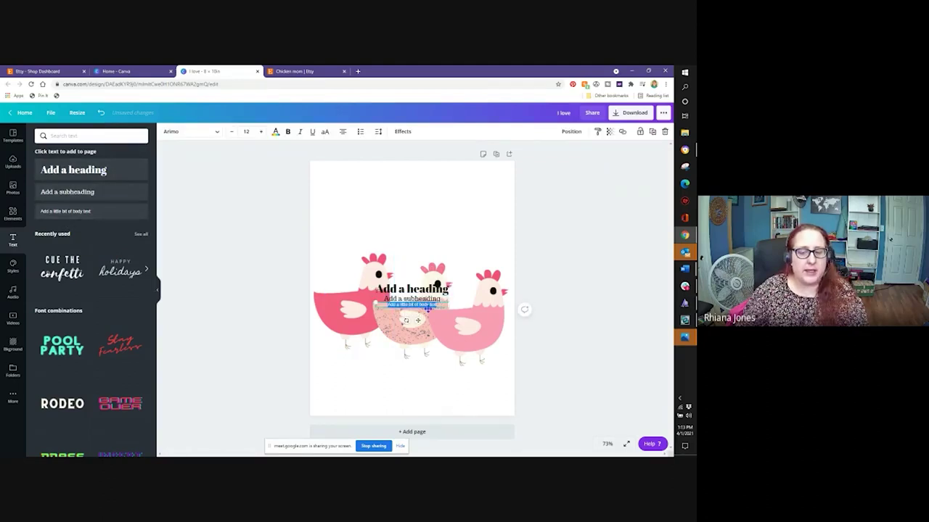
{"action": "double_click", "coordinate": [427, 307]}
{"action": "left_click", "coordinate": [437, 285]}
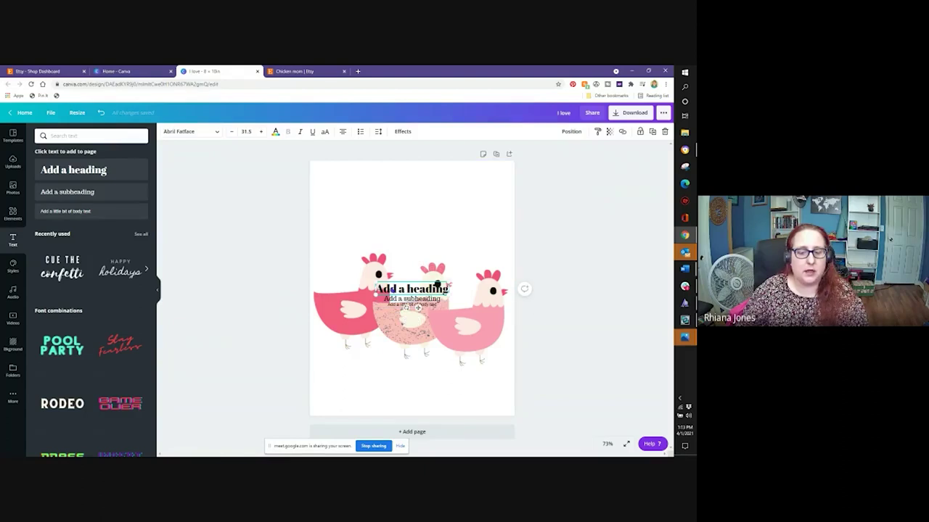
Undo adding the body text, the subheading and the heading
{"action": "left_click", "coordinate": [101, 113]}
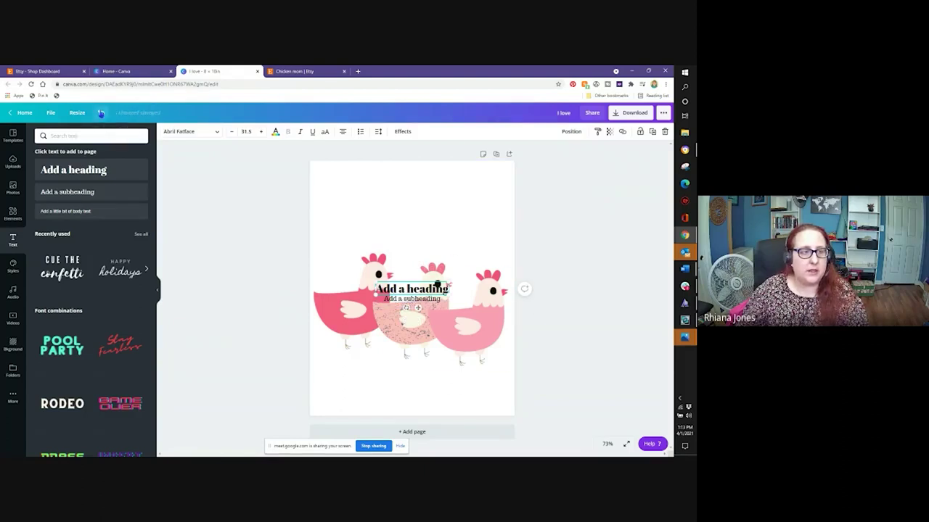
{"action": "left_click", "coordinate": [101, 114]}
{"action": "left_click", "coordinate": [101, 113]}
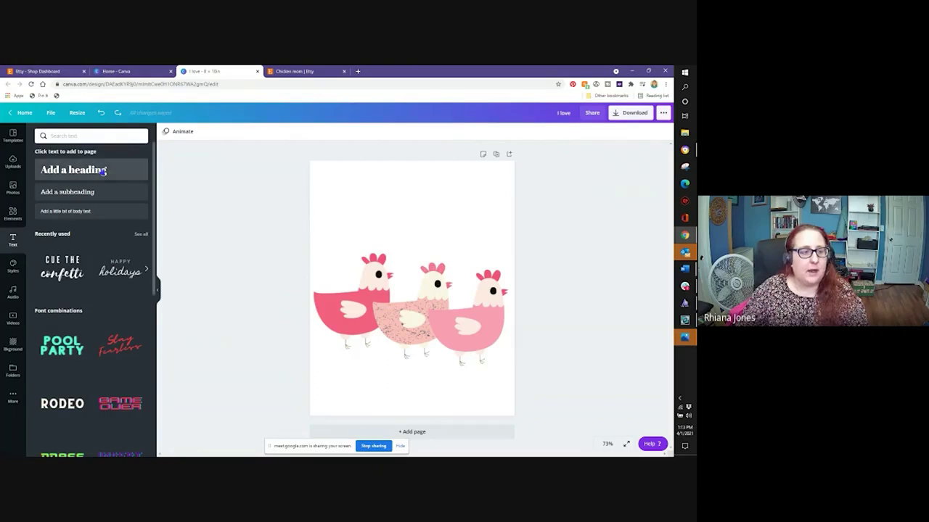
Add a heading centred above the hens and change its text to "i love"
{"action": "left_click", "coordinate": [107, 169]}
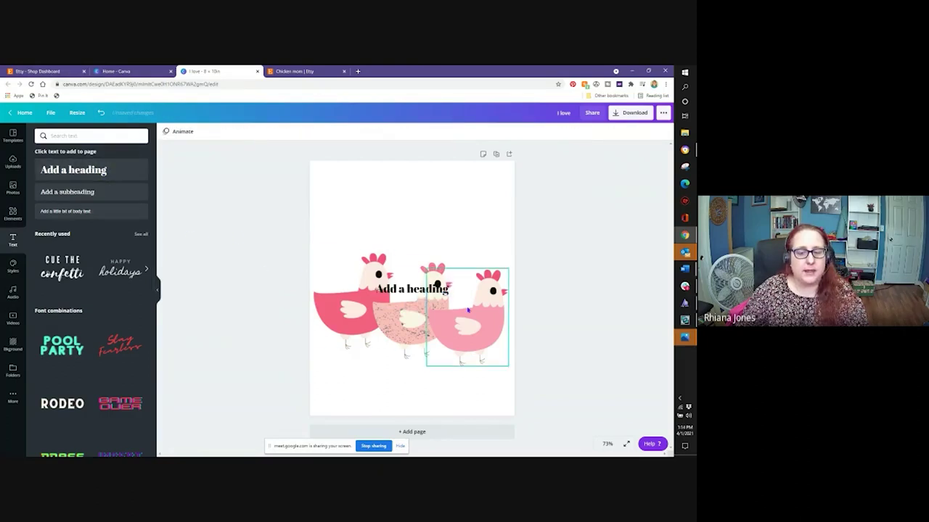
{"action": "left_click_drag", "start_coordinate": [415, 290], "coordinate": [415, 203]}
{"action": "double_click", "coordinate": [414, 203]}
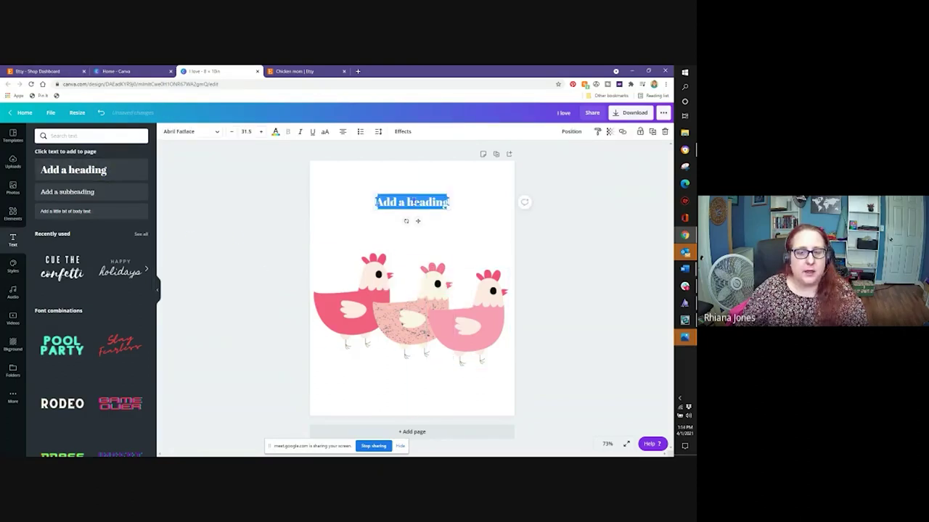
{"action": "type", "text": "I love"}
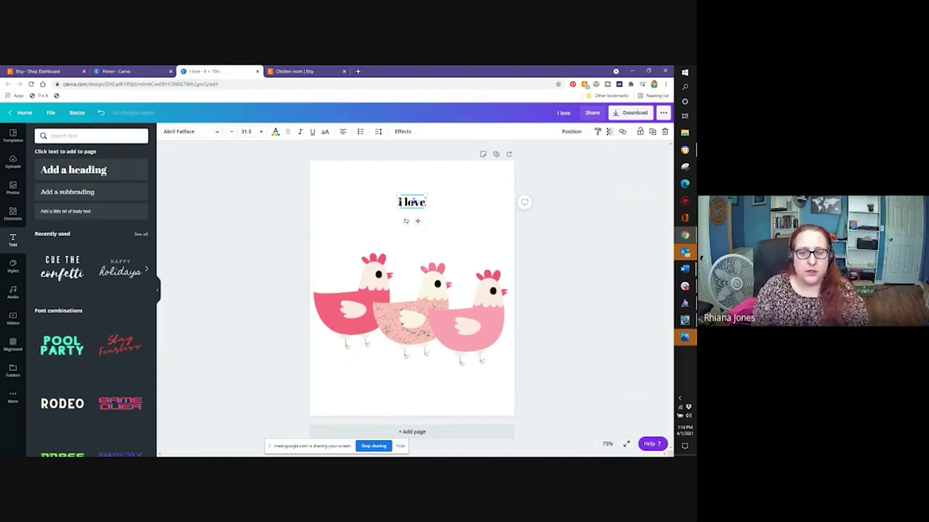
Enlarge the "i love" heading to font size 58 and move it to the upper left area of the page
{"action": "left_click_drag", "start_coordinate": [441, 225], "coordinate": [459, 209]}
{"action": "left_click", "coordinate": [444, 209]}
{"action": "double_click", "coordinate": [444, 209]}
{"action": "left_click_drag", "start_coordinate": [401, 209], "coordinate": [580, 225]}
{"action": "left_click", "coordinate": [409, 214]}
{"action": "left_click", "coordinate": [435, 217]}
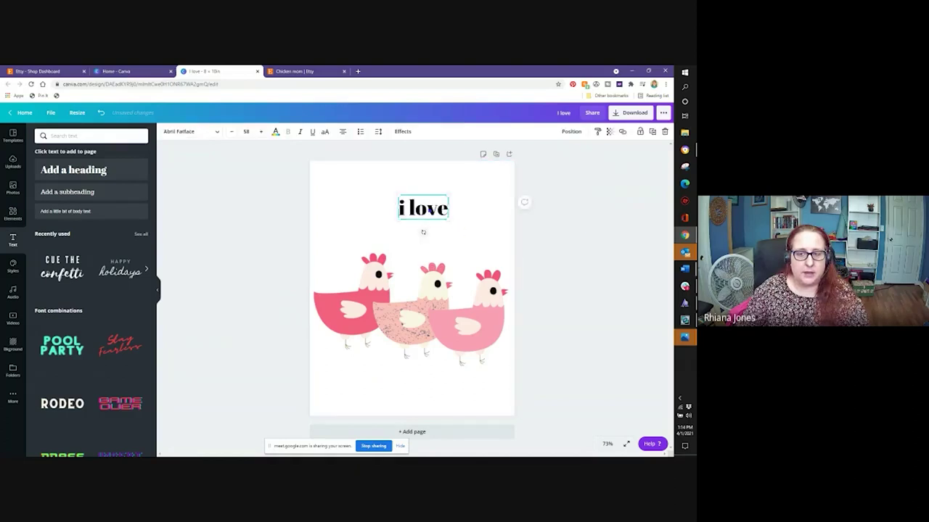
{"action": "left_click_drag", "start_coordinate": [423, 210], "coordinate": [369, 191]}
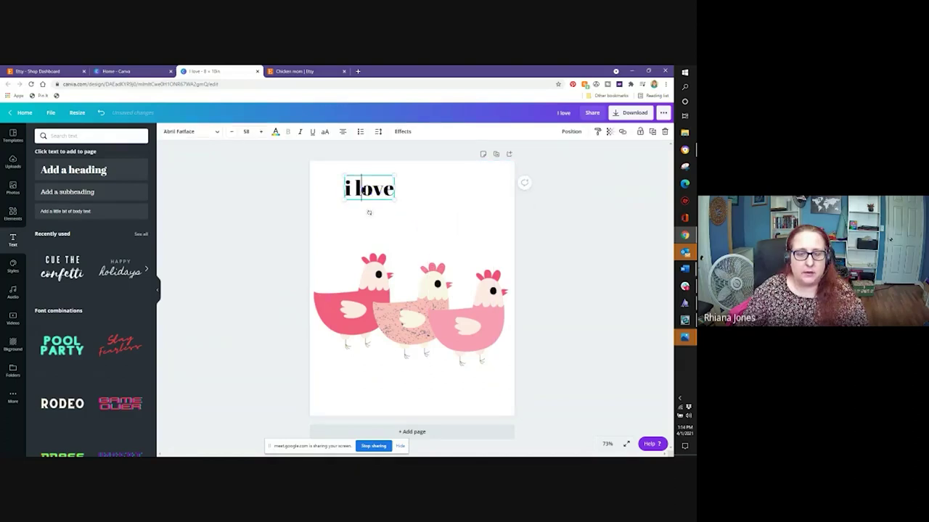
Duplicate the "i love" heading, place the copy below the original and delete that copy
{"action": "left_click", "coordinate": [385, 200]}
{"action": "left_click", "coordinate": [385, 201]}
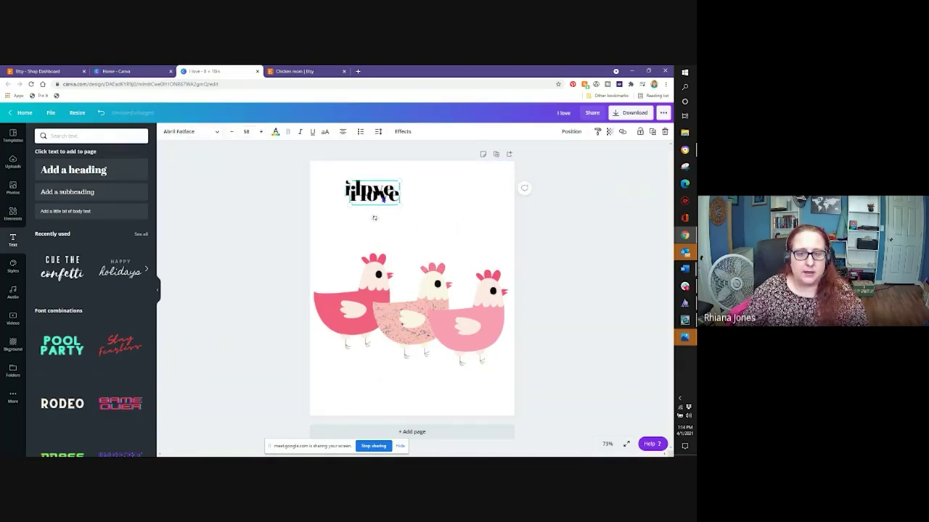
{"action": "key", "text": "ctrl+d"}
{"action": "key", "text": "Return"}
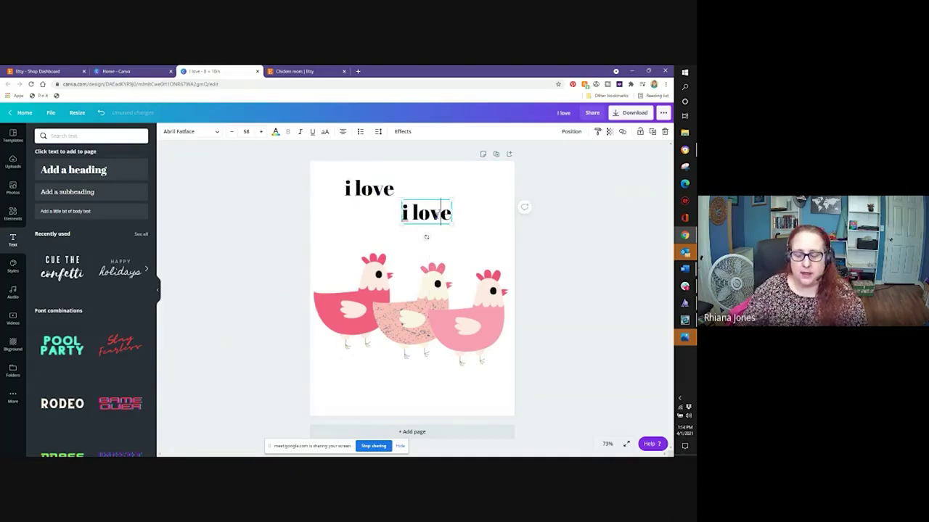
{"action": "key", "text": "BackSpace"}
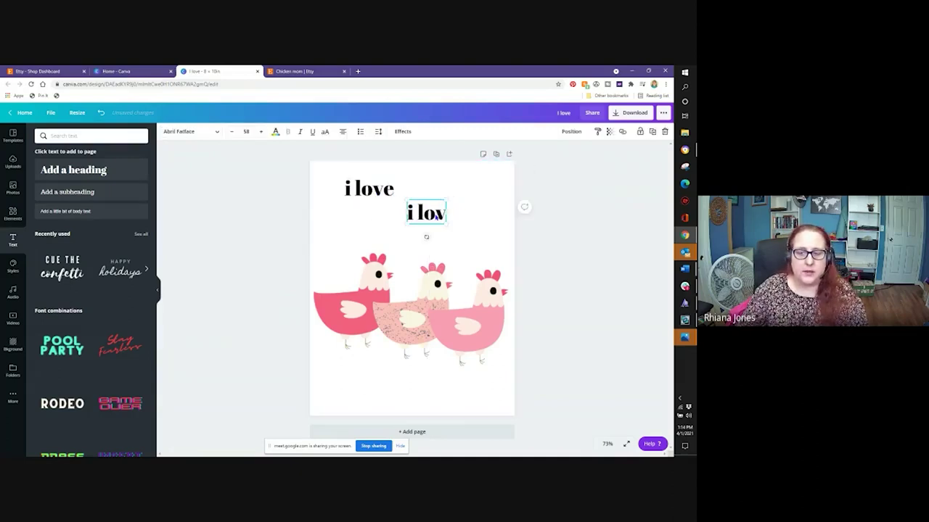
{"action": "key", "text": "Escape"}
{"action": "key", "text": "Delete"}
Set the font size of the "i love" heading to 100
{"action": "left_click", "coordinate": [370, 189]}
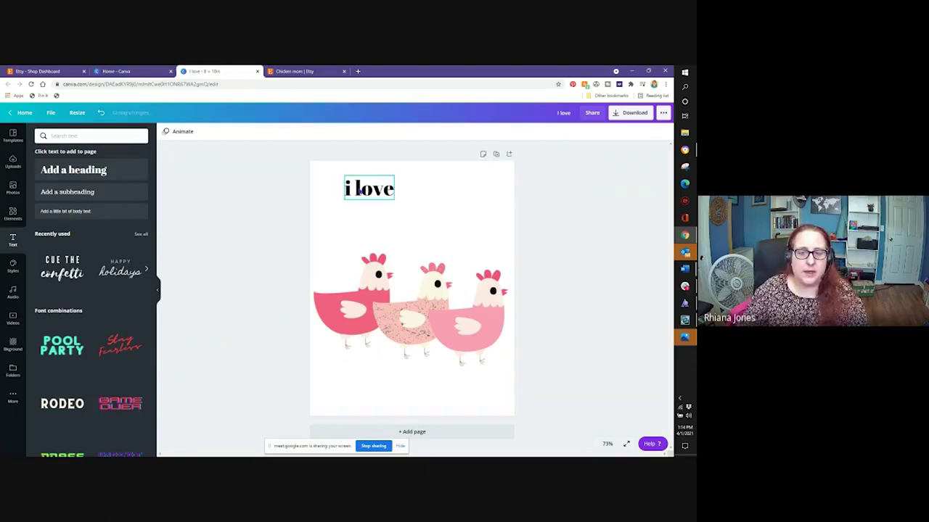
{"action": "left_click_drag", "start_coordinate": [343, 189], "coordinate": [393, 190]}
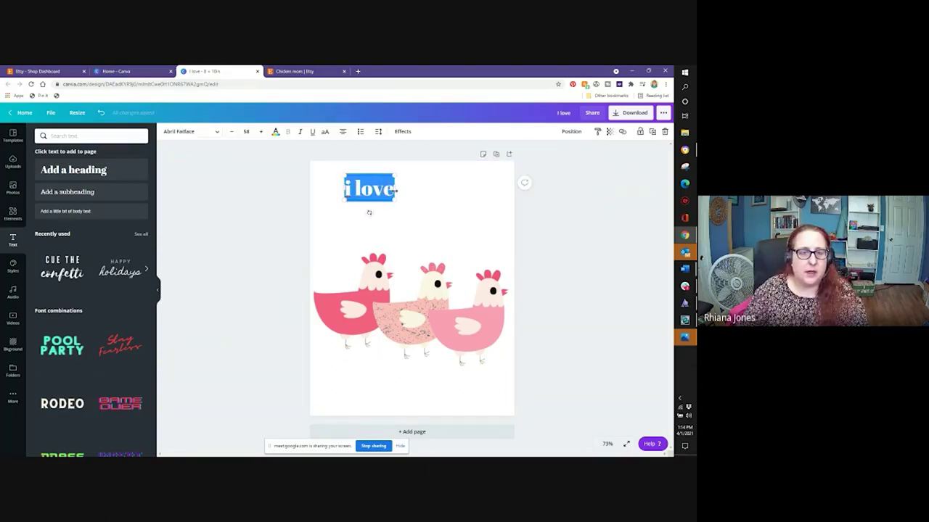
{"action": "left_click", "coordinate": [246, 132]}
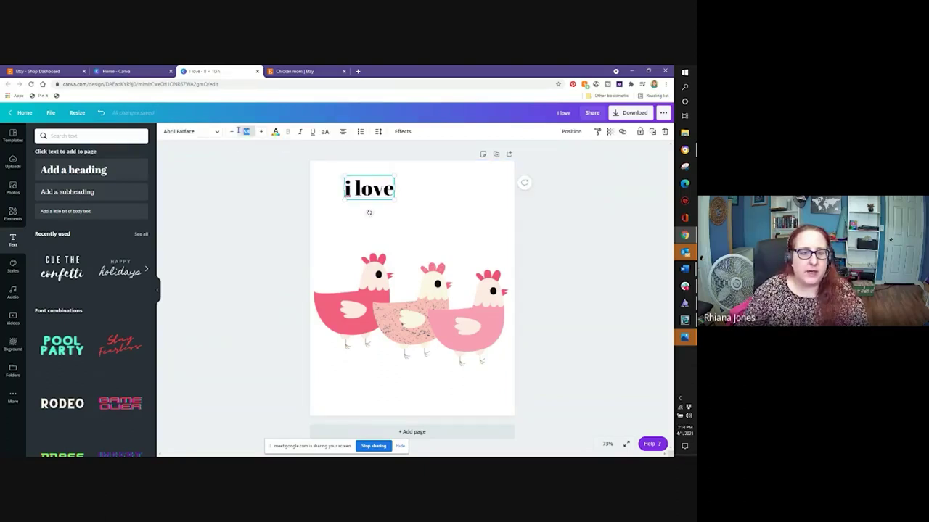
{"action": "type", "text": "100"}
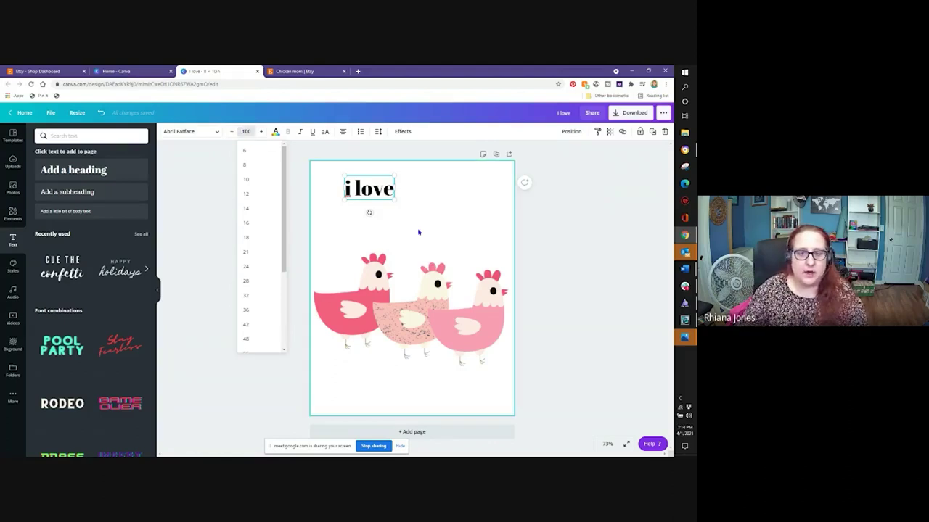
{"action": "key", "text": "Return"}
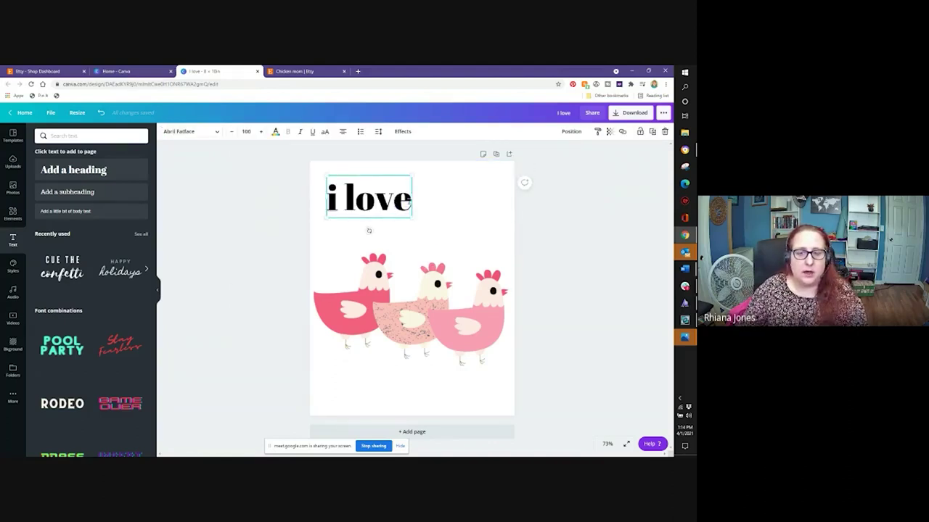
{"action": "left_click_drag", "start_coordinate": [413, 196], "coordinate": [314, 182]}
{"action": "left_click", "coordinate": [280, 159]}
{"action": "left_click", "coordinate": [410, 210]}
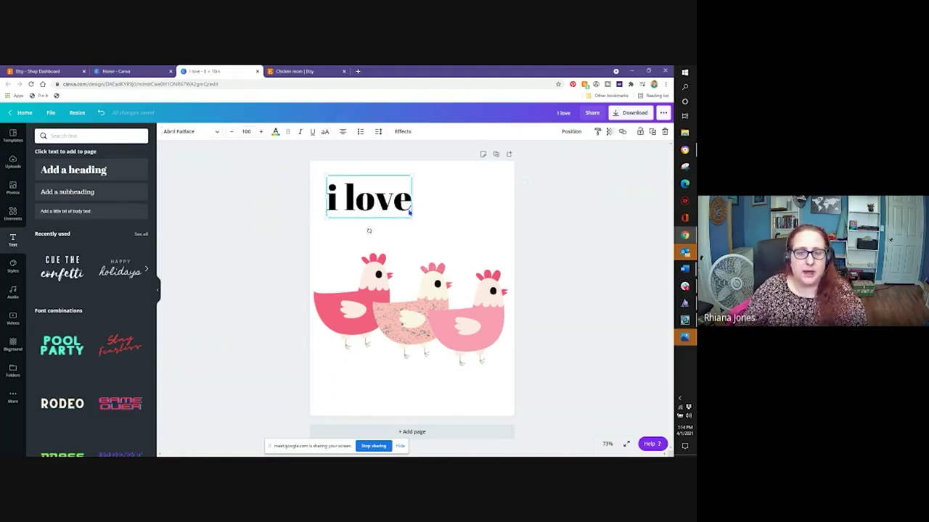
Reduce the heading's font size gradually to 92 and raise it back to 100
{"action": "left_click", "coordinate": [231, 133]}
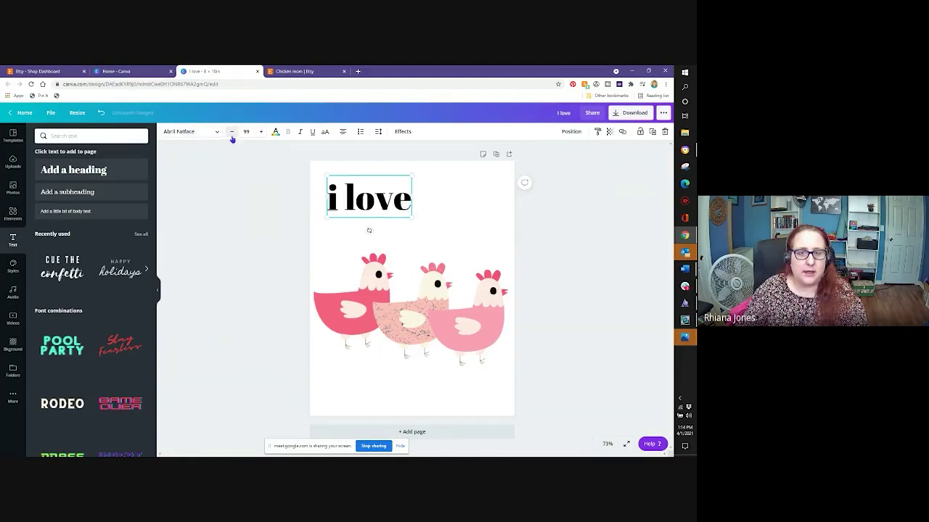
{"action": "left_click", "coordinate": [231, 133]}
{"action": "left_click", "coordinate": [231, 132]}
{"action": "left_click", "coordinate": [231, 133]}
{"action": "left_click", "coordinate": [232, 133]}
{"action": "left_click", "coordinate": [232, 133]}
{"action": "left_click", "coordinate": [231, 132]}
{"action": "left_click", "coordinate": [261, 132]}
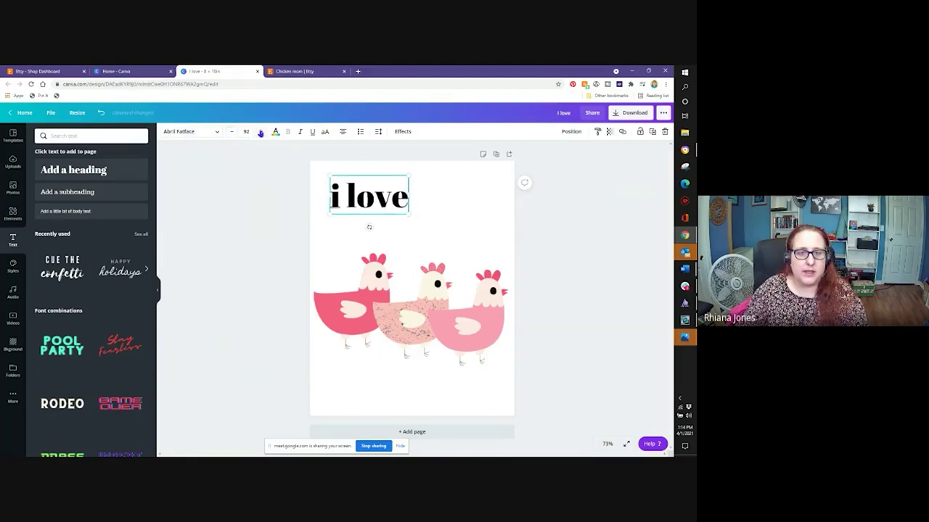
{"action": "left_click", "coordinate": [261, 132]}
{"action": "left_click", "coordinate": [261, 132]}
{"action": "left_click", "coordinate": [260, 132]}
{"action": "left_click", "coordinate": [261, 132]}
{"action": "left_click", "coordinate": [260, 132]}
{"action": "left_click", "coordinate": [260, 132]}
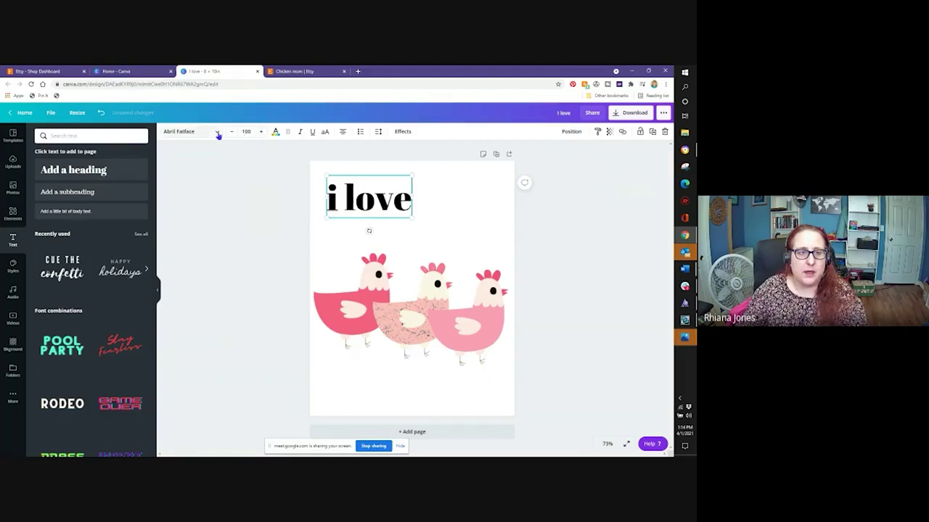
Try the Terminator Real font on the "i love" heading and settle on Feast of Flesh BB
{"action": "left_click", "coordinate": [217, 135]}
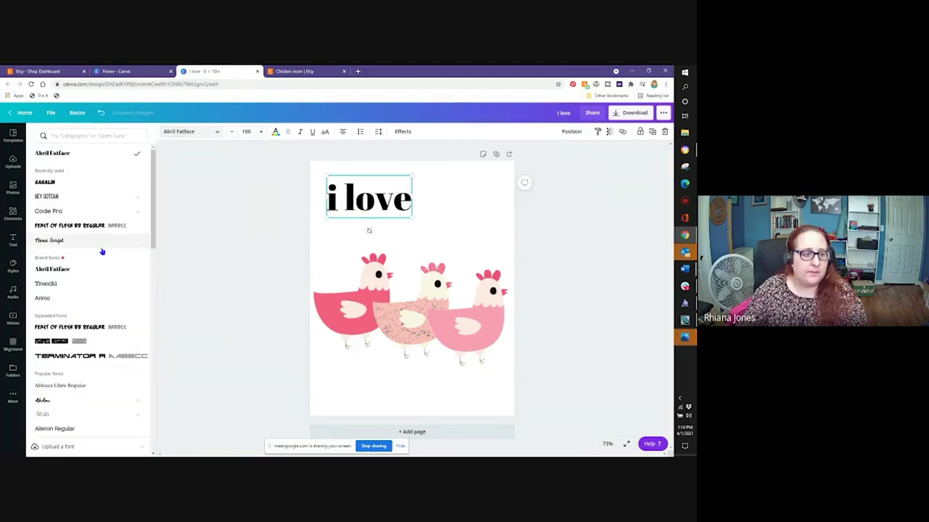
{"action": "left_click", "coordinate": [106, 341]}
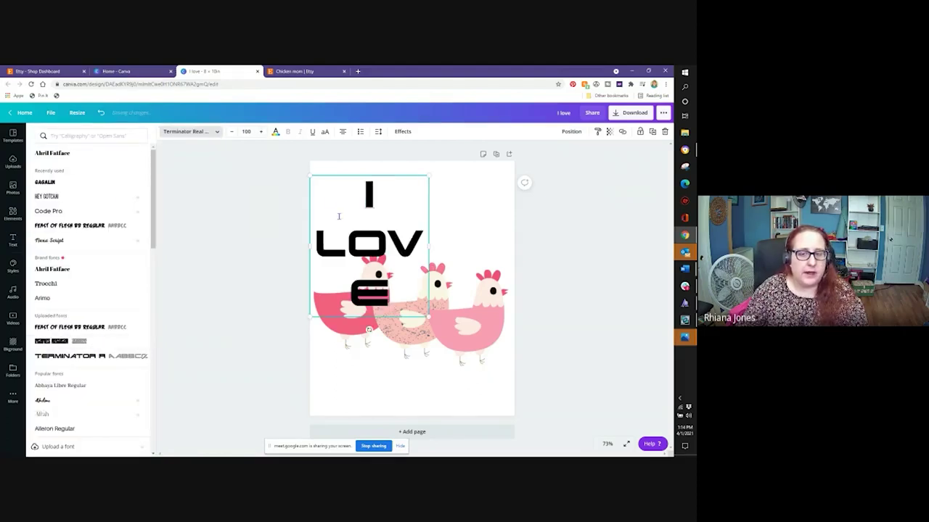
{"action": "left_click", "coordinate": [80, 226]}
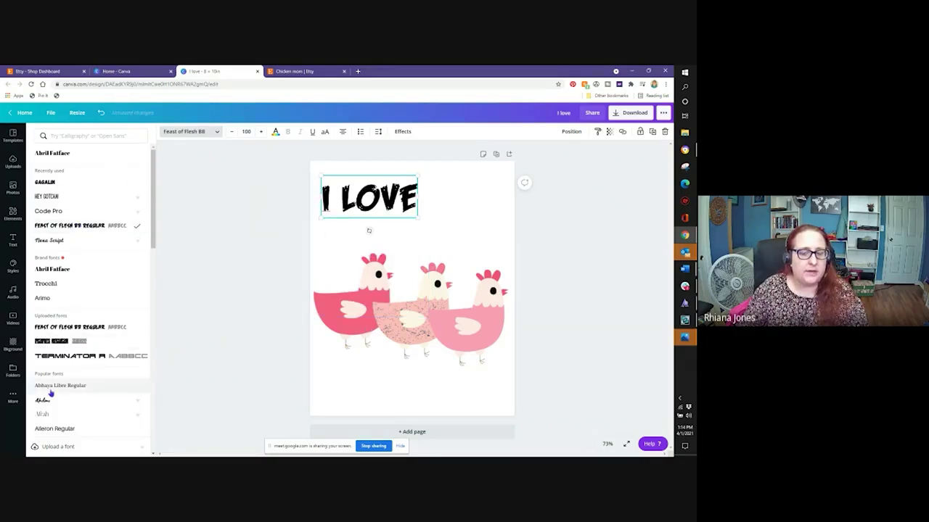
Move the "I LOVE" heading to roughly the horizontal centre near the page's upper edge
{"action": "left_click", "coordinate": [327, 207]}
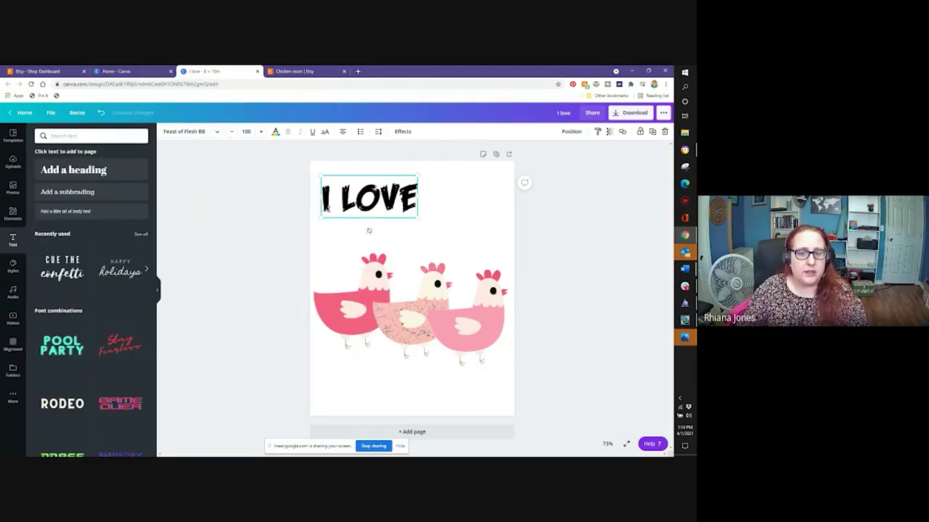
{"action": "left_click", "coordinate": [223, 188]}
{"action": "left_click_drag", "start_coordinate": [359, 194], "coordinate": [408, 187]}
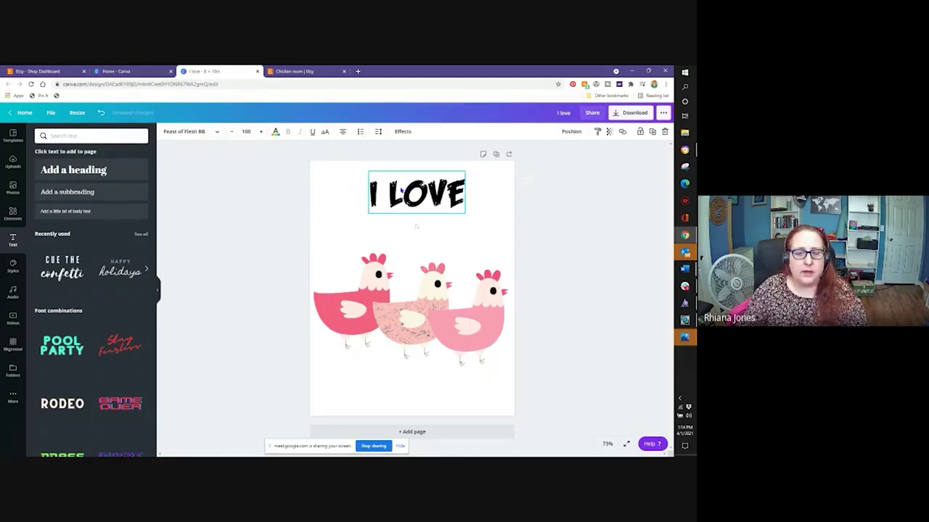
{"action": "left_click", "coordinate": [194, 178]}
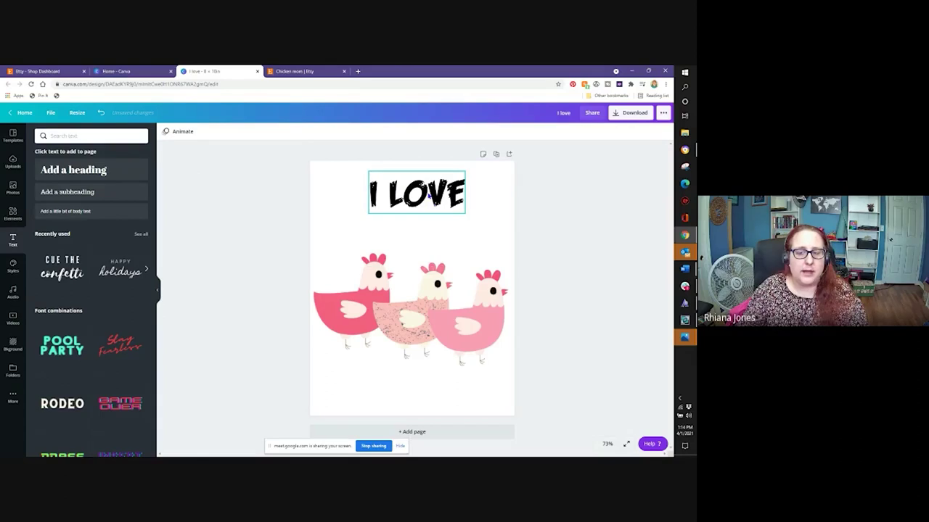
Try white as the text colour of the whole "I LOVE" heading
{"action": "left_click", "coordinate": [428, 195]}
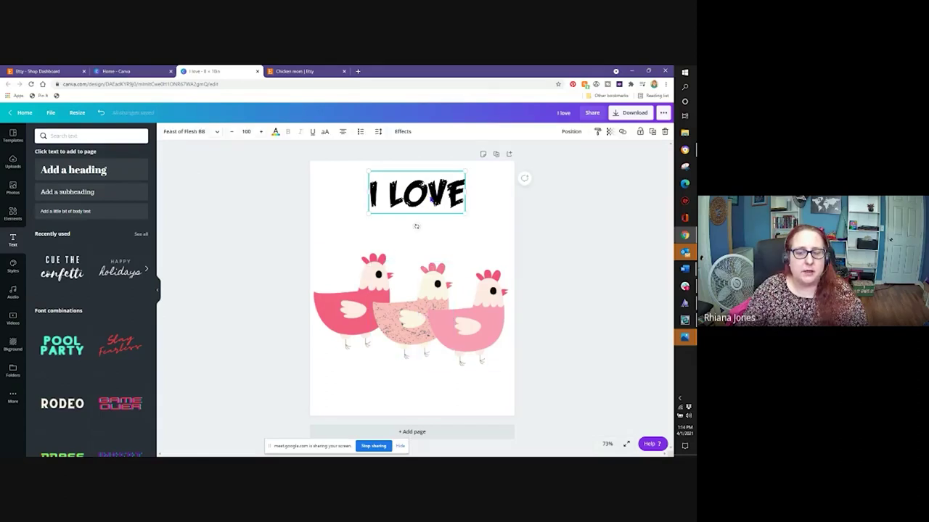
{"action": "double_click", "coordinate": [414, 195]}
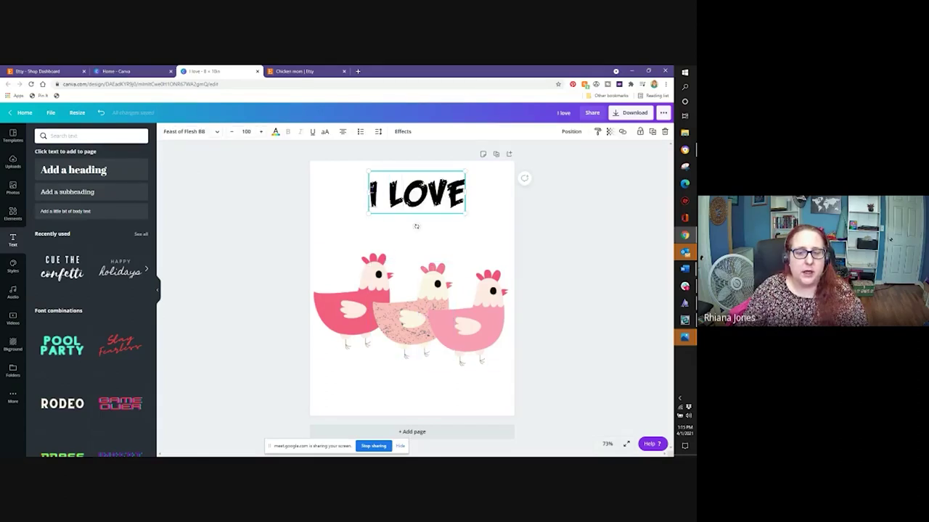
{"action": "left_click_drag", "start_coordinate": [372, 193], "coordinate": [468, 191]}
{"action": "key", "text": "Right"}
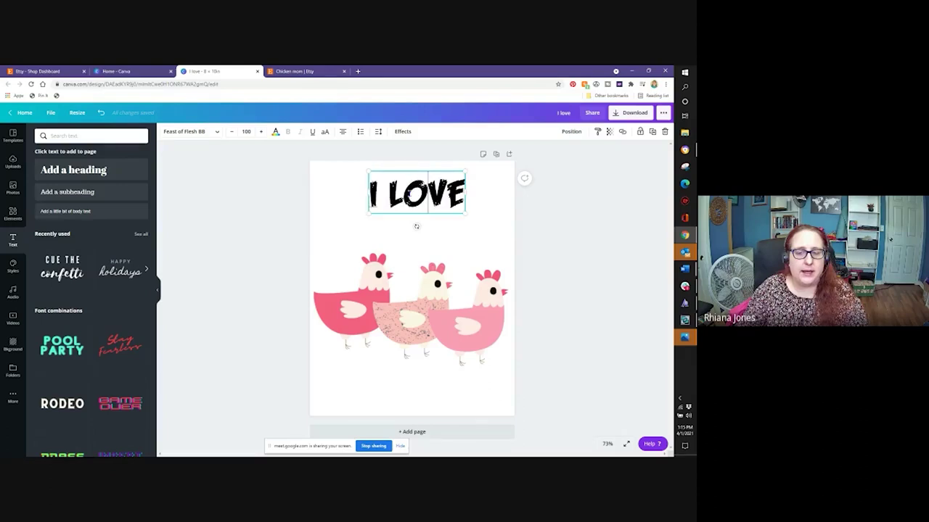
{"action": "left_click_drag", "start_coordinate": [369, 193], "coordinate": [468, 192]}
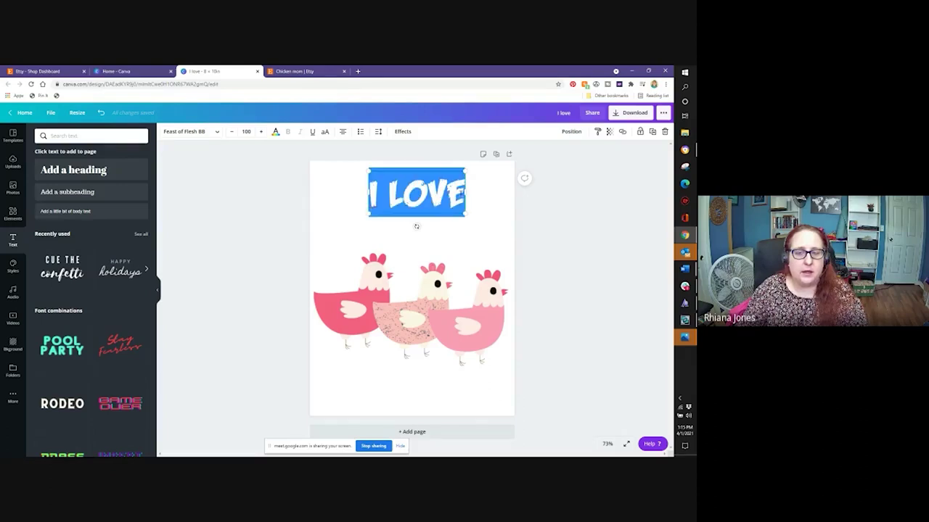
{"action": "left_click", "coordinate": [276, 133]}
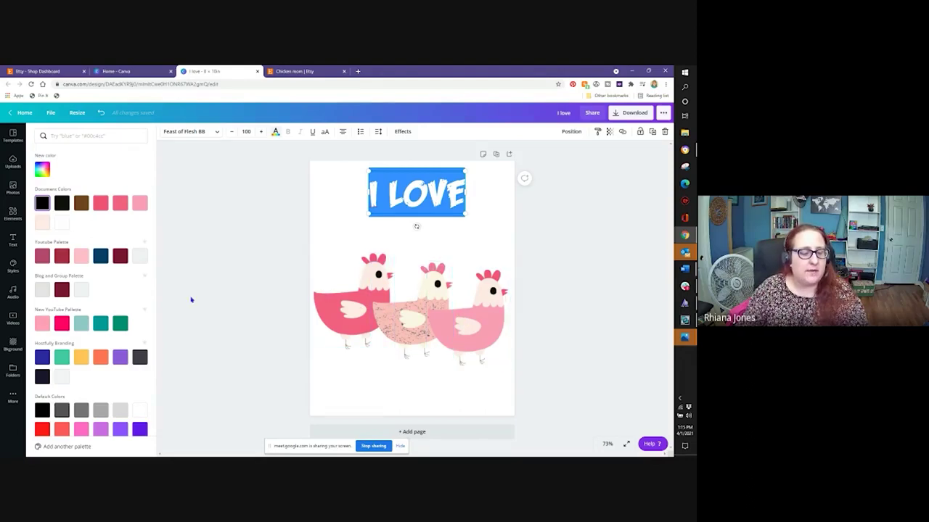
{"action": "left_click", "coordinate": [139, 409]}
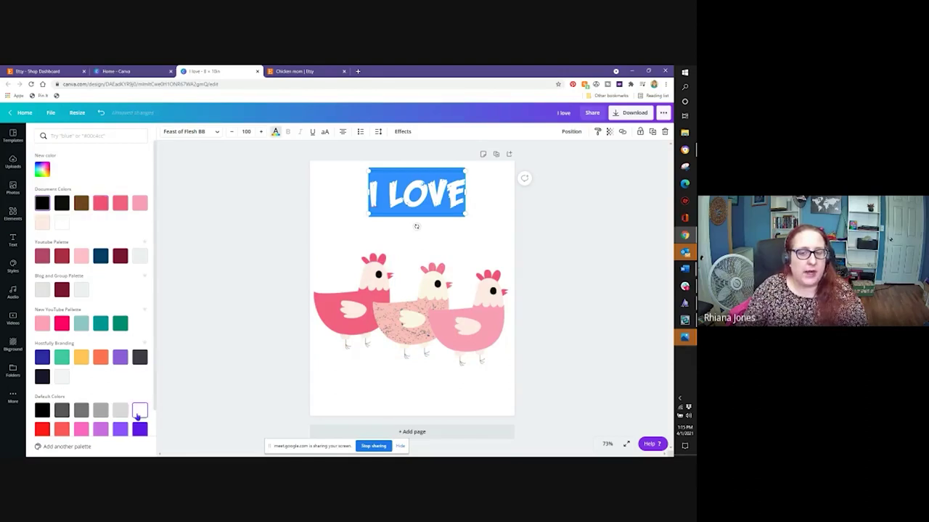
{"action": "left_click", "coordinate": [331, 218]}
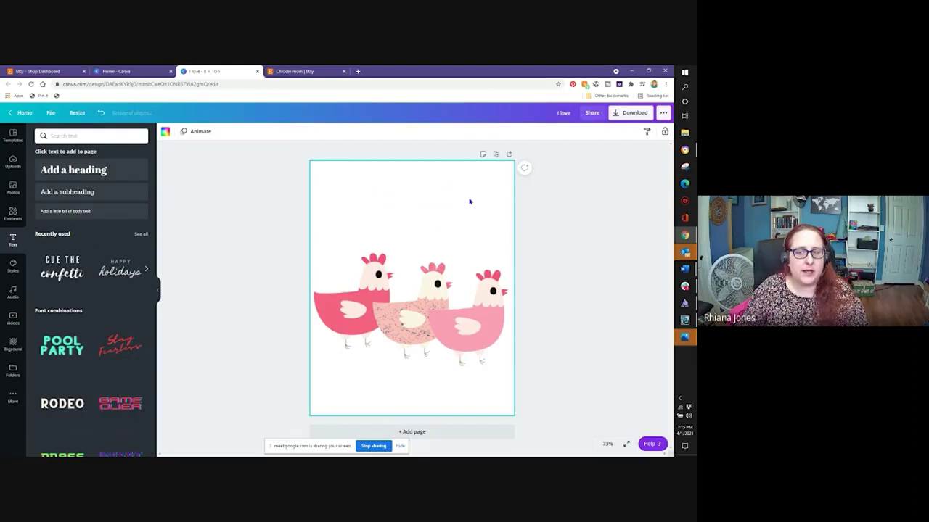
Try the dark maroon from the Youtube Palette as the text colour of the "I LOVE" heading
{"action": "left_click", "coordinate": [445, 197]}
{"action": "double_click", "coordinate": [403, 187]}
{"action": "left_click", "coordinate": [377, 191]}
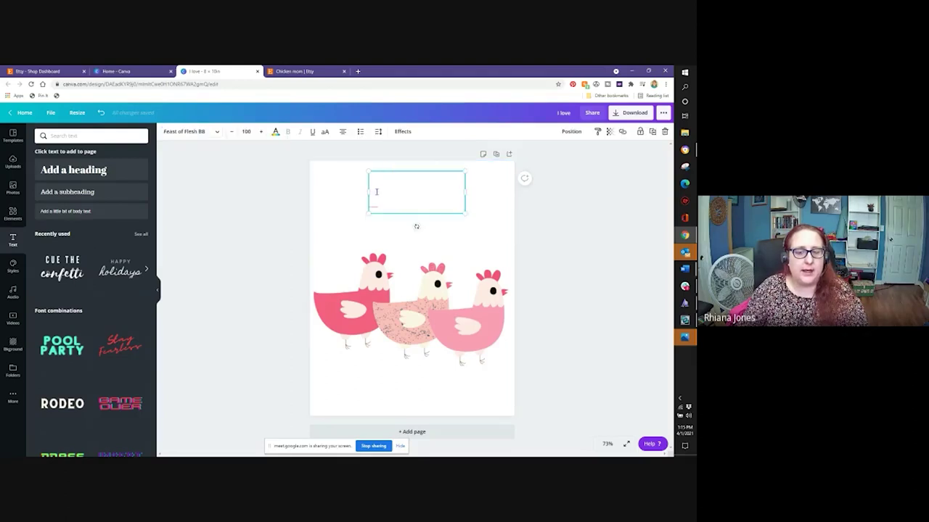
{"action": "left_click_drag", "start_coordinate": [369, 191], "coordinate": [487, 204]}
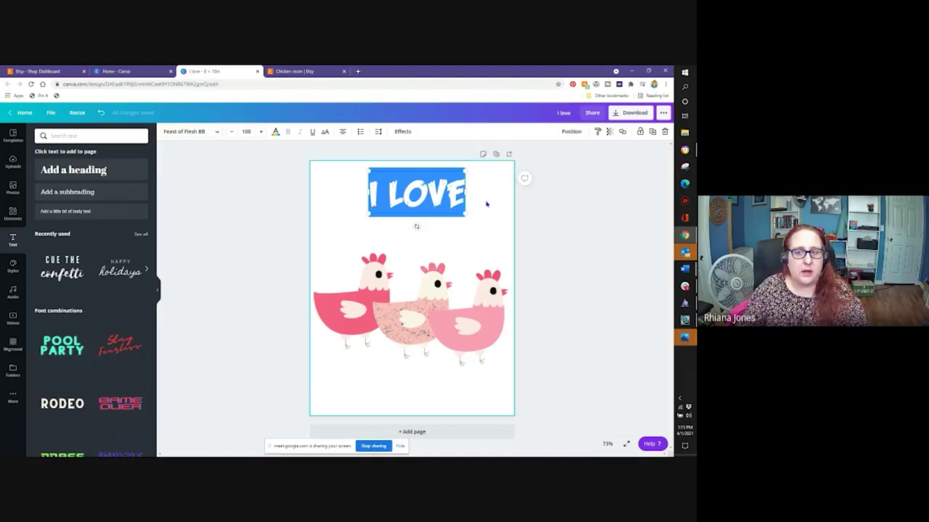
{"action": "left_click", "coordinate": [275, 131]}
{"action": "left_click", "coordinate": [118, 257]}
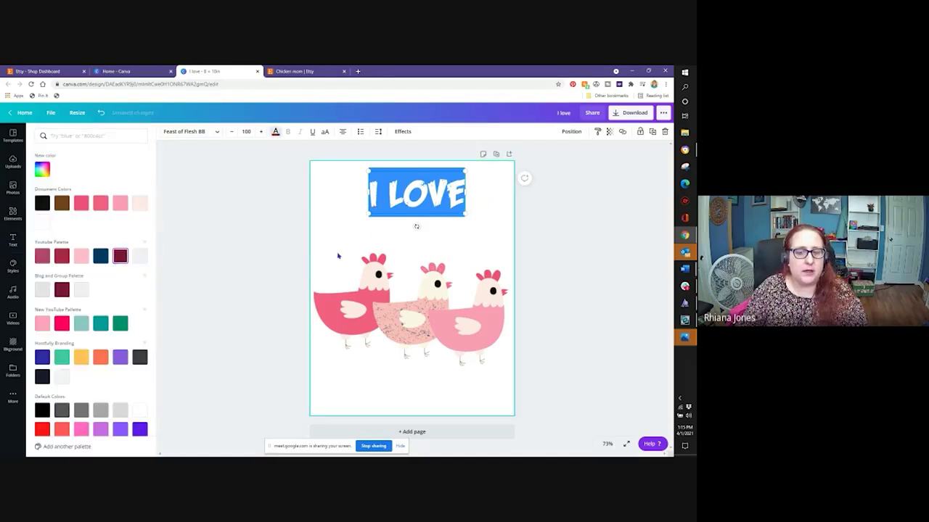
{"action": "left_click", "coordinate": [343, 233]}
Recolour the whole "I LOVE" heading with the pale pink from the document colours
{"action": "left_click", "coordinate": [381, 199]}
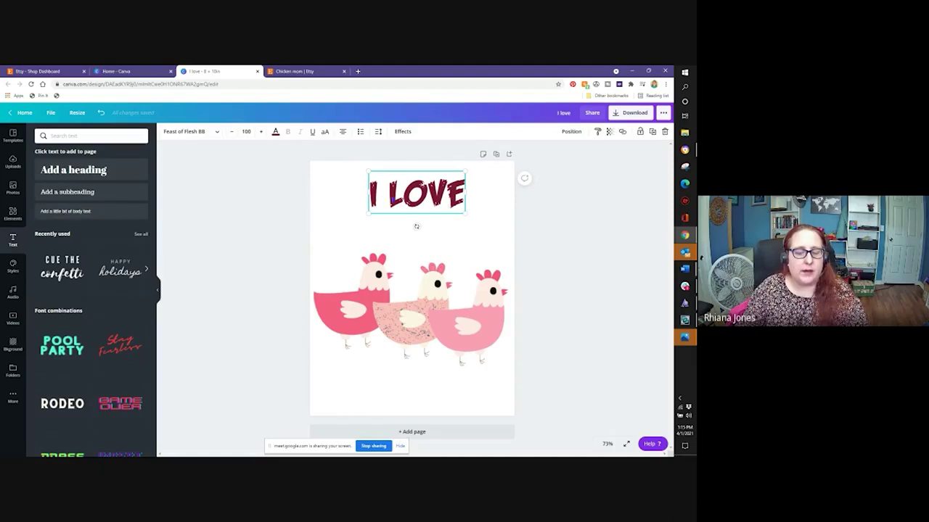
{"action": "double_click", "coordinate": [378, 190]}
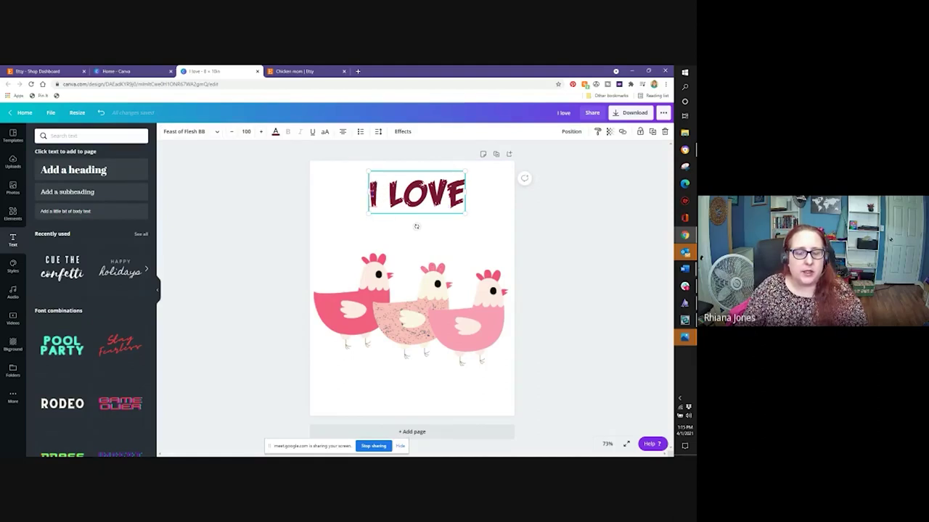
{"action": "left_click_drag", "start_coordinate": [369, 192], "coordinate": [465, 193]}
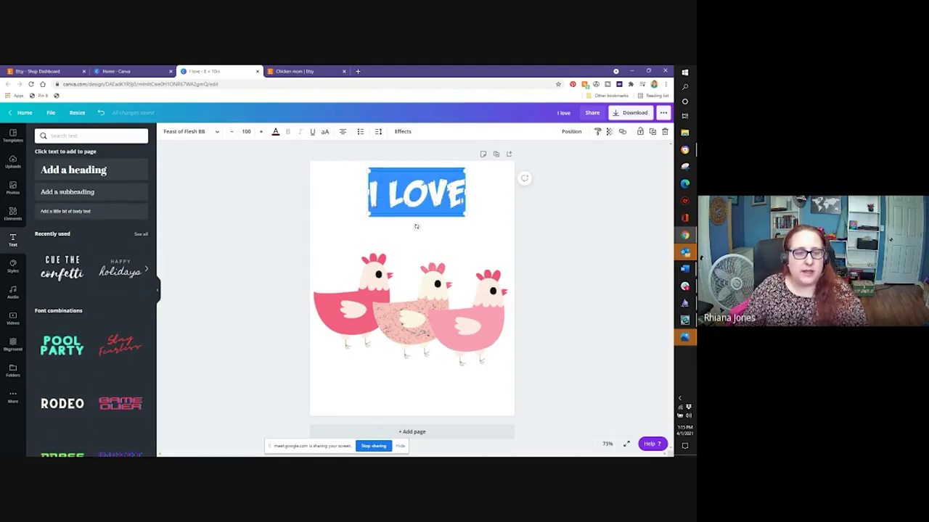
{"action": "left_click", "coordinate": [275, 133]}
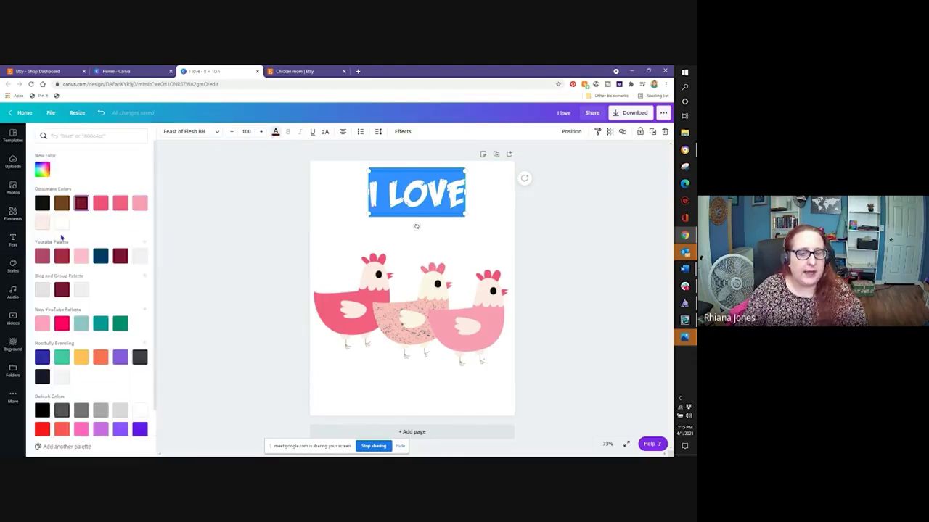
{"action": "left_click", "coordinate": [42, 224]}
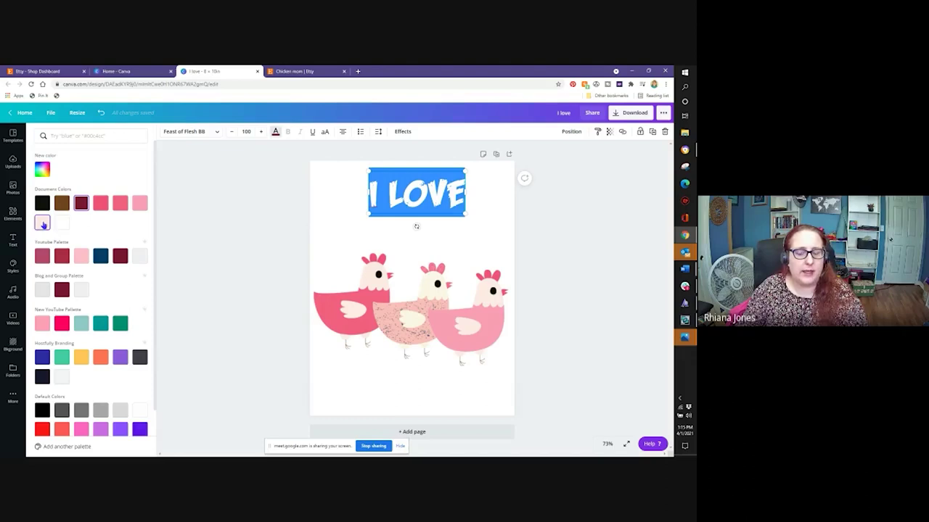
{"action": "left_click", "coordinate": [338, 227]}
{"action": "left_click", "coordinate": [338, 227]}
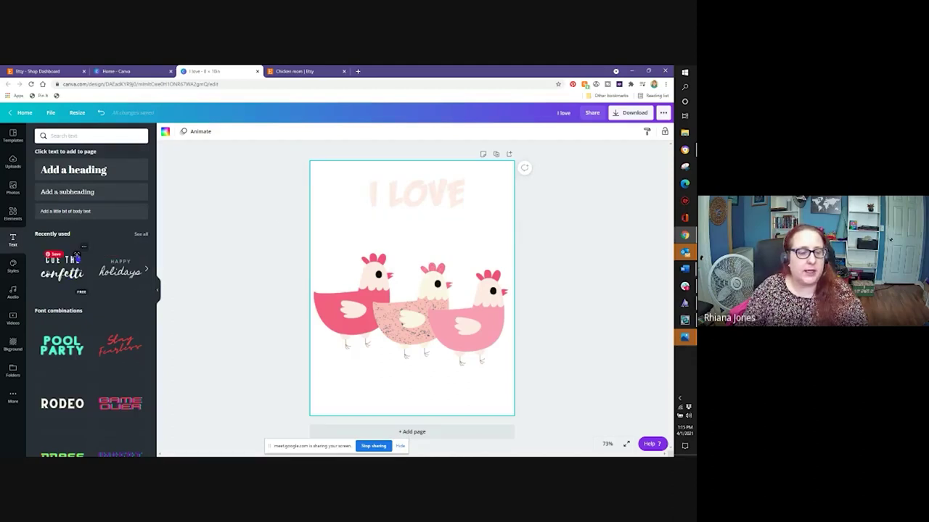
Add the "Cue the confetti" font combination to the page, delete "CUE THE" and replace "confetti" with "chickens"
{"action": "left_click_drag", "start_coordinate": [78, 259], "coordinate": [374, 230]}
{"action": "double_click", "coordinate": [415, 215]}
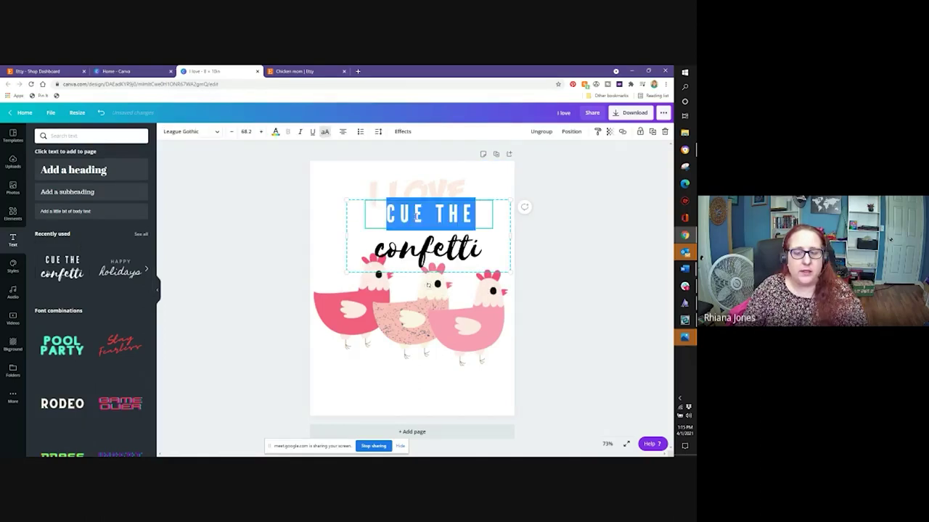
{"action": "key", "text": "BackSpace"}
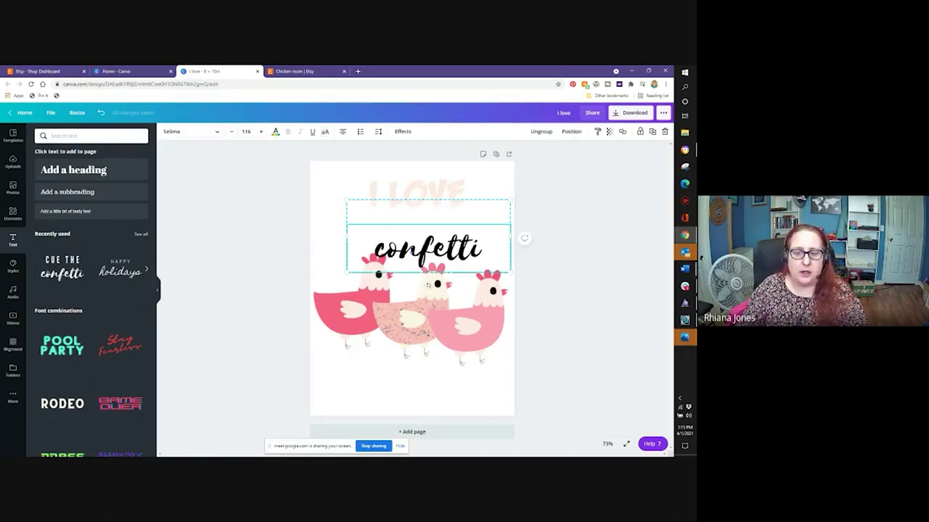
{"action": "double_click", "coordinate": [428, 248]}
{"action": "type", "text": "chickens"}
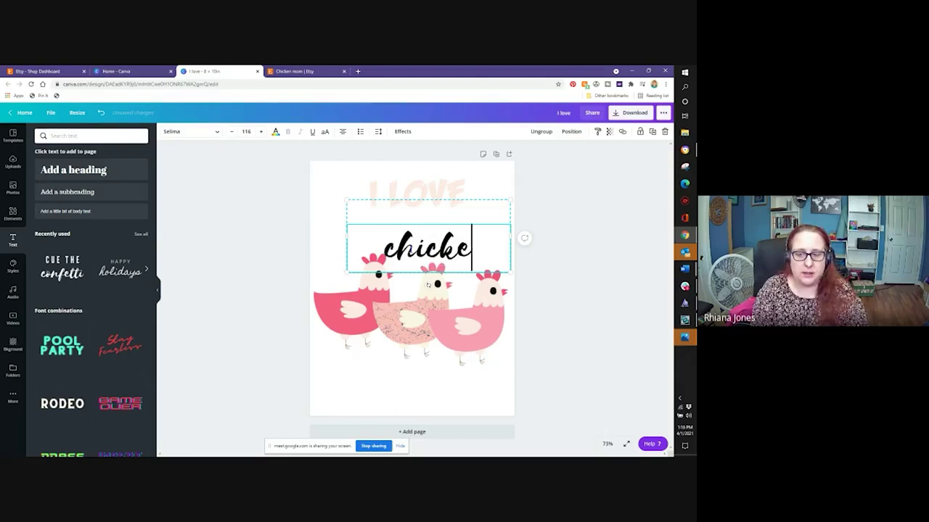
{"action": "left_click", "coordinate": [307, 220]}
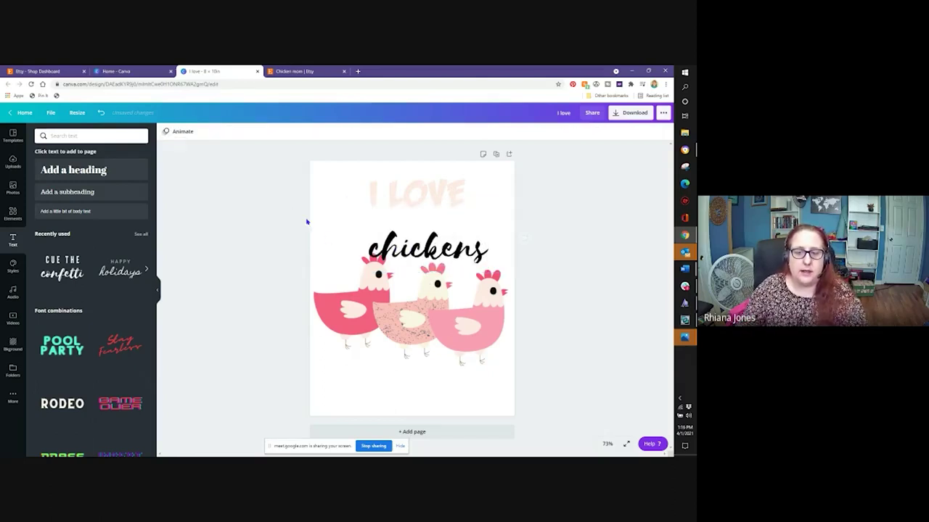
Move the "chickens" text below the hens near the page's lower edge and colour it the document's pale pink
{"action": "left_click", "coordinate": [378, 263]}
{"action": "left_click_drag", "start_coordinate": [377, 262], "coordinate": [368, 403]}
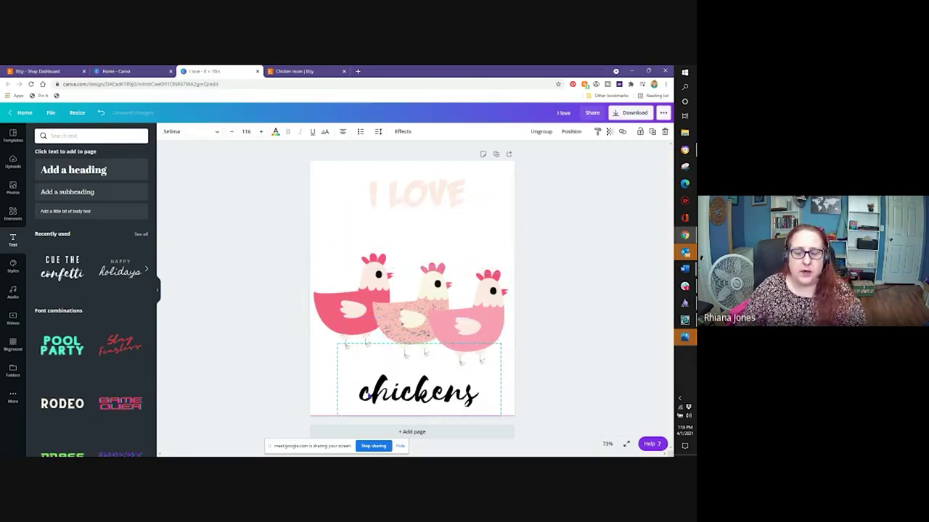
{"action": "left_click", "coordinate": [275, 132]}
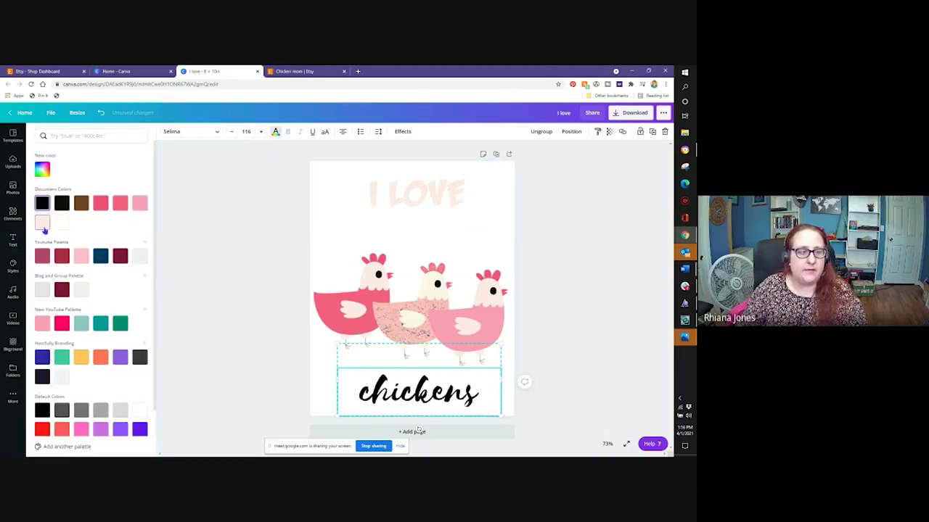
{"action": "left_click", "coordinate": [42, 222]}
Add "my" as a second line of the "I LOVE" heading and shift the heading slightly upward
{"action": "left_click", "coordinate": [457, 195]}
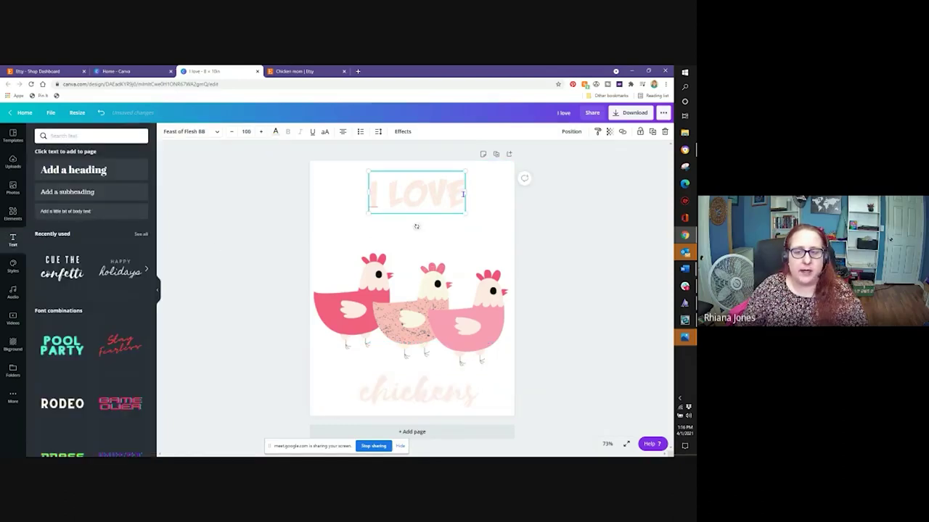
{"action": "key", "text": "Return"}
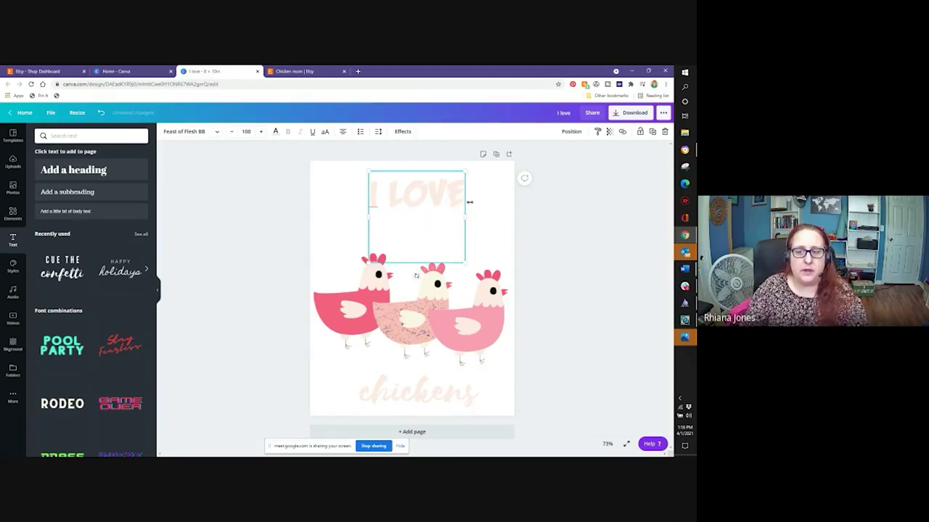
{"action": "type", "text": "my"}
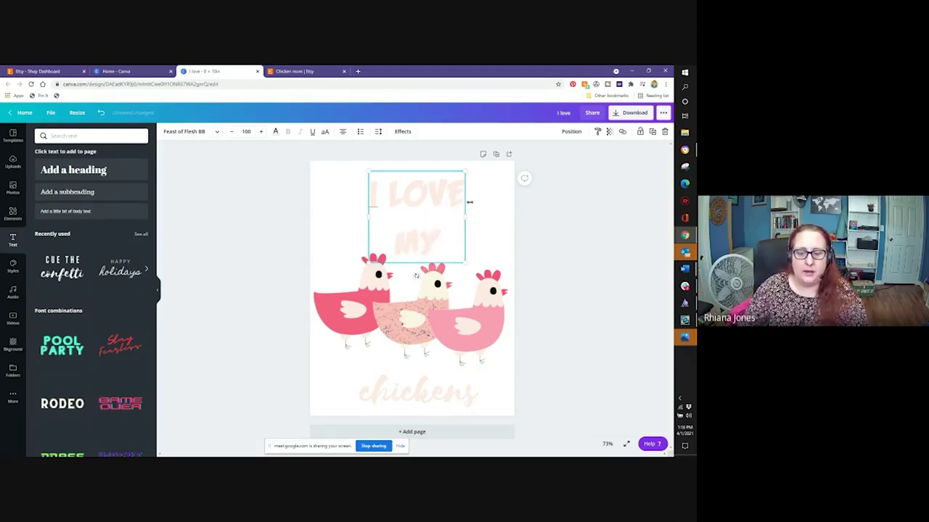
{"action": "left_click", "coordinate": [541, 208]}
{"action": "left_click_drag", "start_coordinate": [431, 216], "coordinate": [436, 212]}
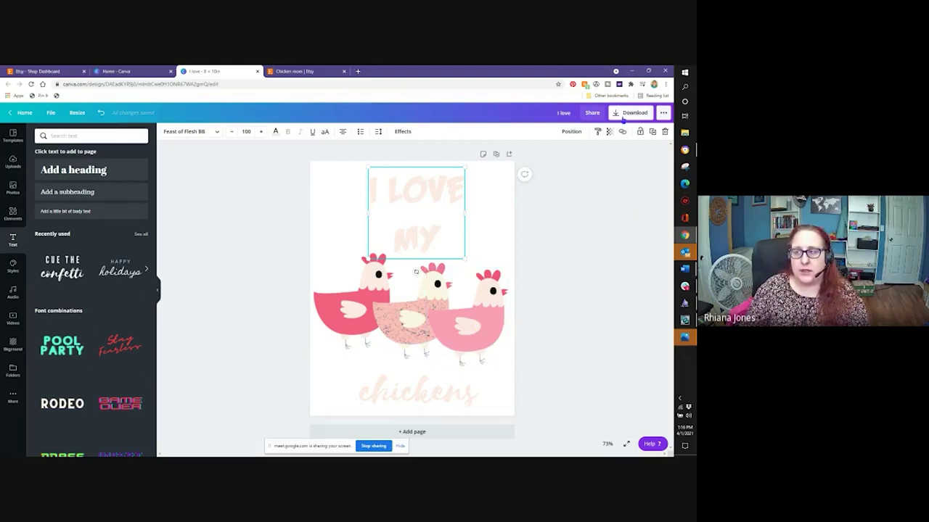
Download the design as a PNG at size 3 with a transparent background and dismiss the completion dialog
{"action": "left_click", "coordinate": [623, 117]}
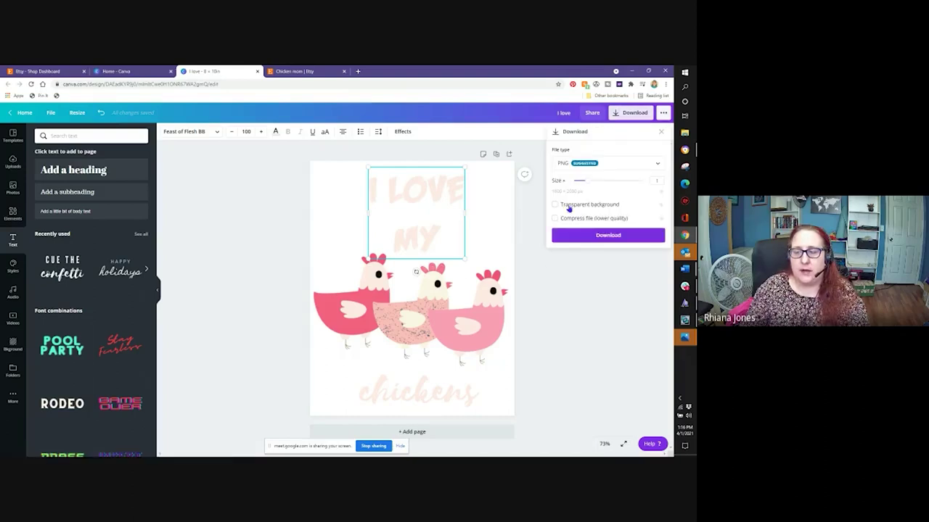
{"action": "left_click", "coordinate": [604, 166]}
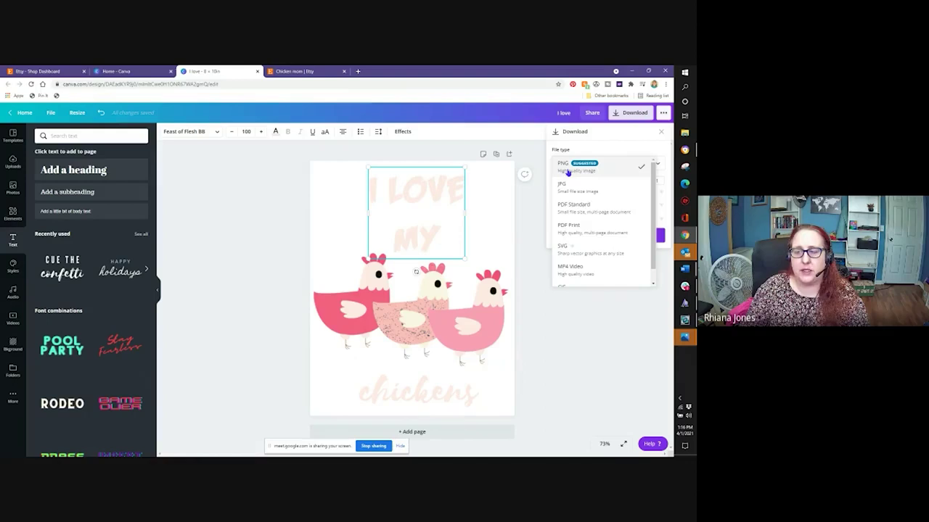
{"action": "left_click", "coordinate": [568, 169]}
{"action": "left_click_drag", "start_coordinate": [579, 181], "coordinate": [643, 186]}
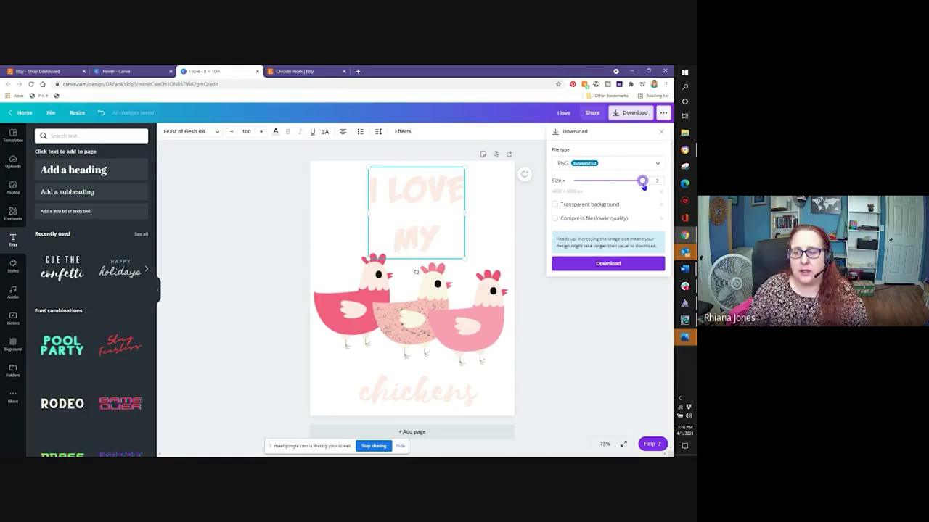
{"action": "left_click", "coordinate": [555, 206]}
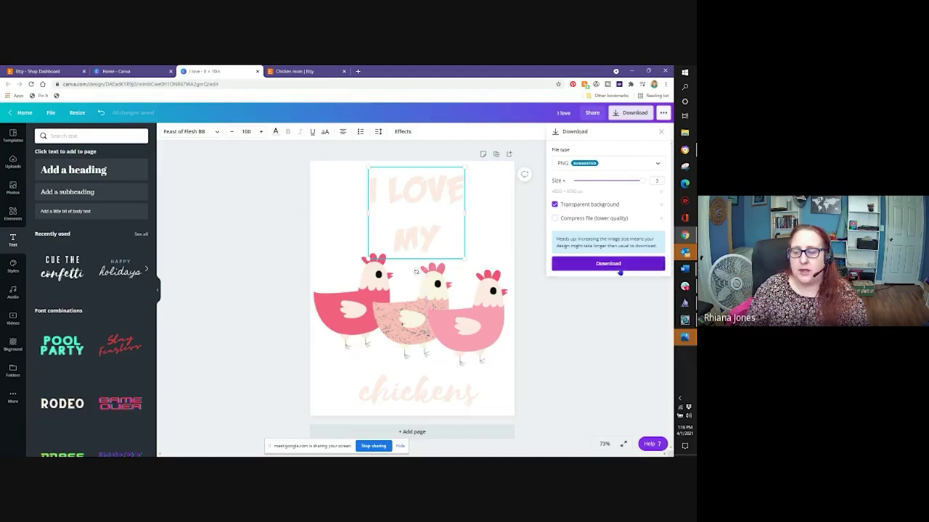
{"action": "left_click", "coordinate": [620, 265]}
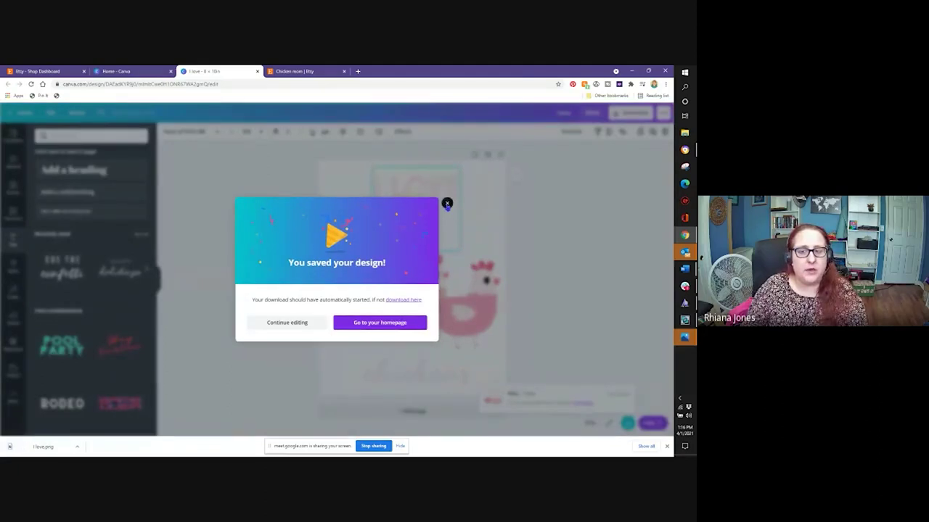
{"action": "left_click", "coordinate": [447, 204]}
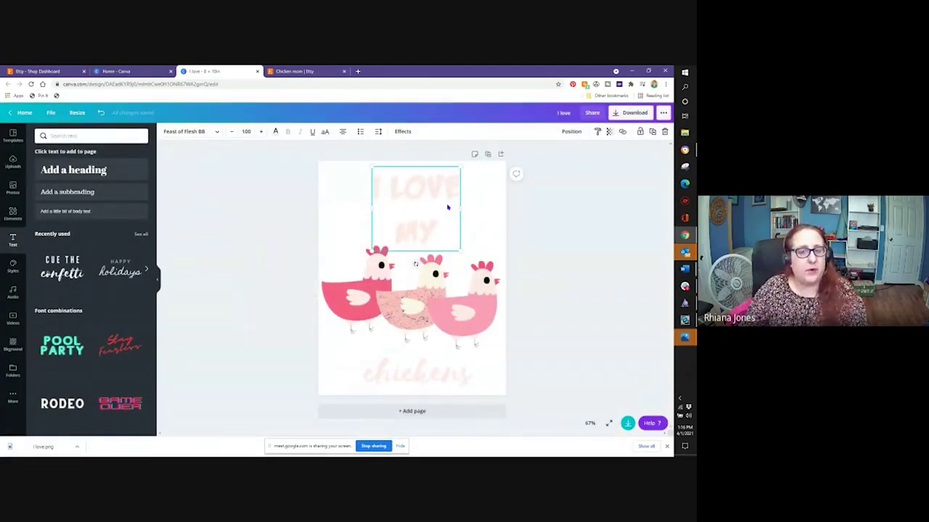
Switch to the Etsy Shop Manager and start a new listing from the shop's listings
{"action": "left_click", "coordinate": [38, 71]}
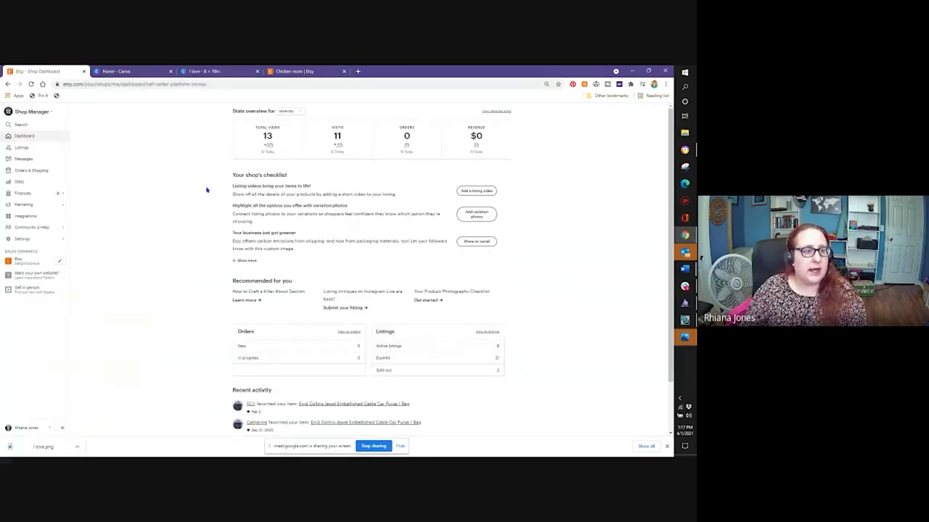
{"action": "left_click", "coordinate": [41, 172]}
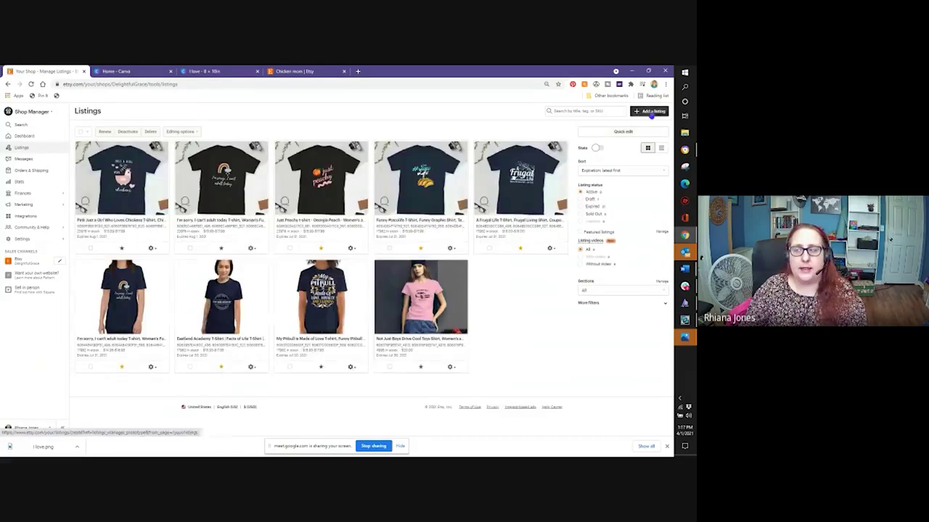
{"action": "left_click", "coordinate": [652, 112]}
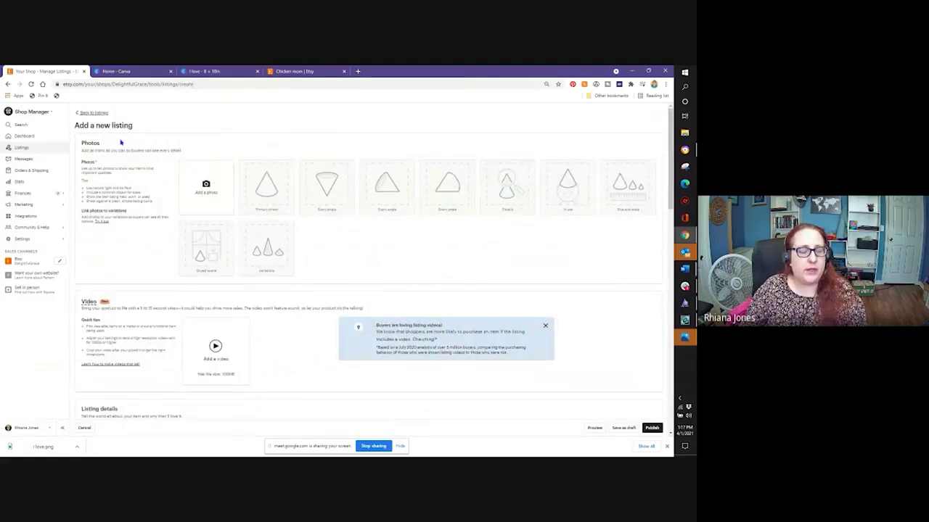
{"action": "left_click", "coordinate": [85, 114]}
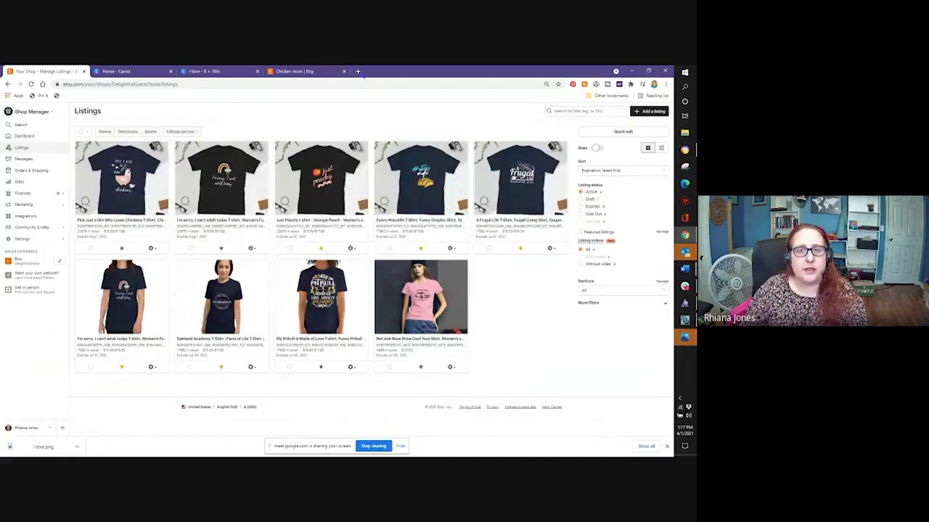
{"action": "left_click", "coordinate": [357, 71]}
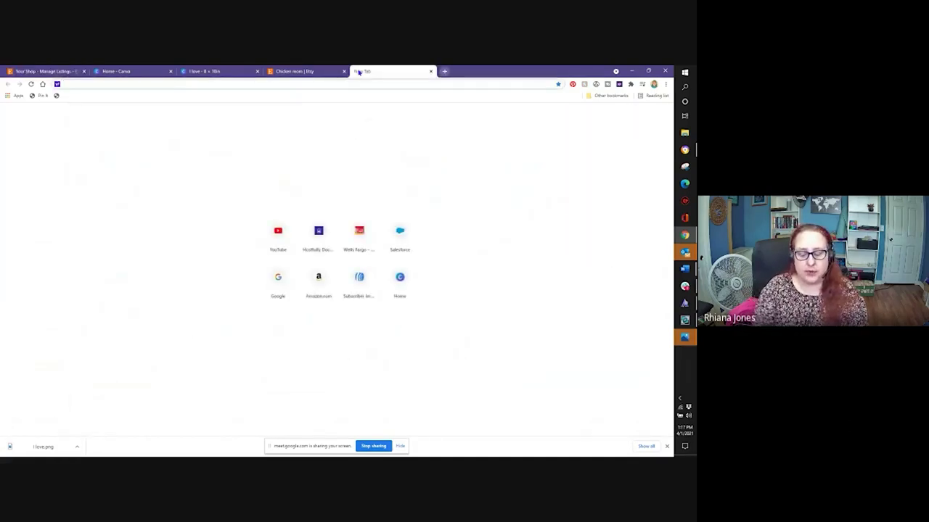
{"action": "type", "text": "www.printful.com"}
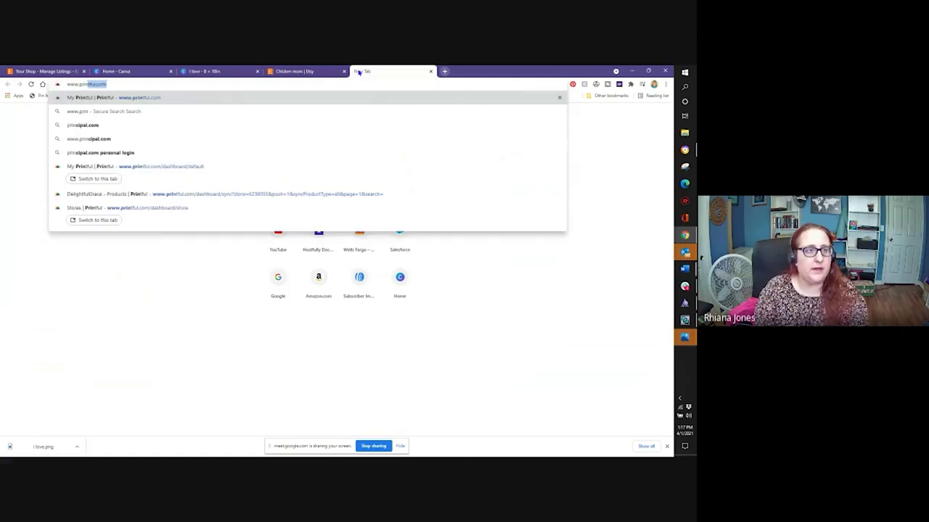
{"action": "key", "text": "Return"}
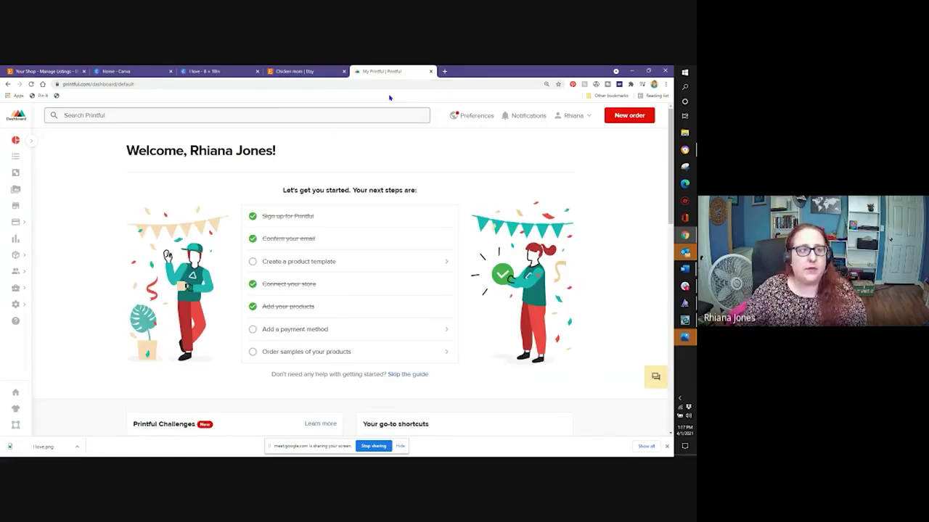
Log out of the Printful account and move the Printful browser tab beside the Etsy shop tab
{"action": "mouse_move", "coordinate": [585, 120]}
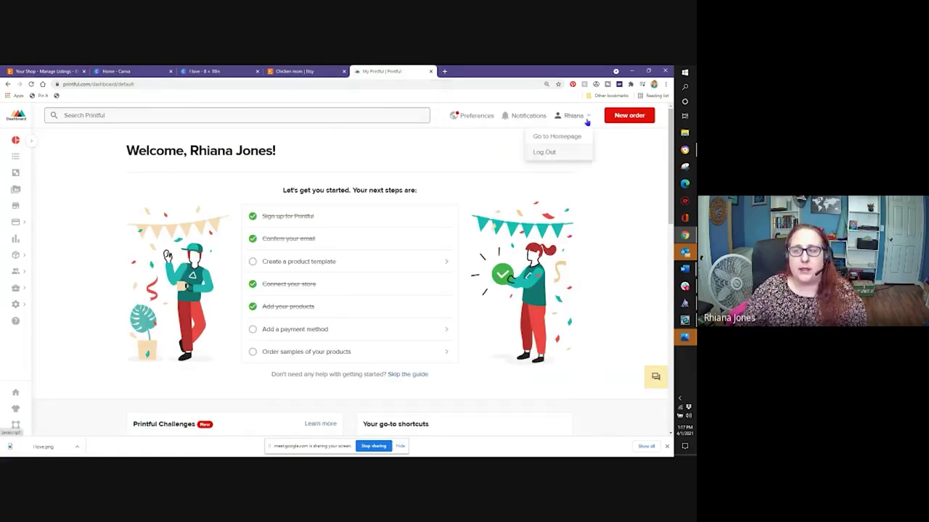
{"action": "left_click", "coordinate": [553, 154]}
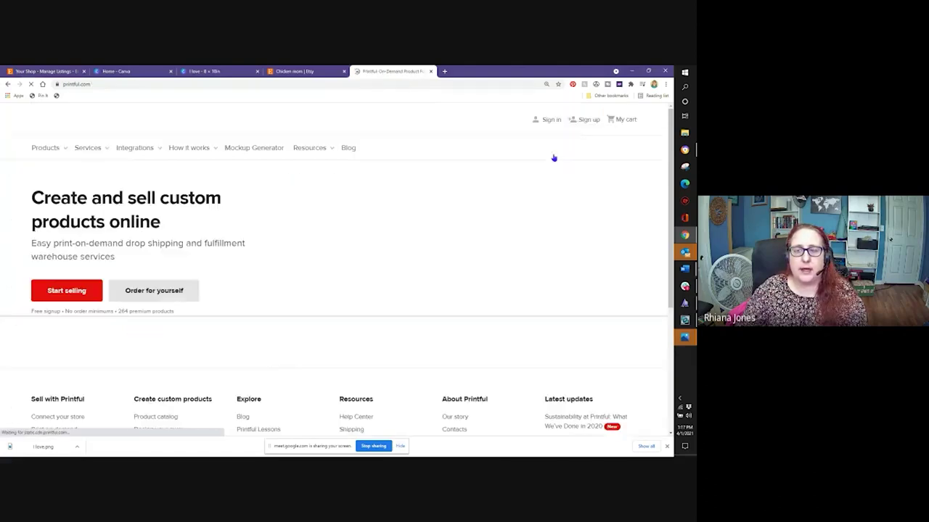
{"action": "left_click_drag", "start_coordinate": [394, 72], "coordinate": [145, 79]}
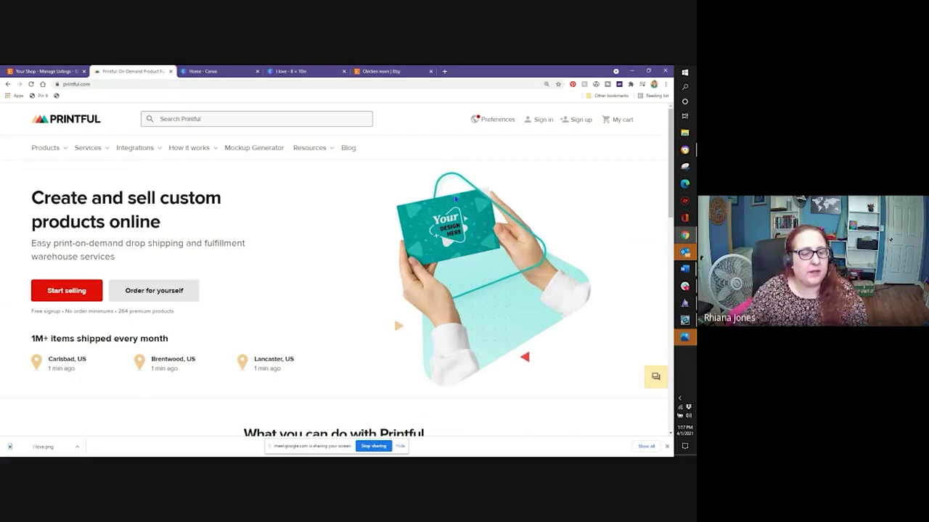
Go from Printful's Start selling sign-up page to the sign-in page and sign in with Facebook
{"action": "mouse_move", "coordinate": [135, 147]}
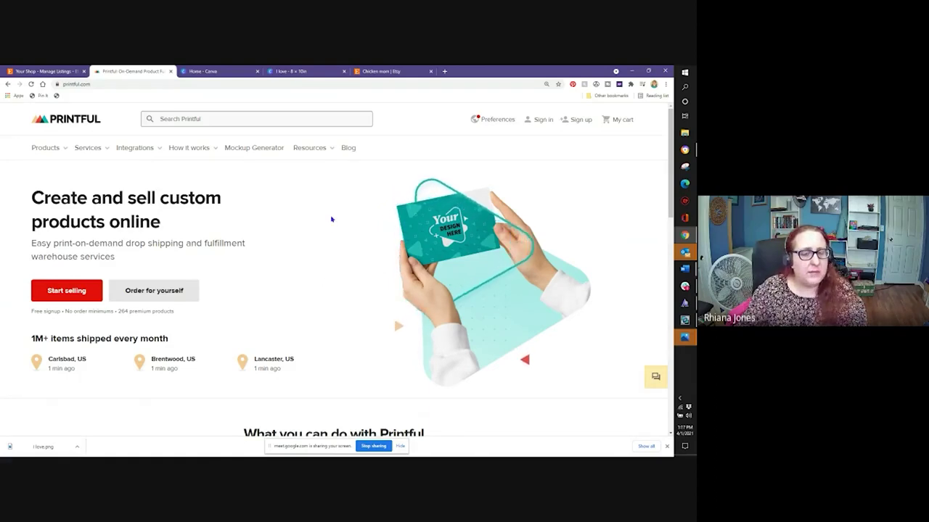
{"action": "left_click", "coordinate": [61, 290]}
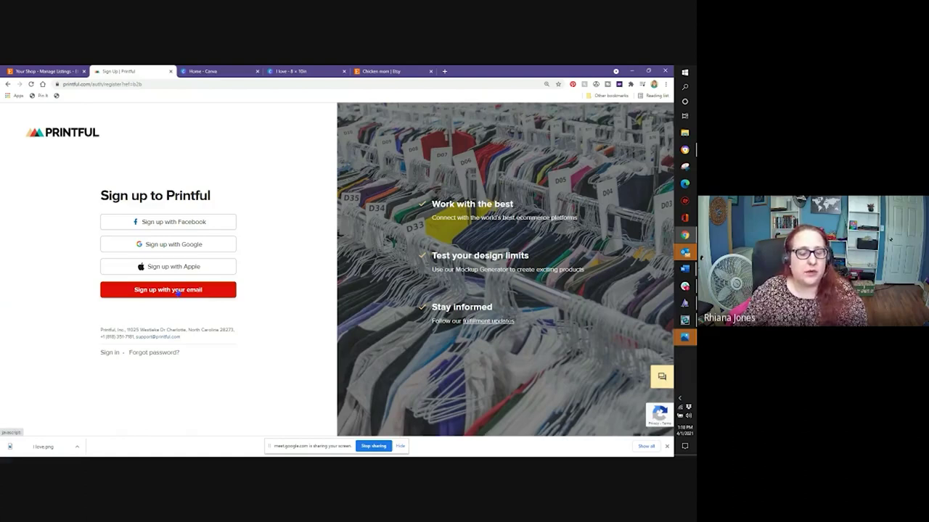
{"action": "left_click", "coordinate": [110, 353]}
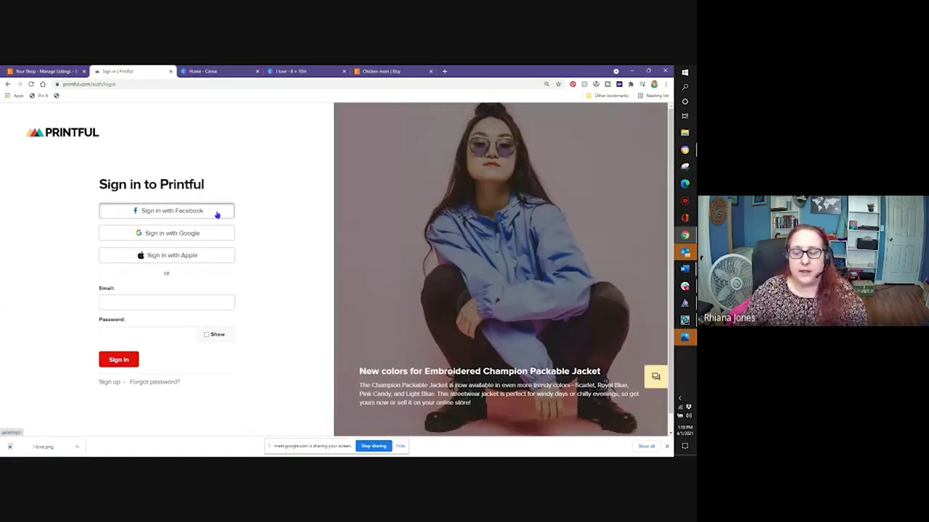
{"action": "left_click", "coordinate": [216, 213]}
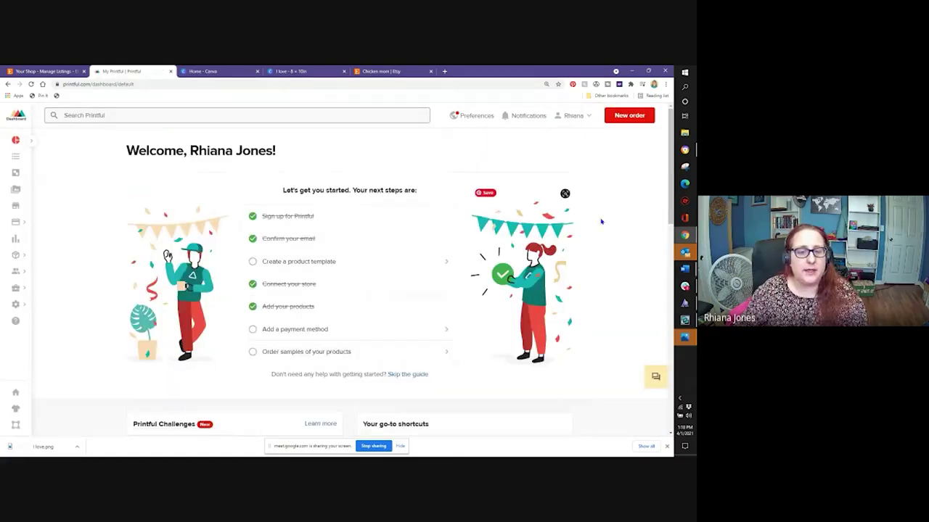
Look through the Printful dashboard's setup steps, challenges, available perks, shortcuts, videos and tips
{"action": "scroll", "coordinate": [342, 190], "scroll_direction": "down", "scroll_amount": 1}
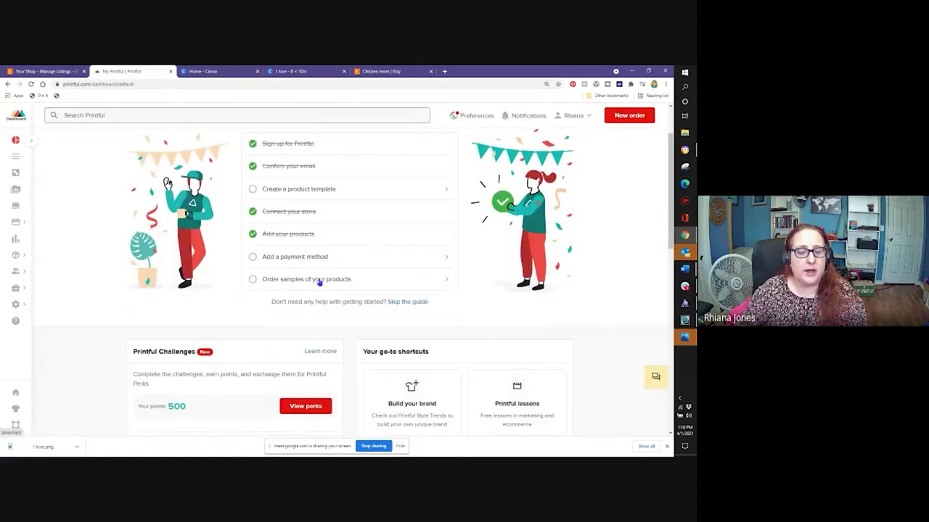
{"action": "scroll", "coordinate": [309, 242], "scroll_direction": "down", "scroll_amount": 1}
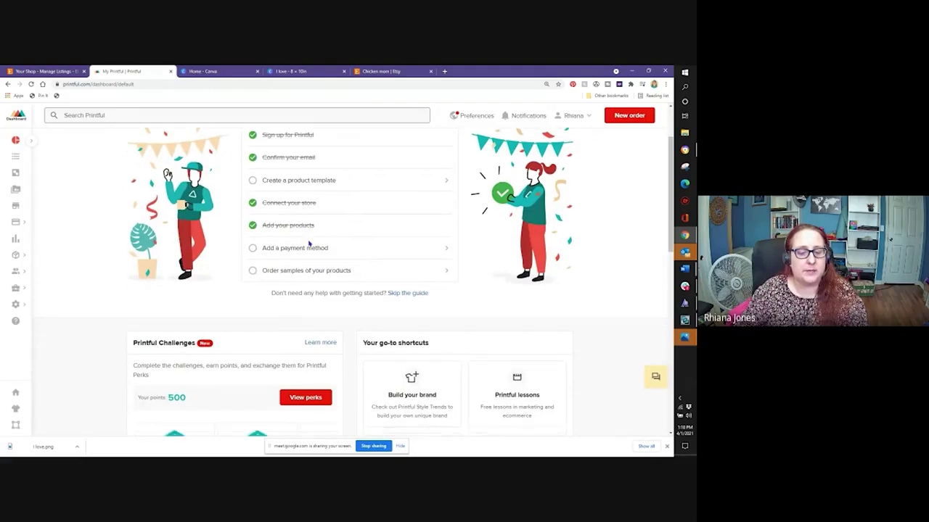
{"action": "scroll", "coordinate": [308, 244], "scroll_direction": "down", "scroll_amount": 1}
{"action": "scroll", "coordinate": [307, 244], "scroll_direction": "down", "scroll_amount": 1}
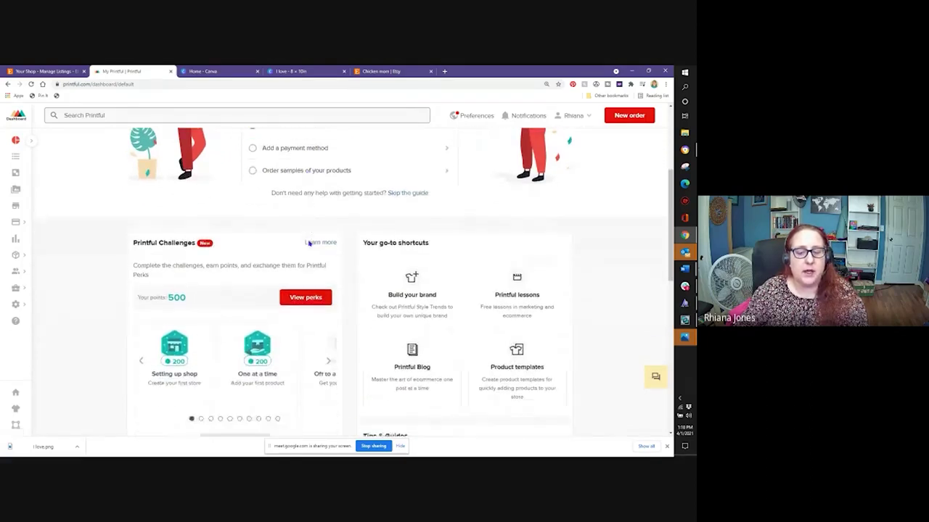
{"action": "scroll", "coordinate": [308, 244], "scroll_direction": "down", "scroll_amount": 2}
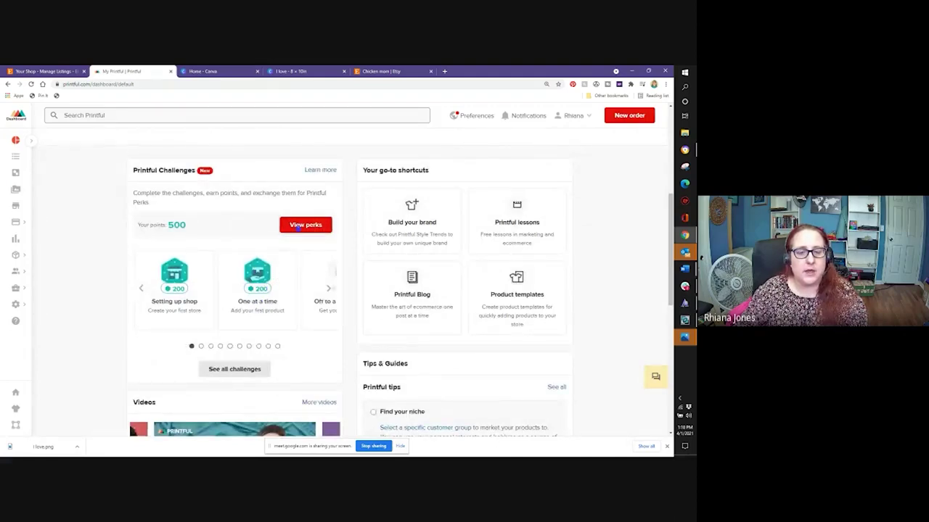
{"action": "left_click", "coordinate": [297, 227]}
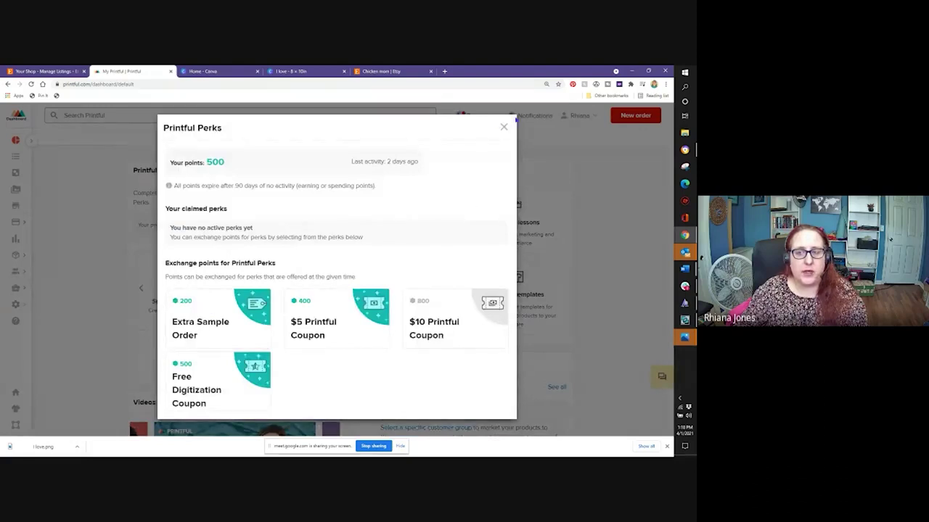
{"action": "left_click", "coordinate": [503, 127]}
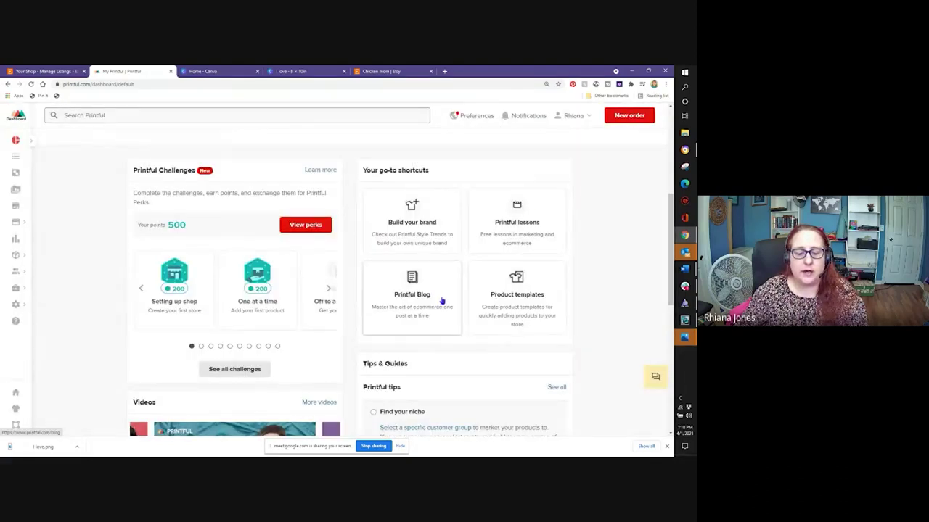
{"action": "scroll", "coordinate": [441, 301], "scroll_direction": "down", "scroll_amount": 5}
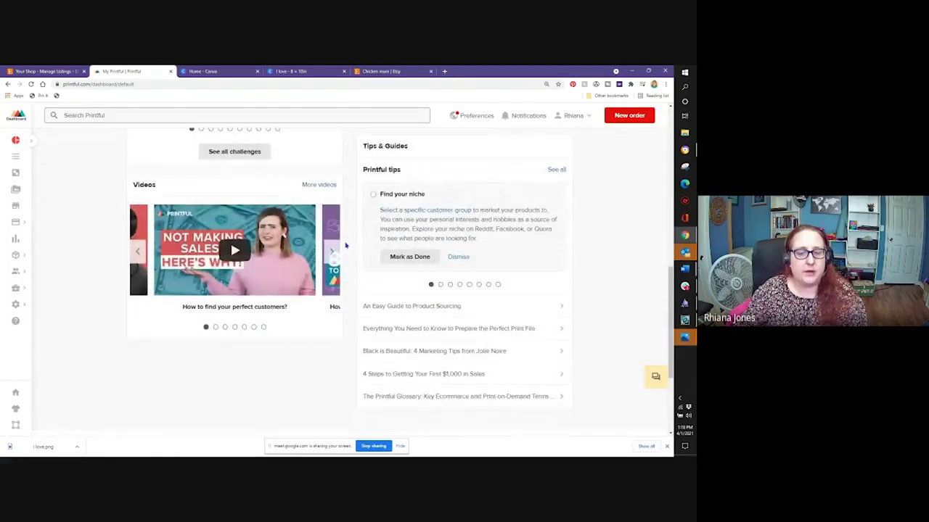
{"action": "scroll", "coordinate": [331, 287], "scroll_direction": "up", "scroll_amount": 10}
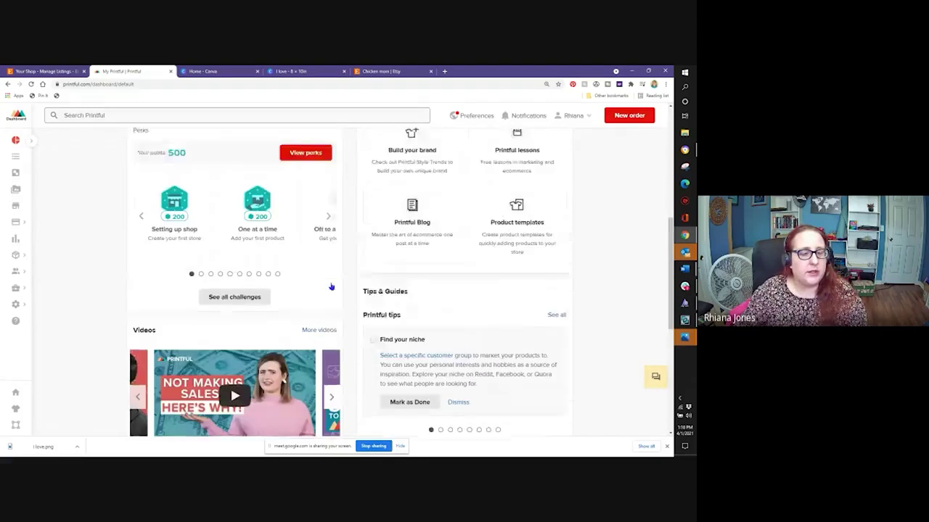
{"action": "scroll", "coordinate": [330, 287], "scroll_direction": "up", "scroll_amount": 1}
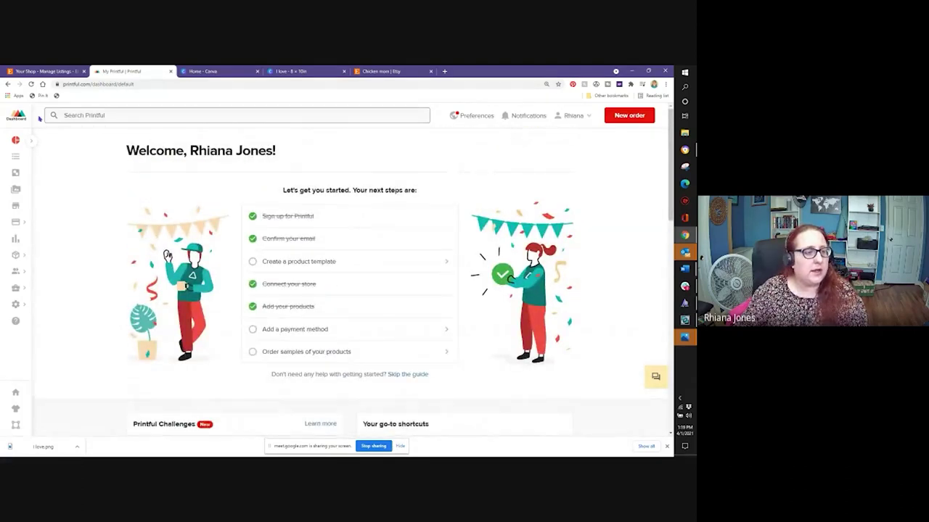
Open the Printful stores page, look over the ecommerce platform comparison and return to the stores
{"action": "left_click", "coordinate": [16, 208]}
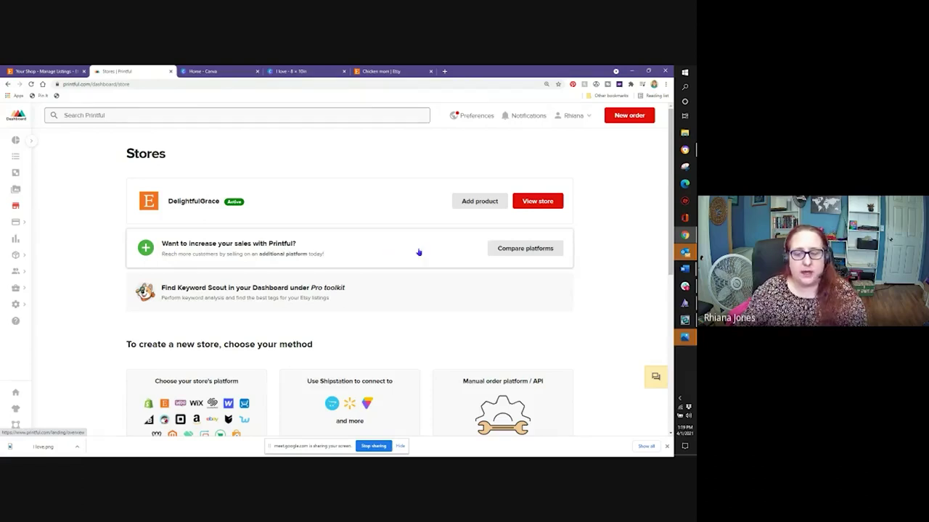
{"action": "left_click", "coordinate": [499, 249]}
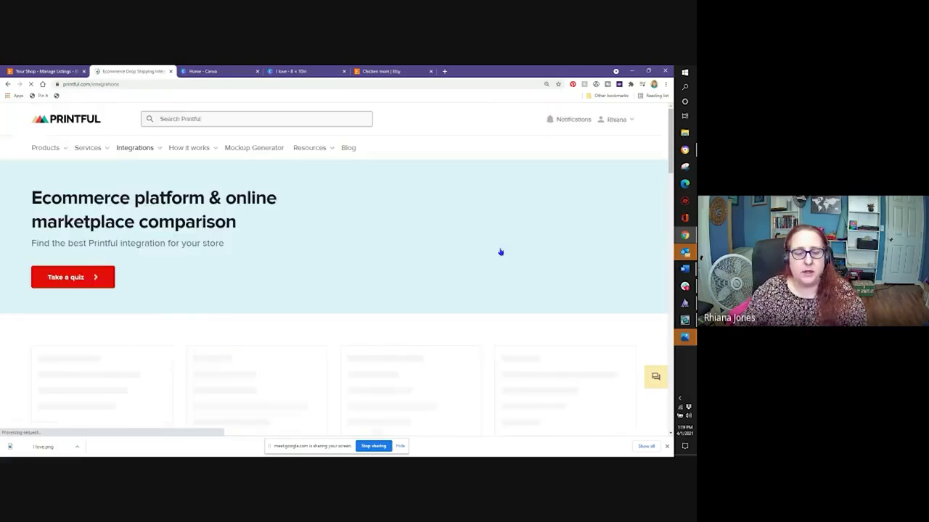
{"action": "scroll", "coordinate": [185, 280], "scroll_direction": "down", "scroll_amount": 2}
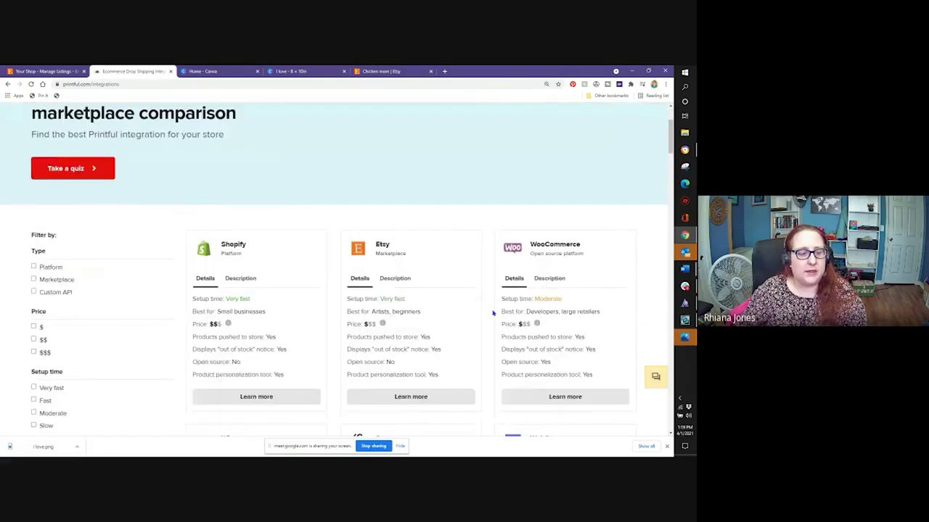
{"action": "left_click", "coordinate": [7, 85]}
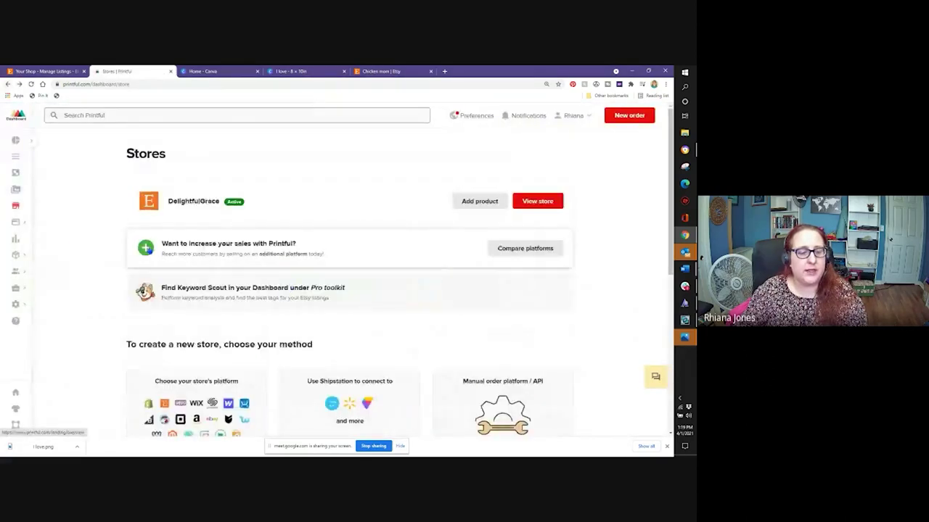
Review Printful's Etsy integration page with its store connection option and print-on-demand details, and return to the stores page
{"action": "left_click", "coordinate": [149, 249]}
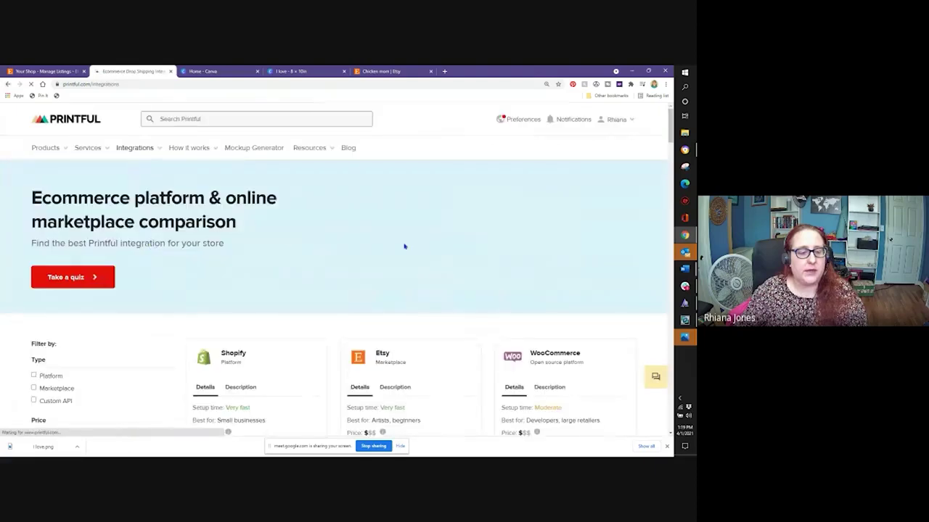
{"action": "scroll", "coordinate": [491, 216], "scroll_direction": "down", "scroll_amount": 2}
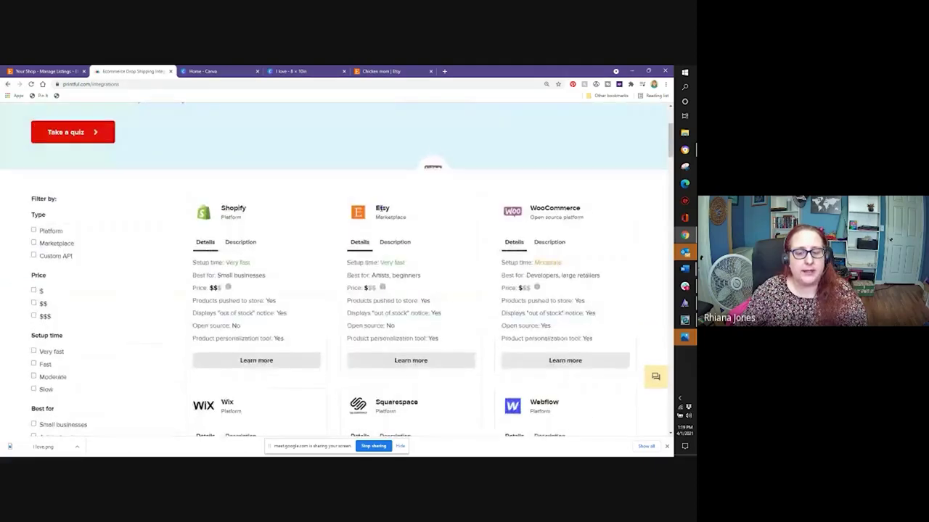
{"action": "left_click", "coordinate": [413, 360]}
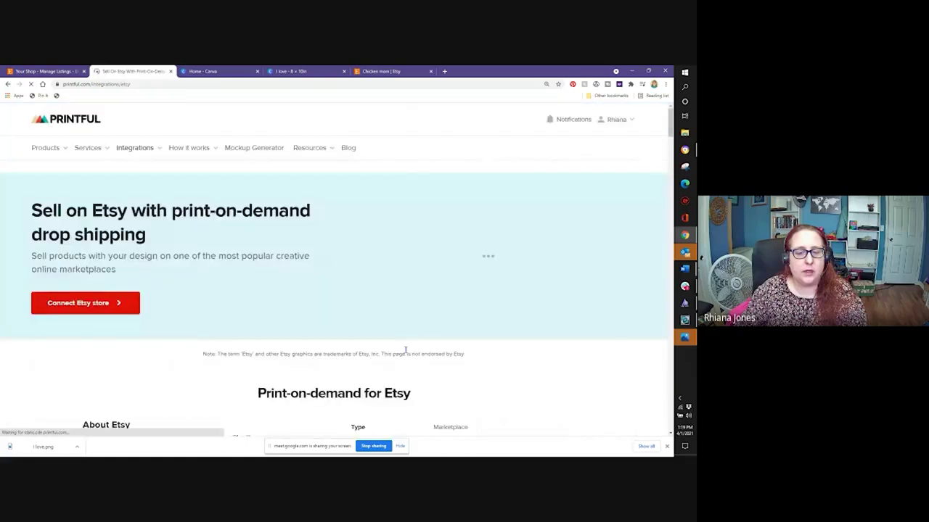
{"action": "scroll", "coordinate": [443, 348], "scroll_direction": "down", "scroll_amount": 1}
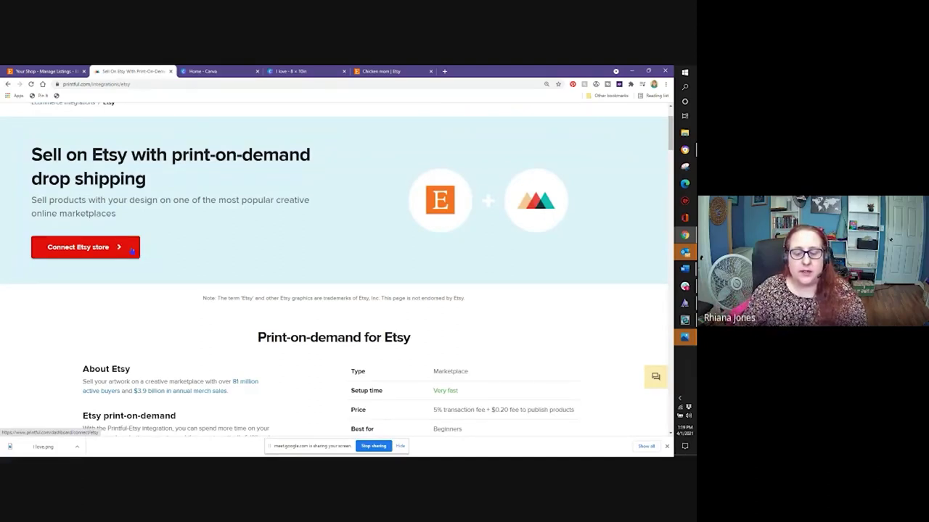
{"action": "scroll", "coordinate": [133, 249], "scroll_direction": "down", "scroll_amount": 2}
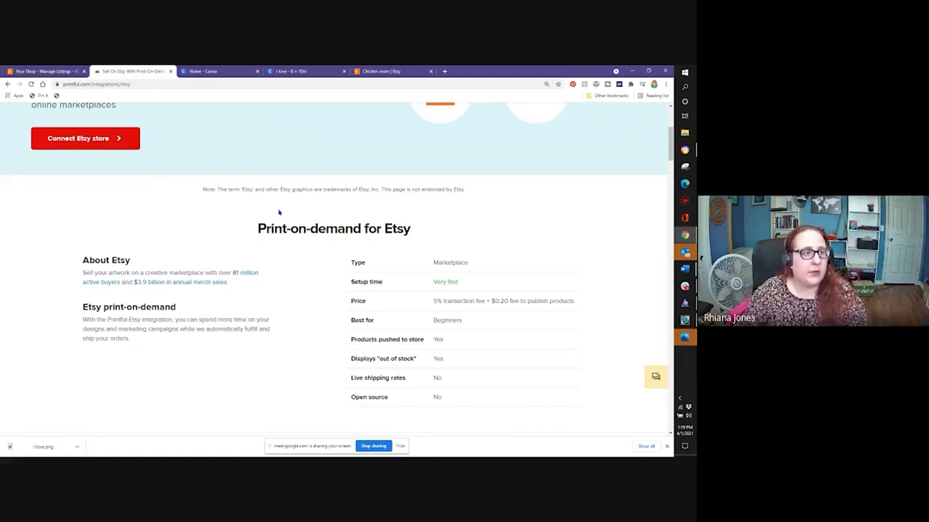
{"action": "left_click", "coordinate": [8, 83]}
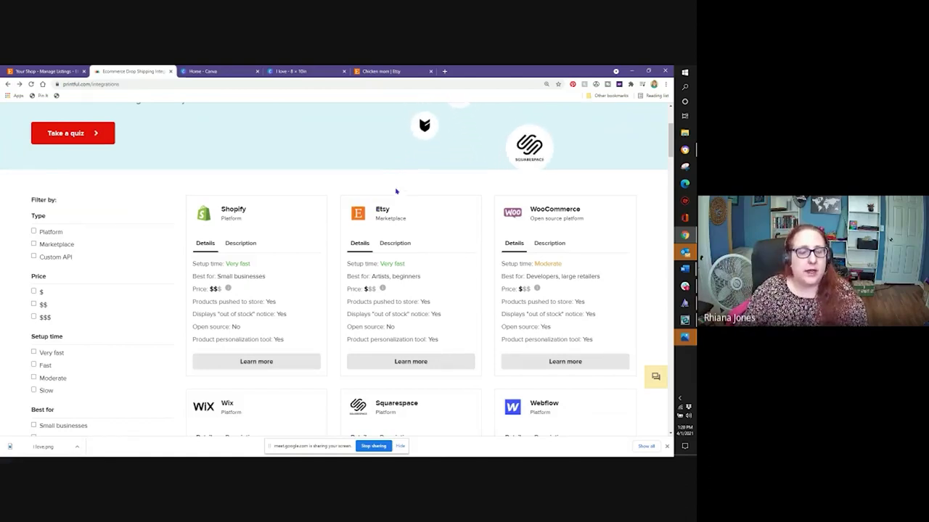
{"action": "scroll", "coordinate": [396, 191], "scroll_direction": "up", "scroll_amount": 3}
{"action": "left_click", "coordinate": [7, 85]}
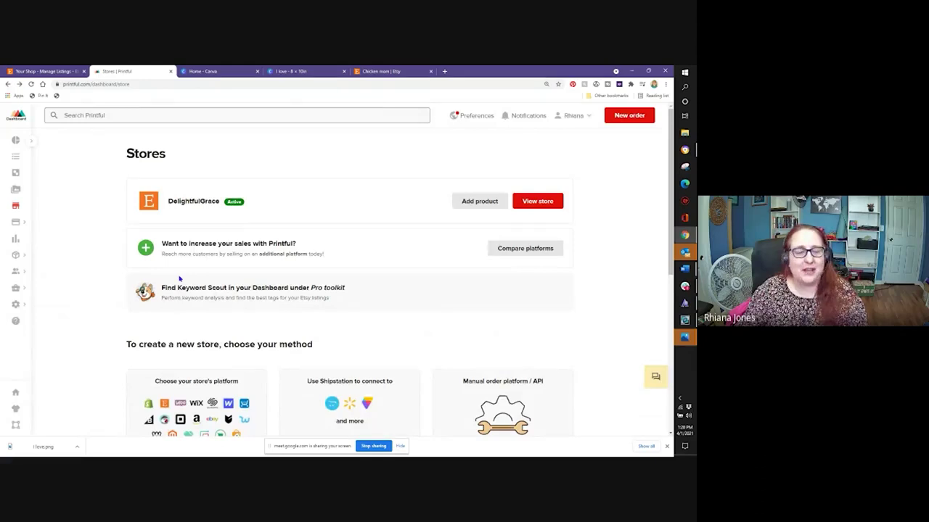
Start adding a product to the DelightfulGrace Etsy store and look over the new product categories
{"action": "mouse_move", "coordinate": [15, 272]}
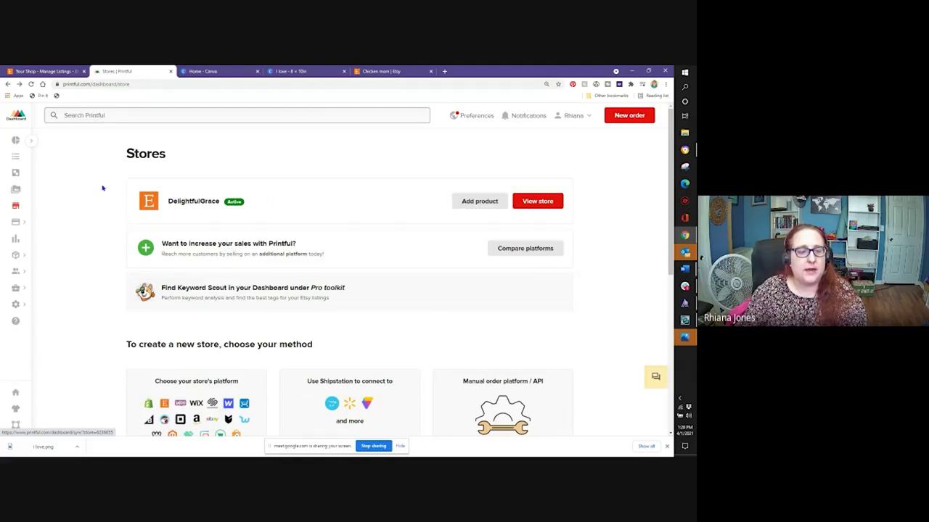
{"action": "left_click", "coordinate": [473, 202]}
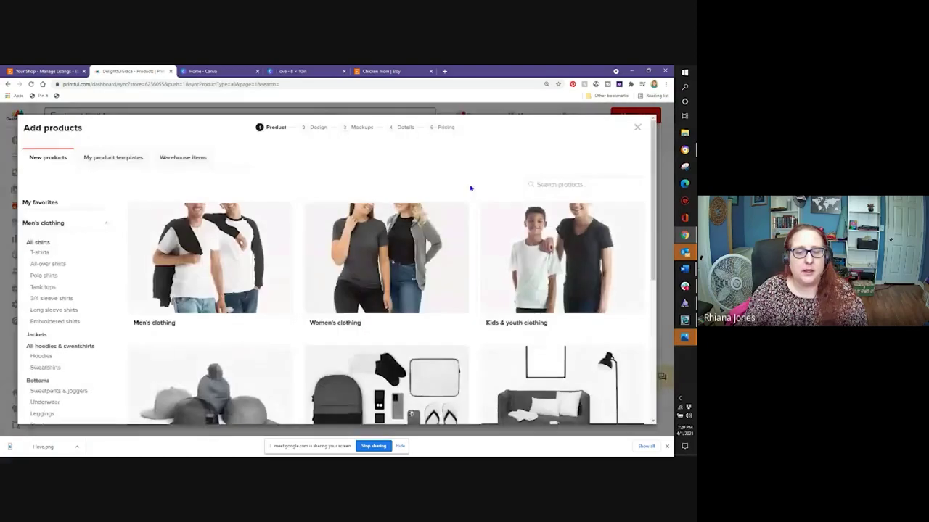
{"action": "scroll", "coordinate": [551, 289], "scroll_direction": "down", "scroll_amount": 3}
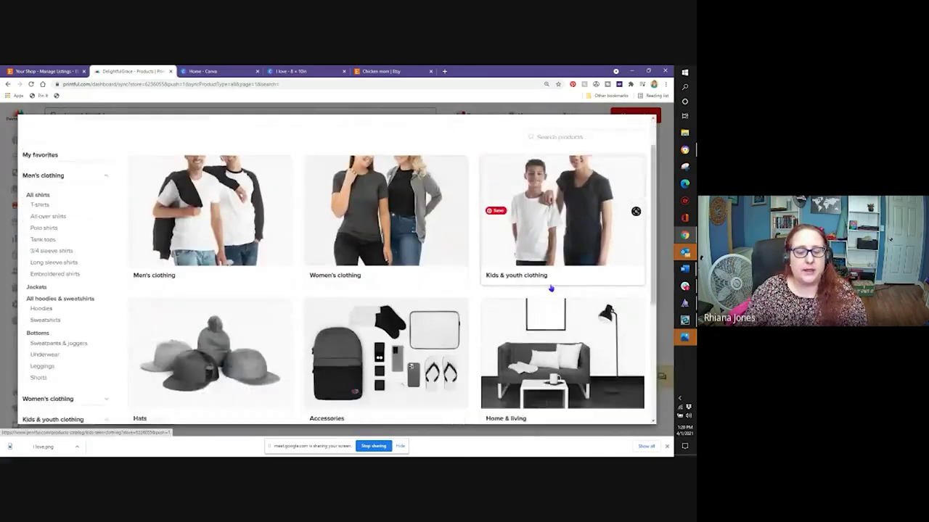
{"action": "scroll", "coordinate": [552, 289], "scroll_direction": "up", "scroll_amount": 3}
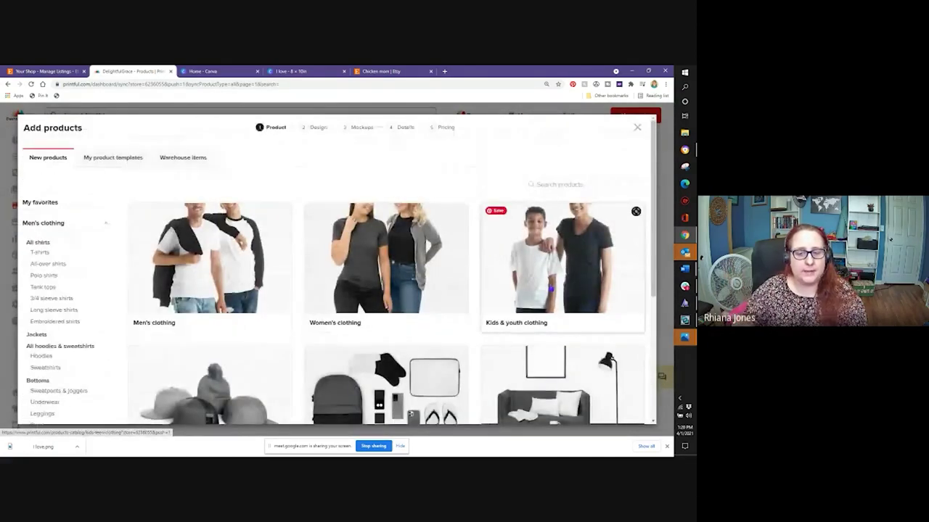
Browse the shirts in men's clothing and choose the Unisex Basic Softstyle T-Shirt | Gildan 64000
{"action": "left_click", "coordinate": [215, 269]}
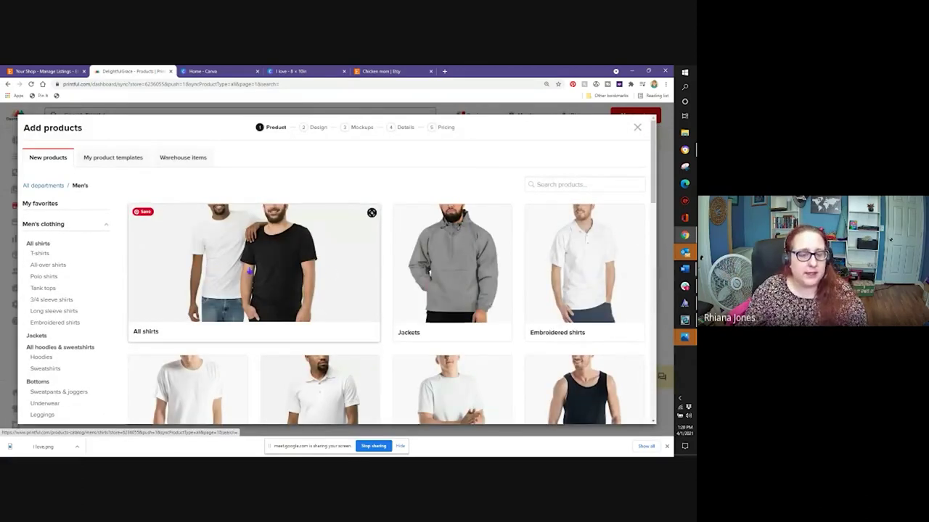
{"action": "left_click", "coordinate": [295, 257]}
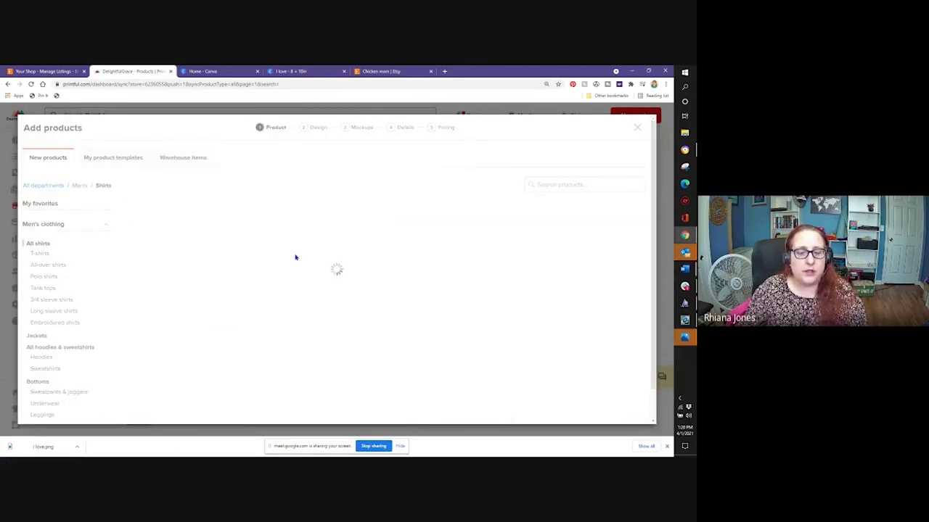
{"action": "scroll", "coordinate": [296, 257], "scroll_direction": "down", "scroll_amount": 3}
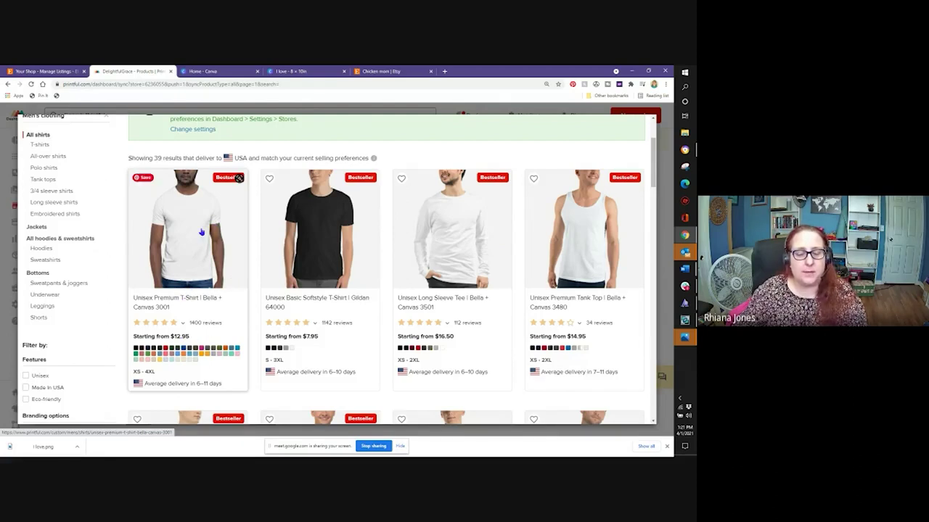
{"action": "left_click", "coordinate": [345, 241]}
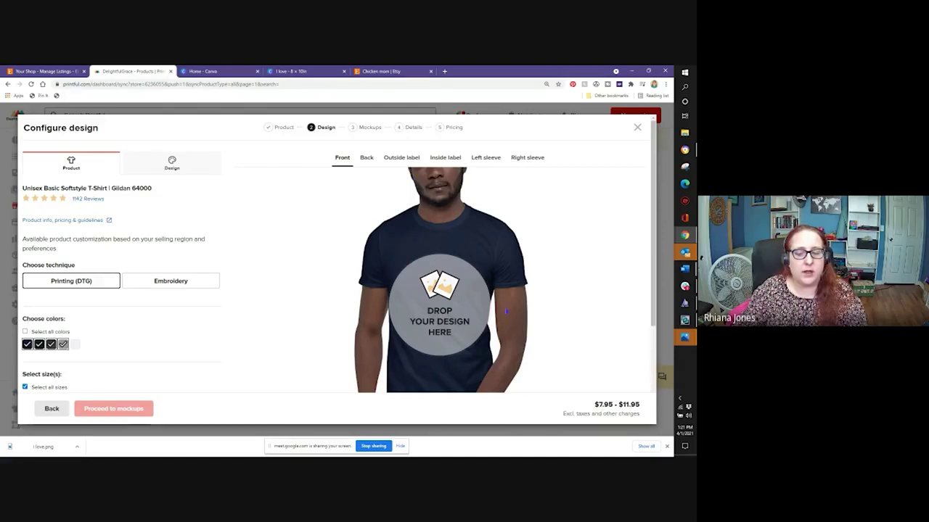
Review the t-shirt's model, color and size options, and remove Sport Grey from the selected colors
{"action": "scroll", "coordinate": [506, 312], "scroll_direction": "down", "scroll_amount": 1}
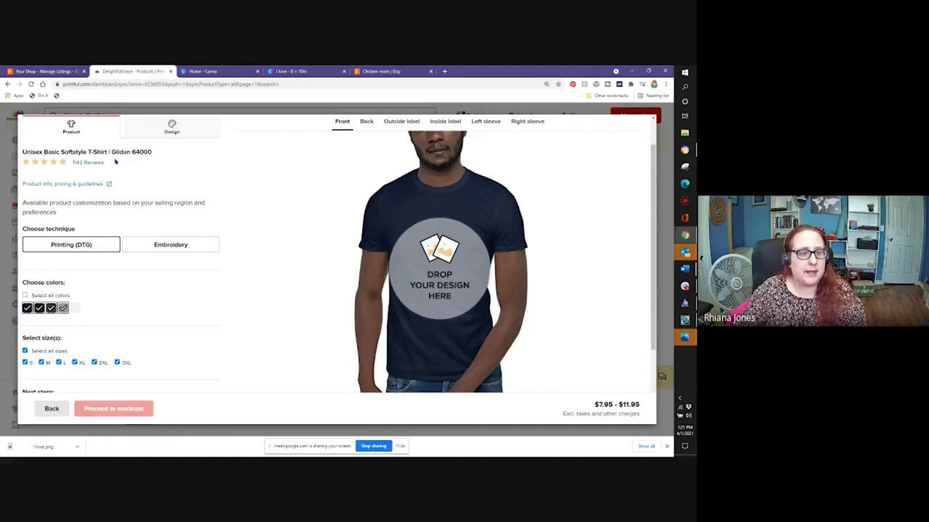
{"action": "left_click_drag", "start_coordinate": [111, 151], "coordinate": [152, 151]}
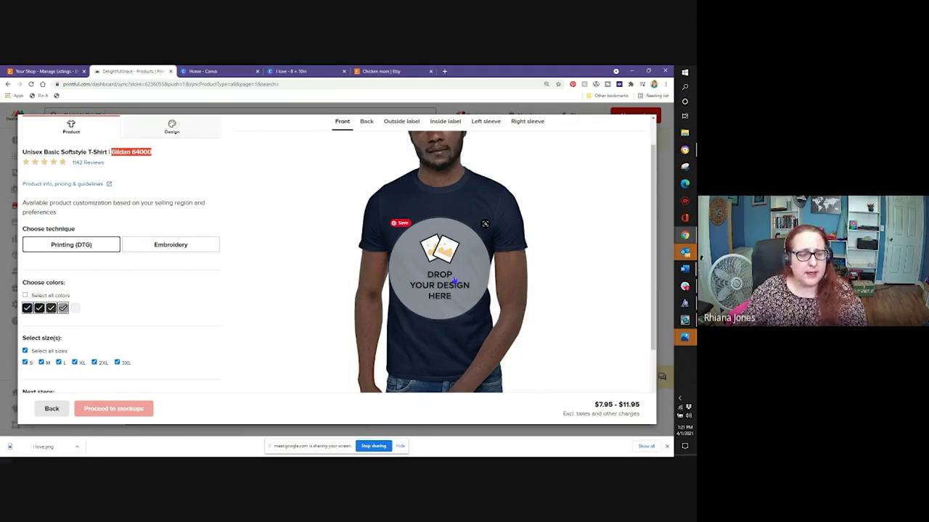
{"action": "scroll", "coordinate": [305, 259], "scroll_direction": "down", "scroll_amount": 1}
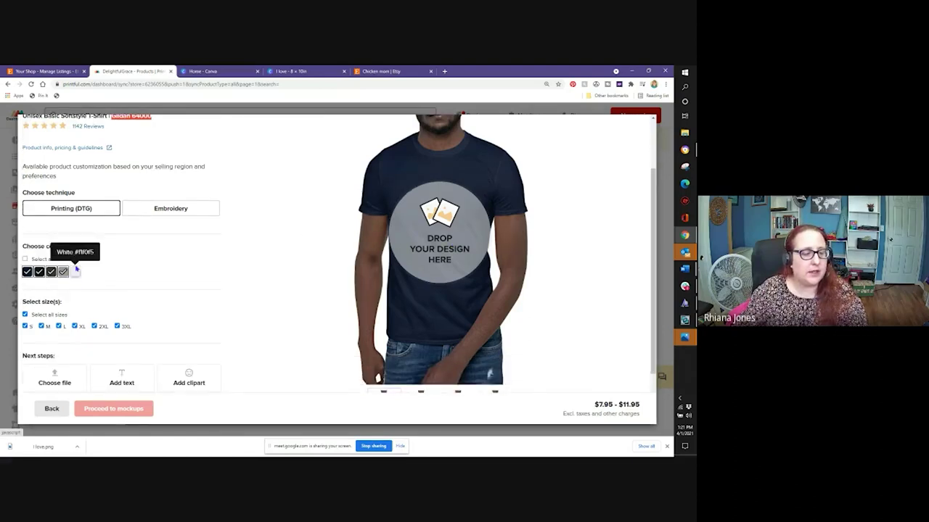
{"action": "left_click", "coordinate": [64, 272]}
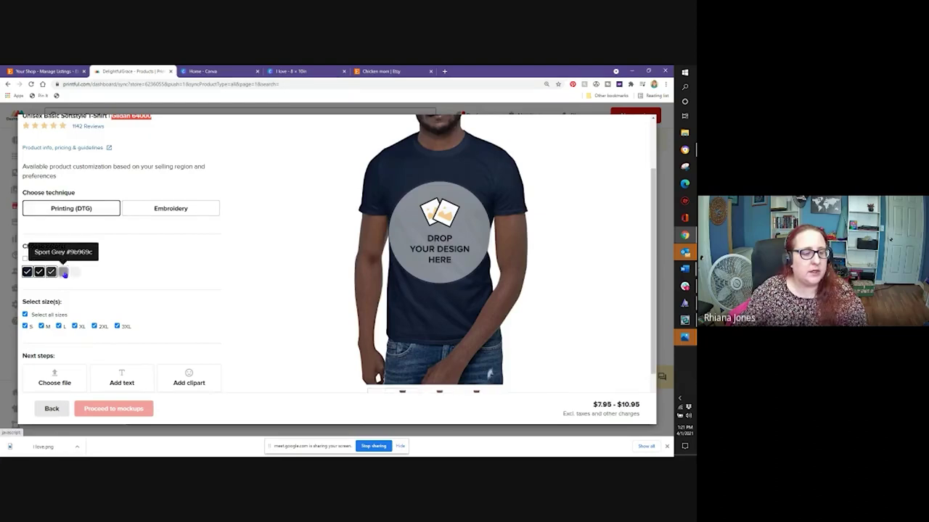
{"action": "scroll", "coordinate": [99, 269], "scroll_direction": "down", "scroll_amount": 2}
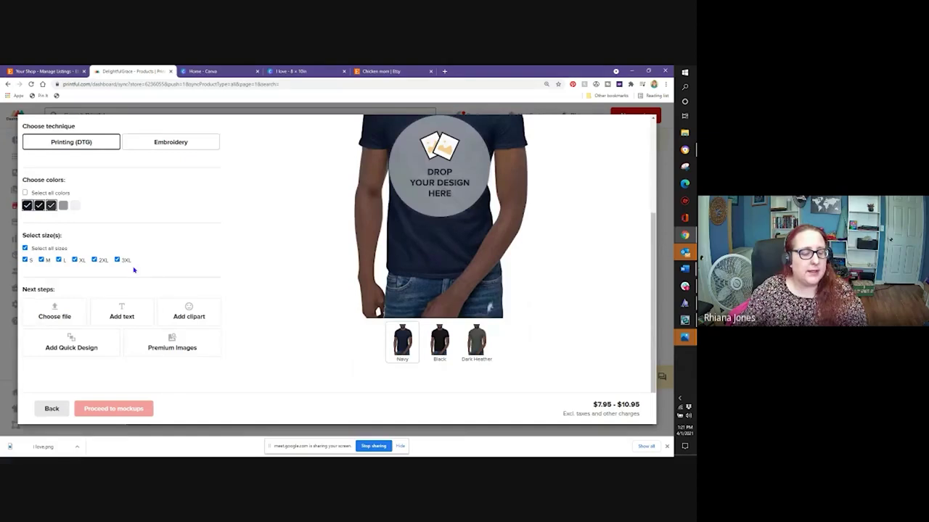
{"action": "scroll", "coordinate": [245, 305], "scroll_direction": "up", "scroll_amount": 3}
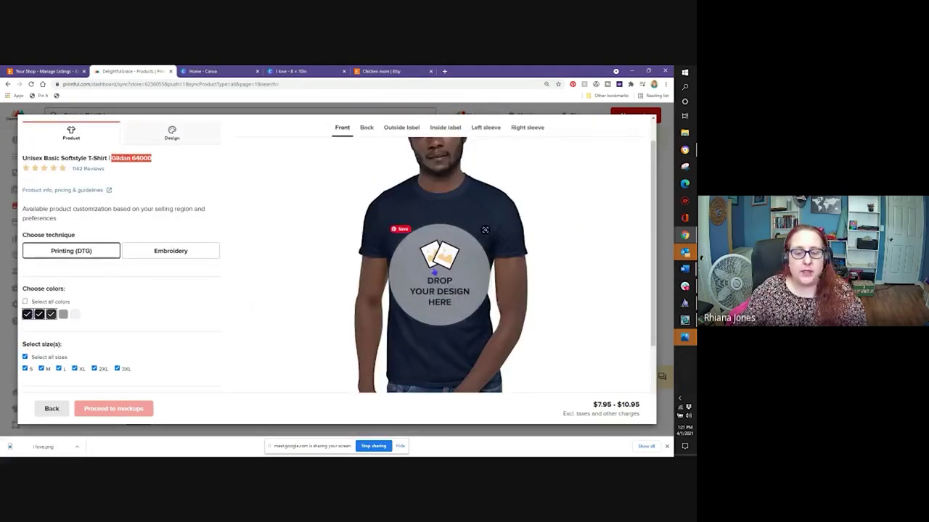
Upload the "I love" image from Downloads to the store's file library and place it on the shirt front
{"action": "left_click", "coordinate": [435, 267]}
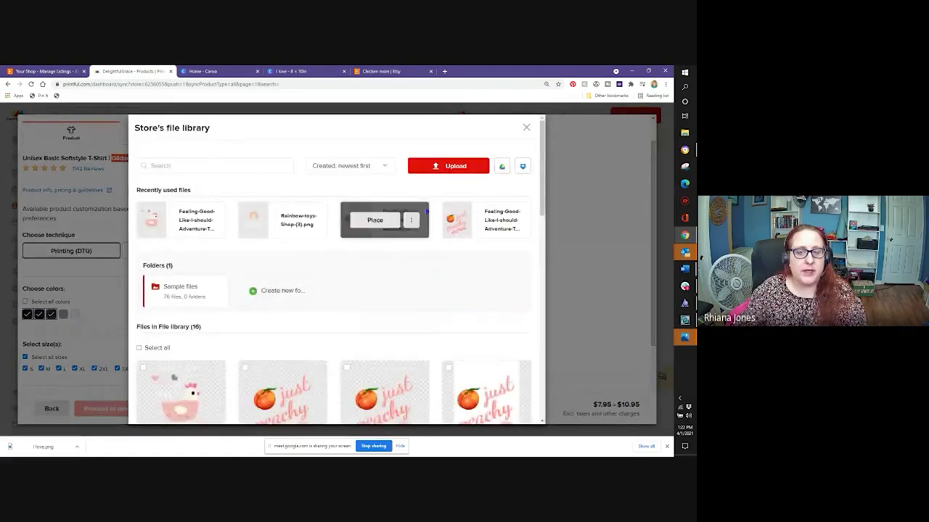
{"action": "left_click", "coordinate": [446, 169]}
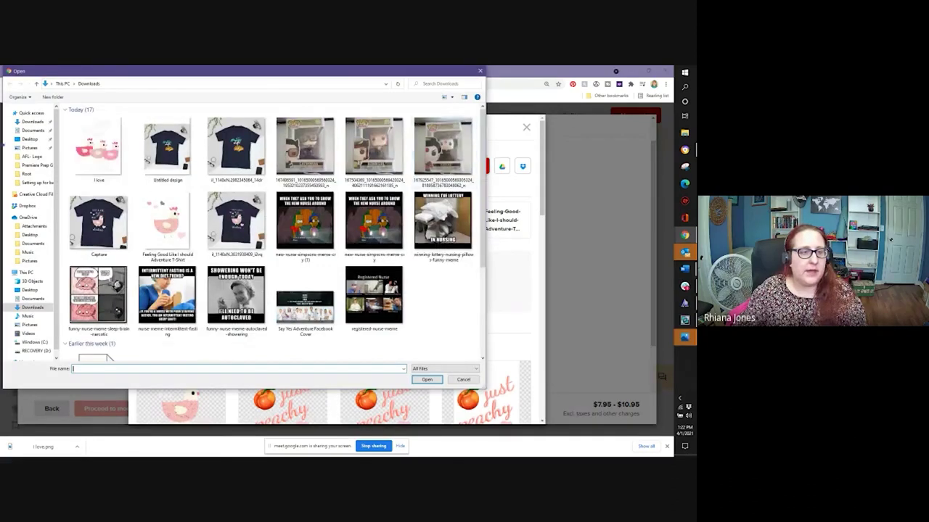
{"action": "double_click", "coordinate": [99, 148]}
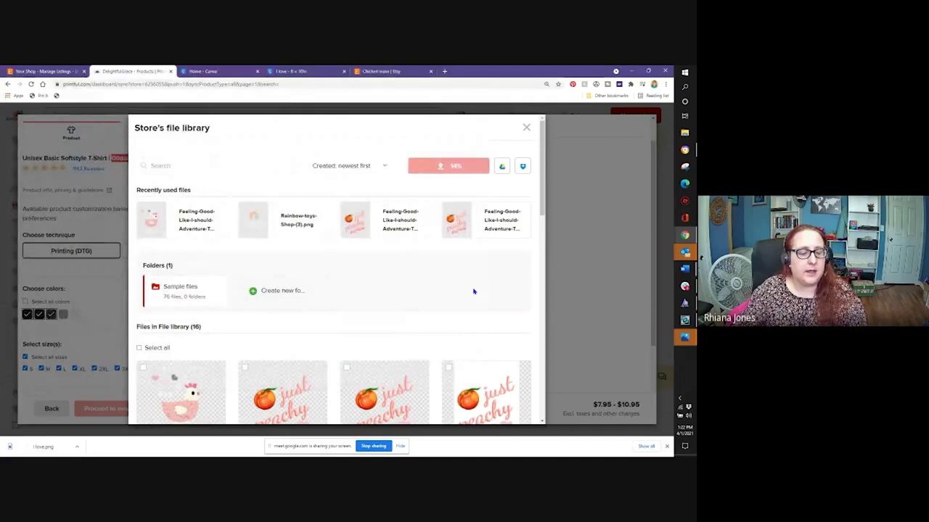
{"action": "scroll", "coordinate": [473, 290], "scroll_direction": "down", "scroll_amount": 2}
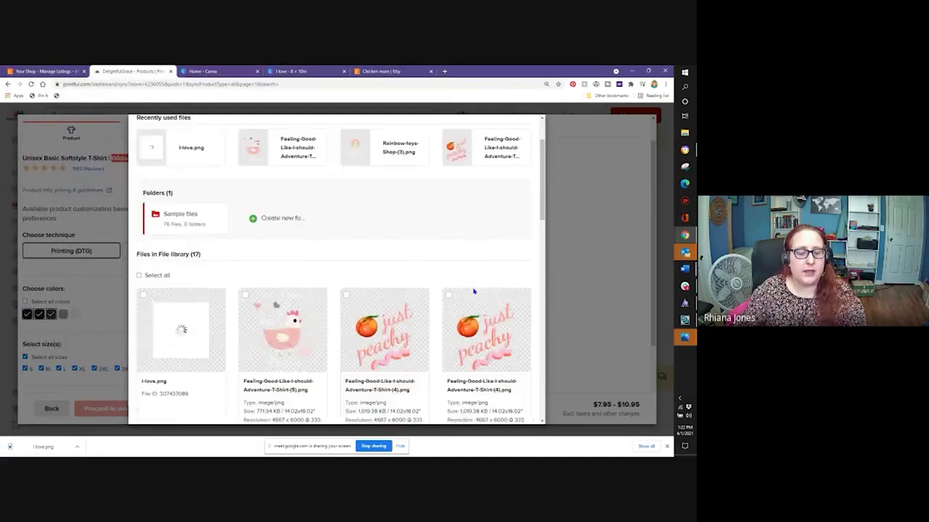
{"action": "scroll", "coordinate": [475, 289], "scroll_direction": "down", "scroll_amount": 1}
{"action": "mouse_move", "coordinate": [500, 305]}
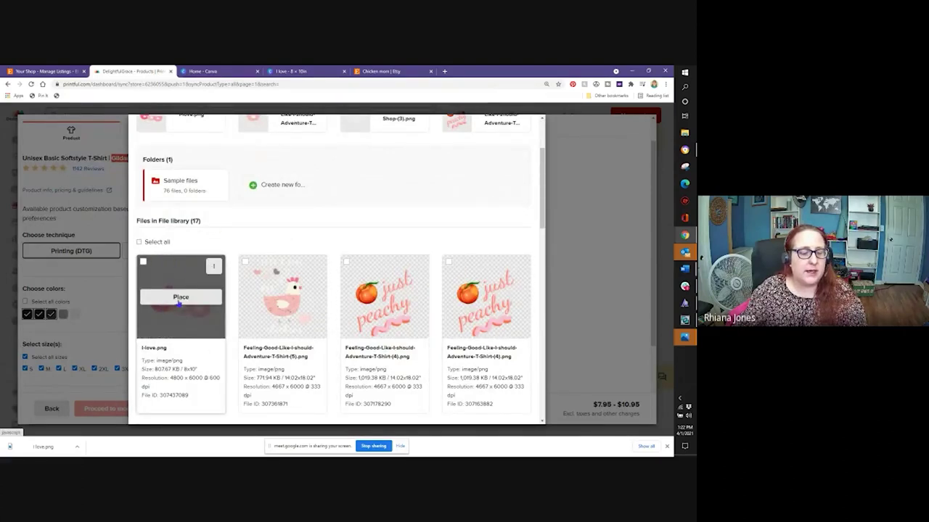
{"action": "left_click", "coordinate": [179, 303]}
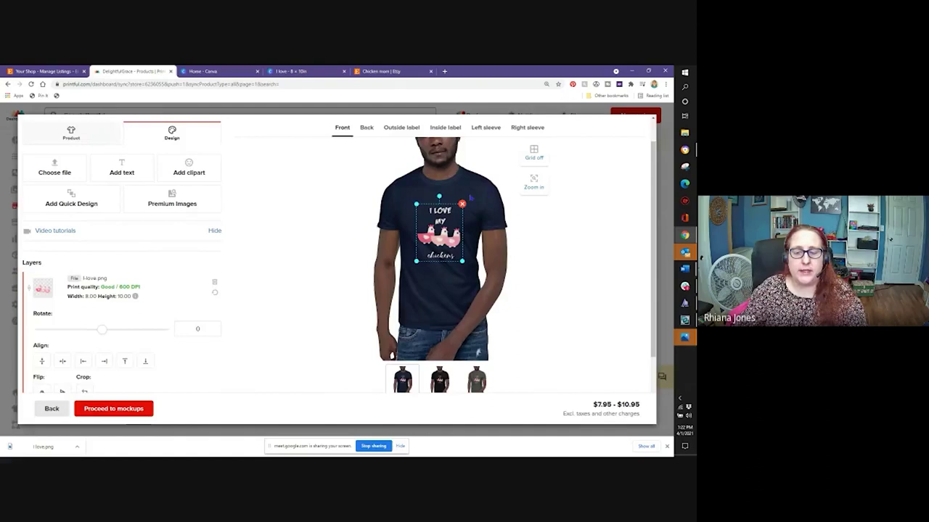
Enlarge the "I love my chickens" design to about 11.80 wide by 14.73 high and adjust its position on the shirt
{"action": "left_click", "coordinate": [348, 256]}
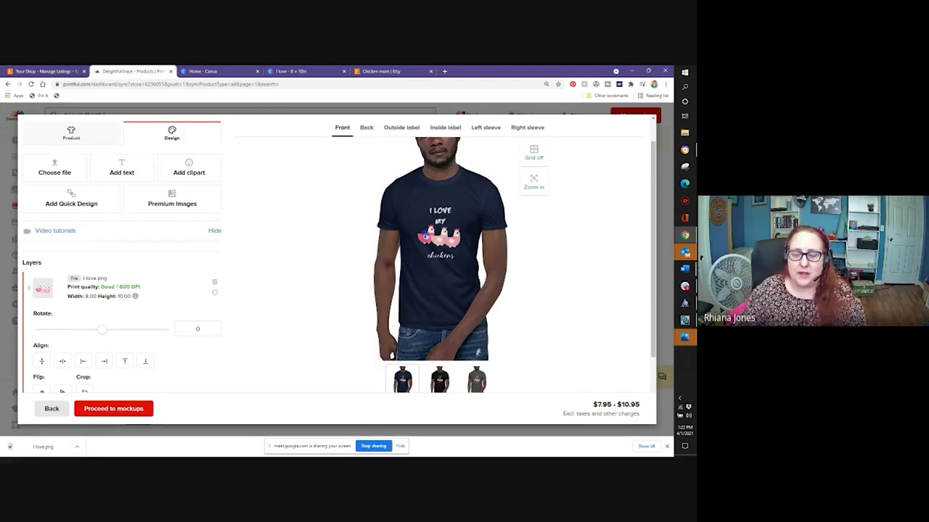
{"action": "left_click", "coordinate": [436, 241]}
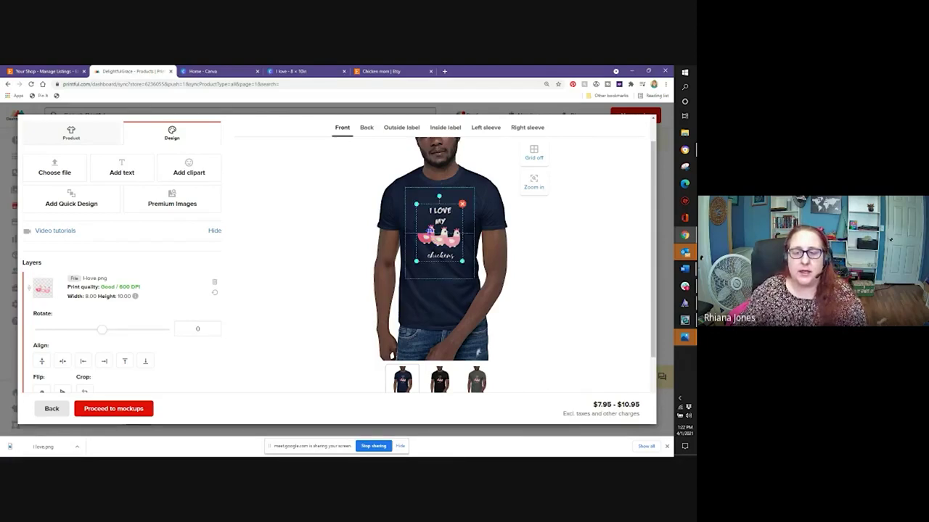
{"action": "left_click_drag", "start_coordinate": [415, 204], "coordinate": [406, 190]}
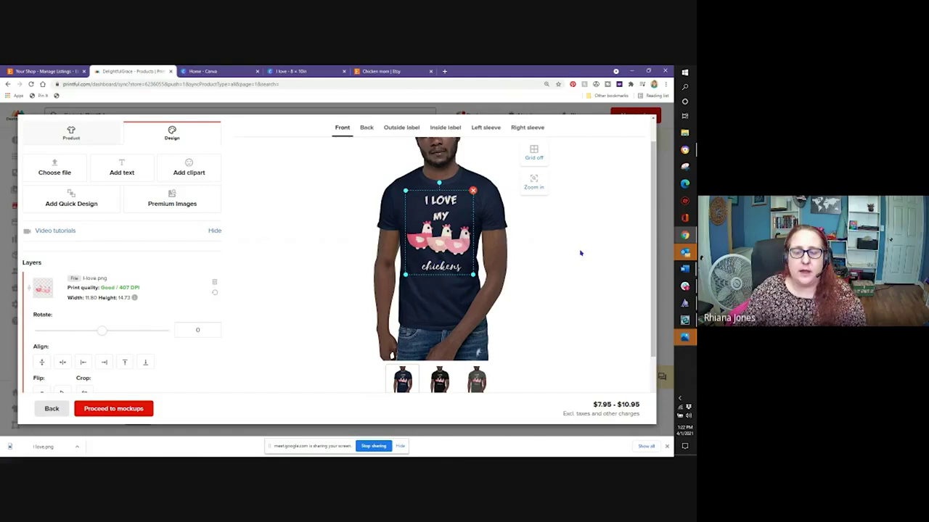
{"action": "left_click_drag", "start_coordinate": [447, 241], "coordinate": [431, 244]}
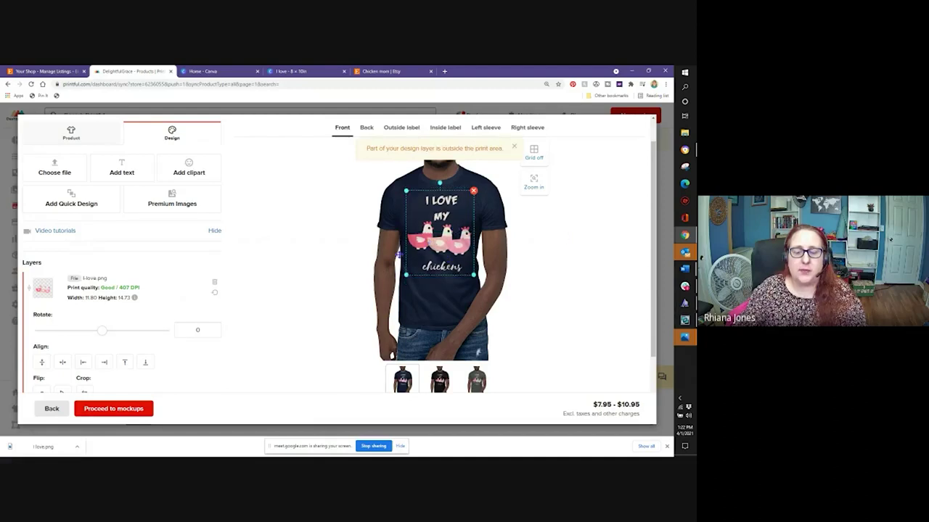
Crop the chickens design layer to about 11.73 wide by 14.29 high and apply the crop
{"action": "scroll", "coordinate": [110, 299], "scroll_direction": "down", "scroll_amount": 2}
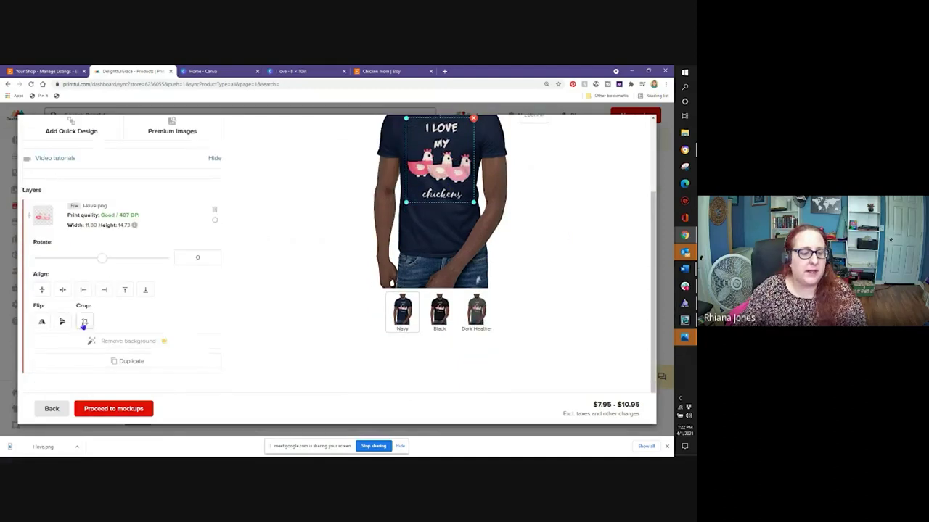
{"action": "left_click", "coordinate": [86, 323]}
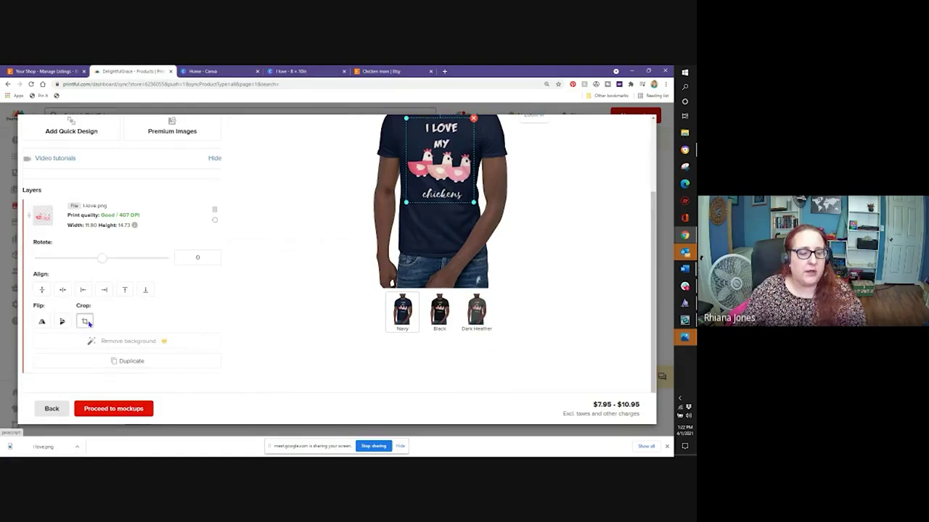
{"action": "scroll", "coordinate": [345, 319], "scroll_direction": "up", "scroll_amount": 1}
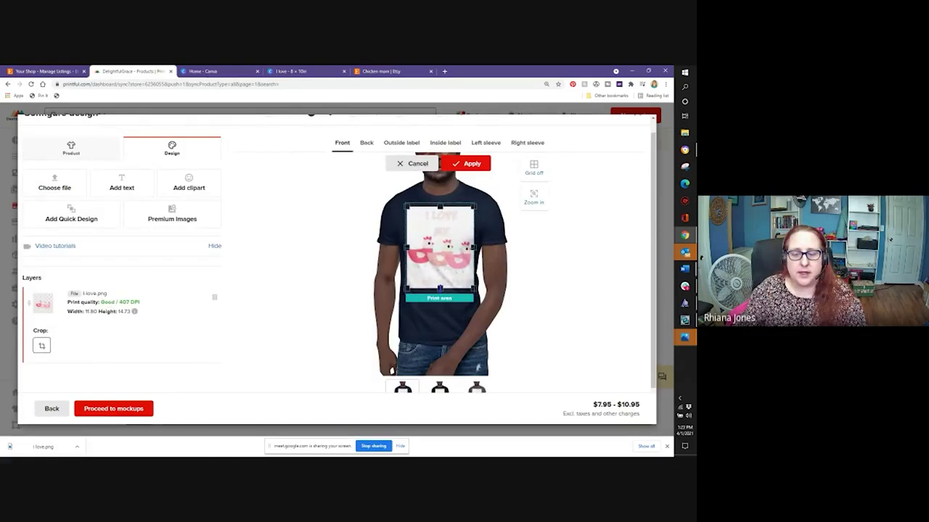
{"action": "left_click", "coordinate": [463, 167]}
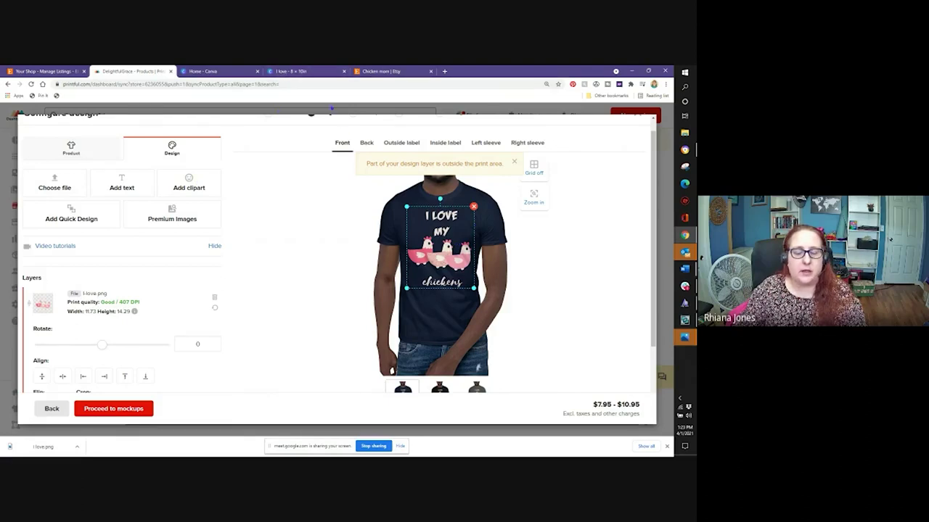
Switch to the Canva design and replace the word "chickens" with "ladies"
{"action": "left_click", "coordinate": [295, 71]}
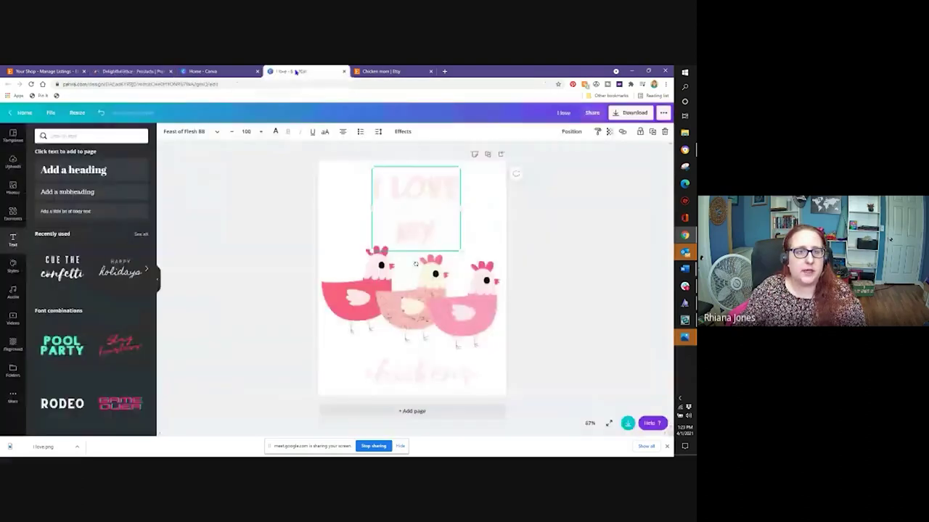
{"action": "left_click", "coordinate": [427, 373]}
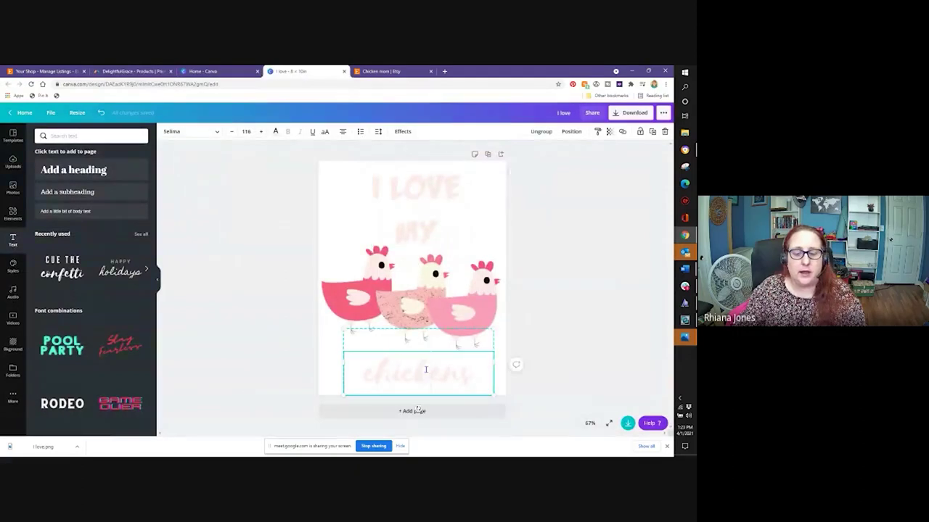
{"action": "left_click_drag", "start_coordinate": [358, 376], "coordinate": [497, 376]}
{"action": "type", "text": "Ladies"}
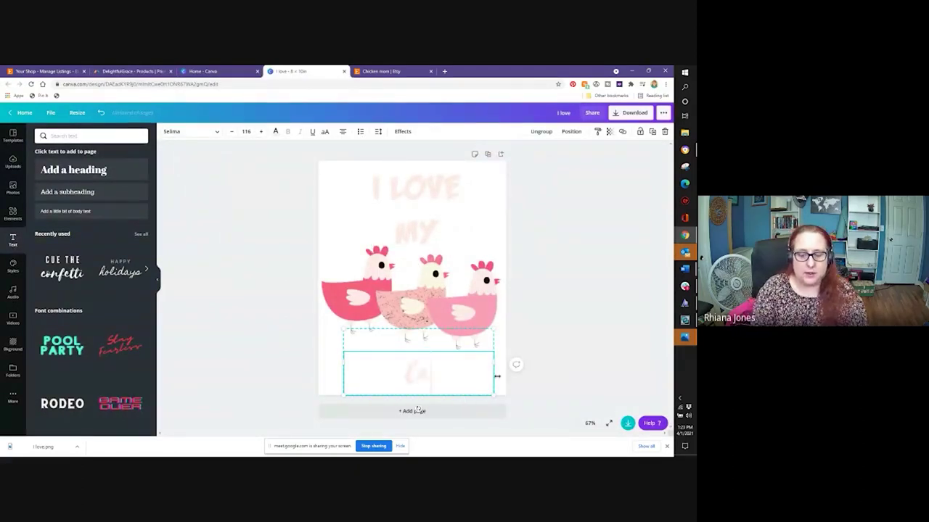
{"action": "left_click", "coordinate": [560, 313]}
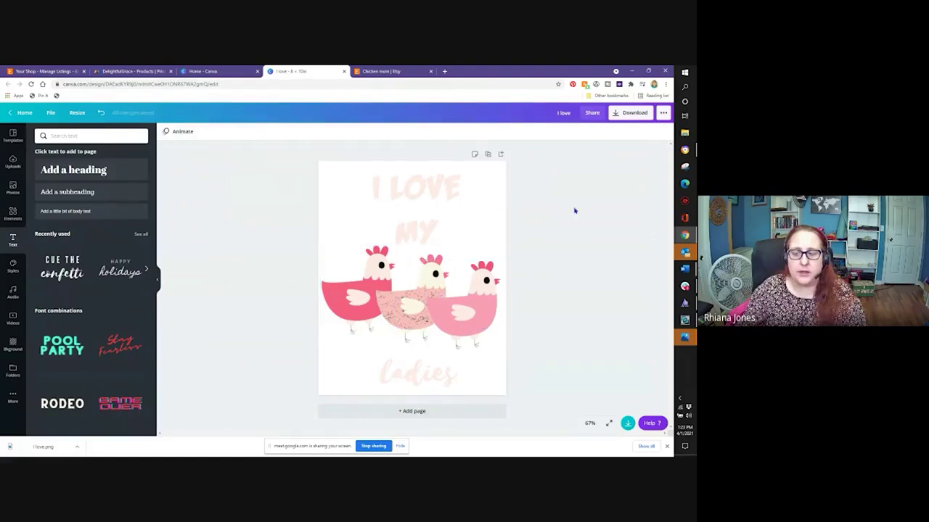
Download the "ladies" design as a PNG at the maximum size with a transparent background
{"action": "left_click", "coordinate": [623, 114]}
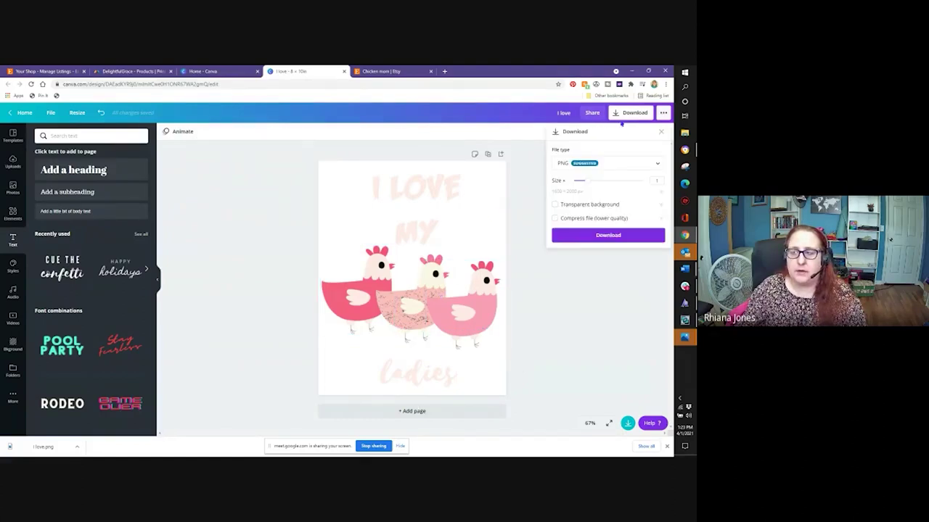
{"action": "left_click_drag", "start_coordinate": [600, 183], "coordinate": [657, 183]}
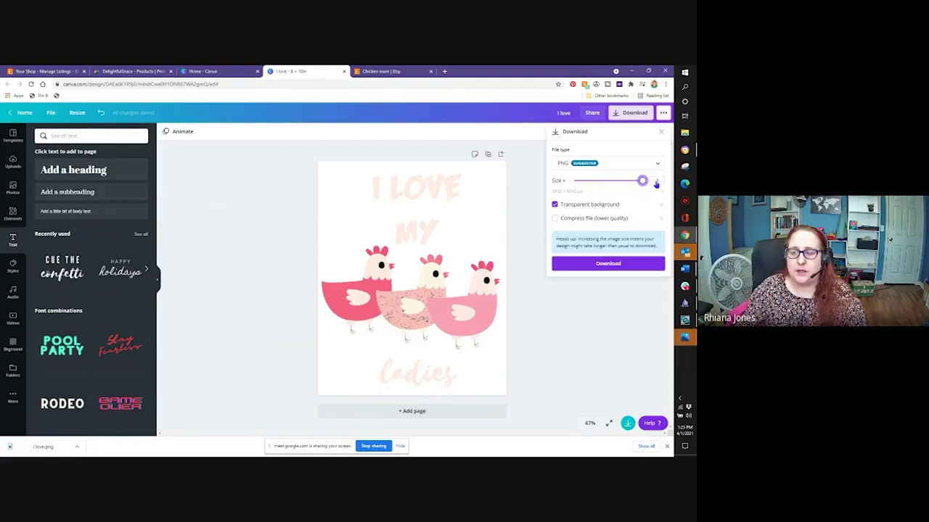
{"action": "left_click", "coordinate": [608, 263]}
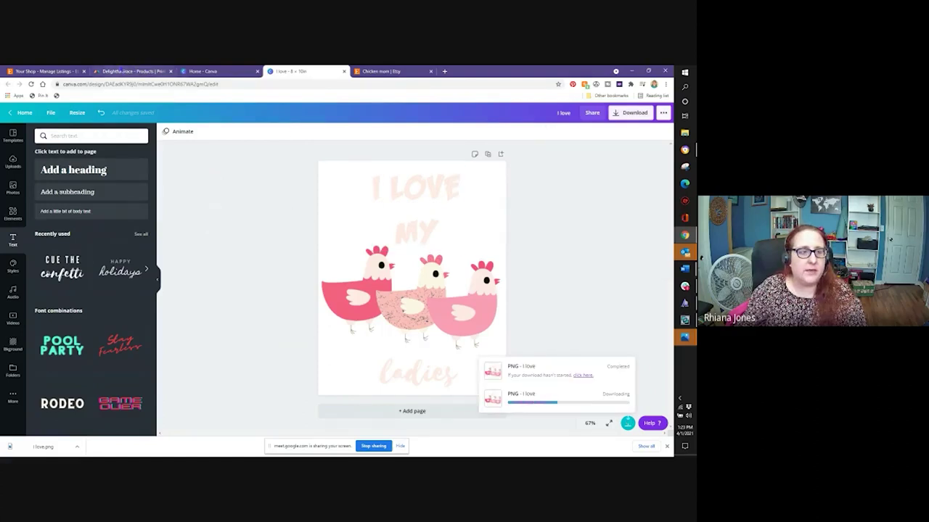
Switch to Printful and replace the "chickens" design on the shirt front with the newly uploaded file "I love (1)"
{"action": "left_click", "coordinate": [121, 71]}
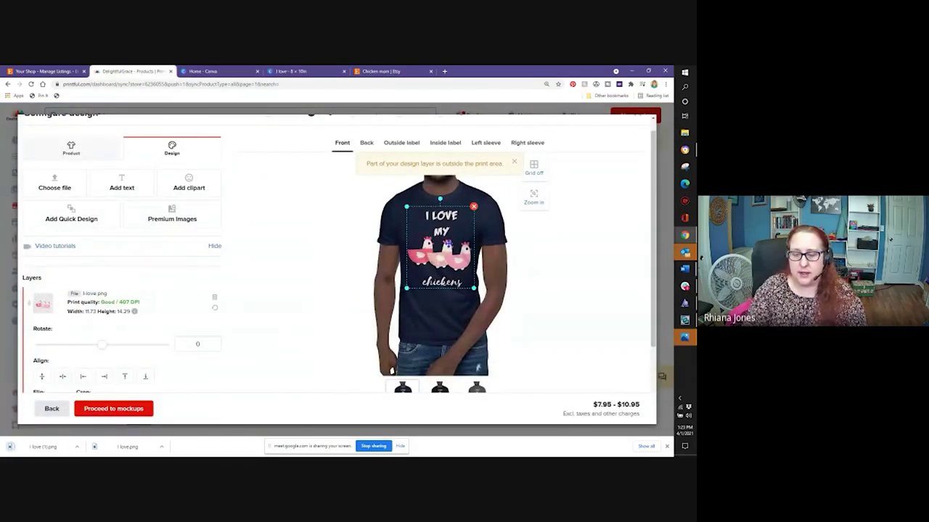
{"action": "key", "text": "Delete"}
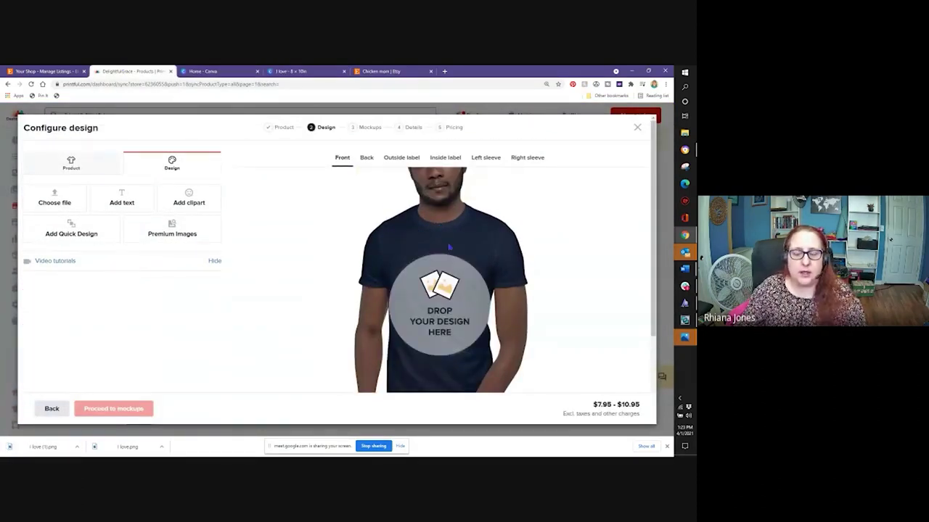
{"action": "scroll", "coordinate": [449, 247], "scroll_direction": "down", "scroll_amount": 1}
{"action": "left_click", "coordinate": [444, 257]}
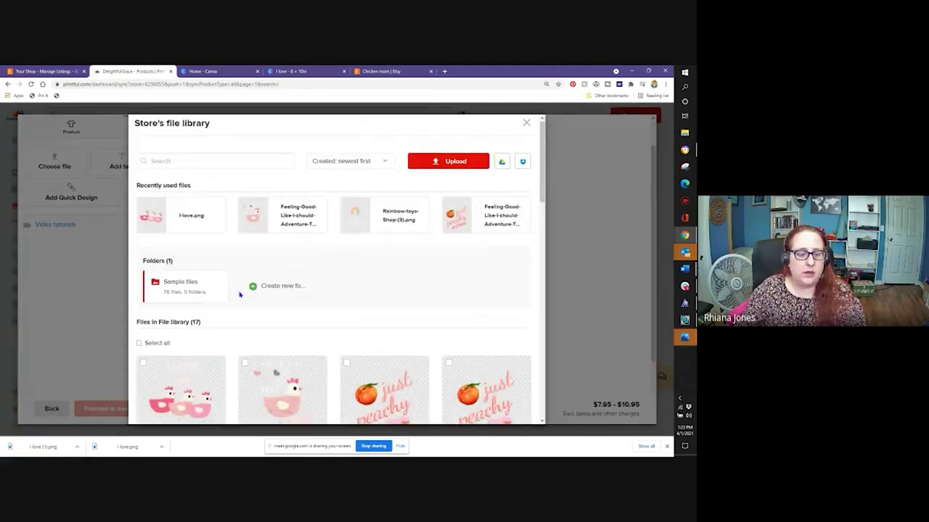
{"action": "scroll", "coordinate": [403, 213], "scroll_direction": "down", "scroll_amount": 1}
{"action": "scroll", "coordinate": [403, 214], "scroll_direction": "up", "scroll_amount": 2}
{"action": "left_click", "coordinate": [449, 166]}
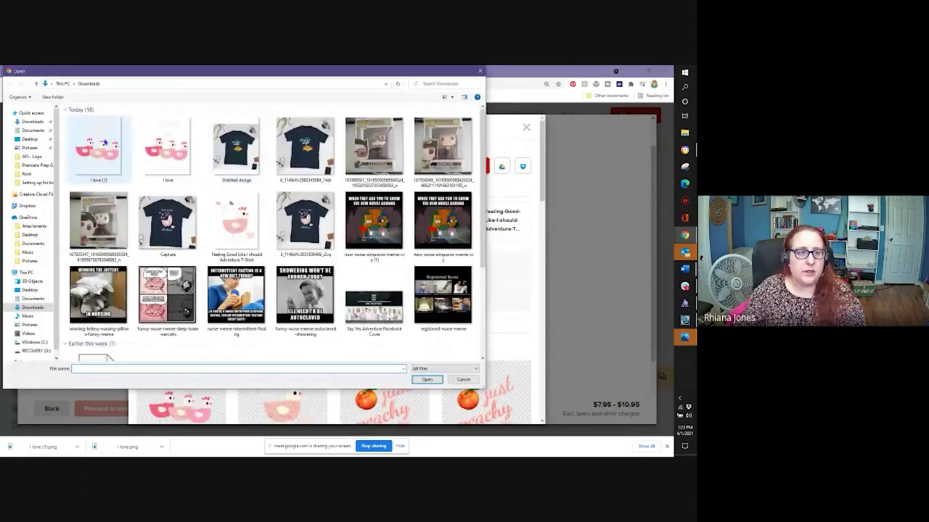
{"action": "double_click", "coordinate": [105, 142]}
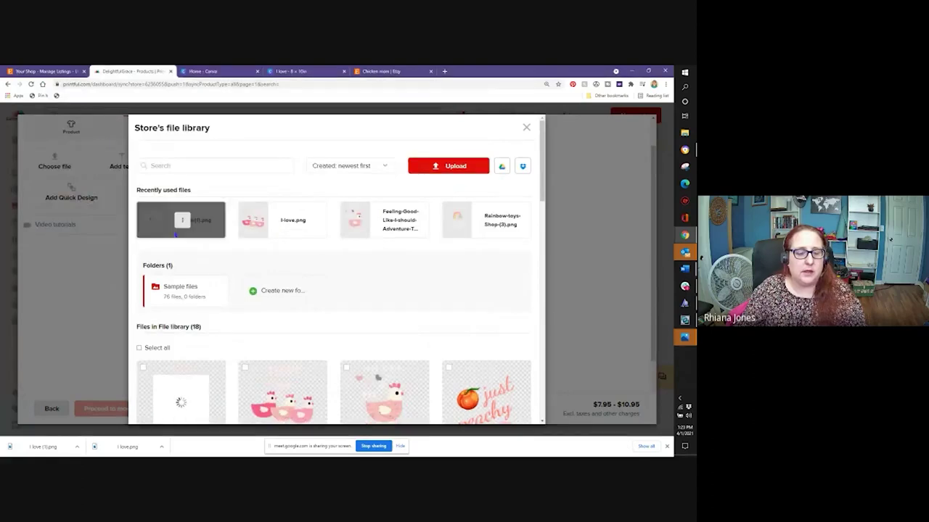
{"action": "scroll", "coordinate": [175, 234], "scroll_direction": "down", "scroll_amount": 3}
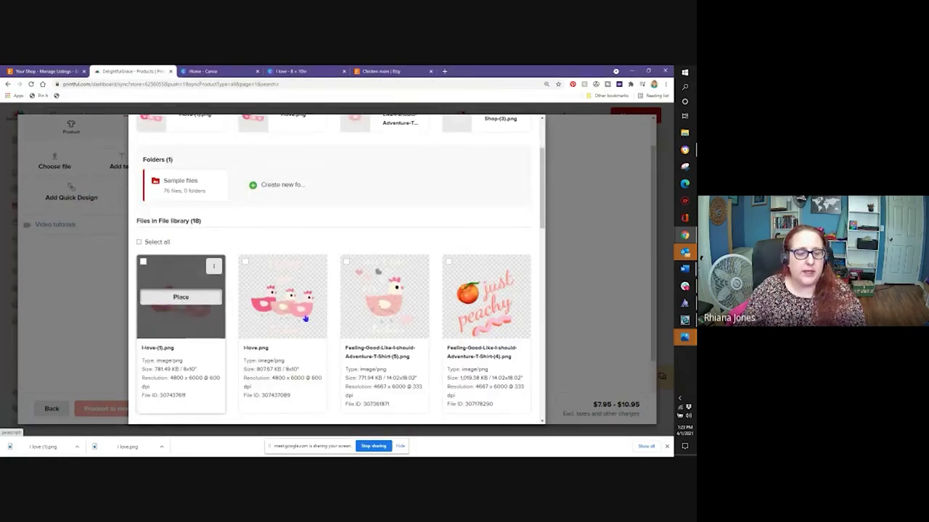
{"action": "left_click", "coordinate": [180, 296]}
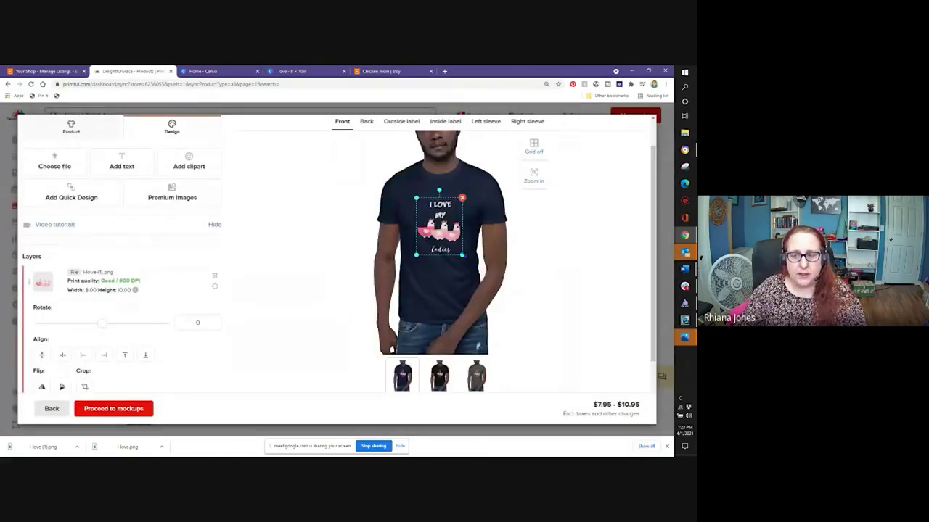
Enlarge the "ladies" design to about 12.41 by 15.48 and crop it to about 12.42 wide by 15.01 high
{"action": "left_click_drag", "start_coordinate": [462, 255], "coordinate": [475, 270]}
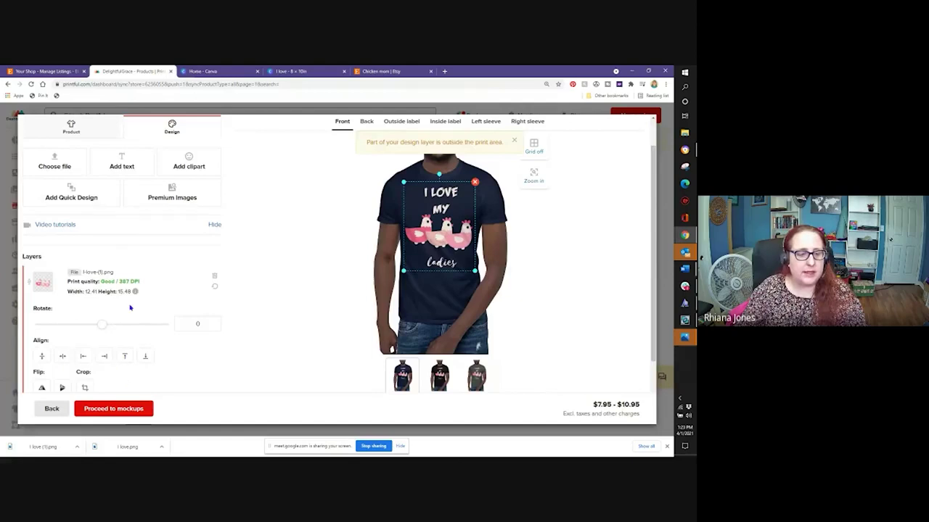
{"action": "scroll", "coordinate": [131, 309], "scroll_direction": "down", "scroll_amount": 1}
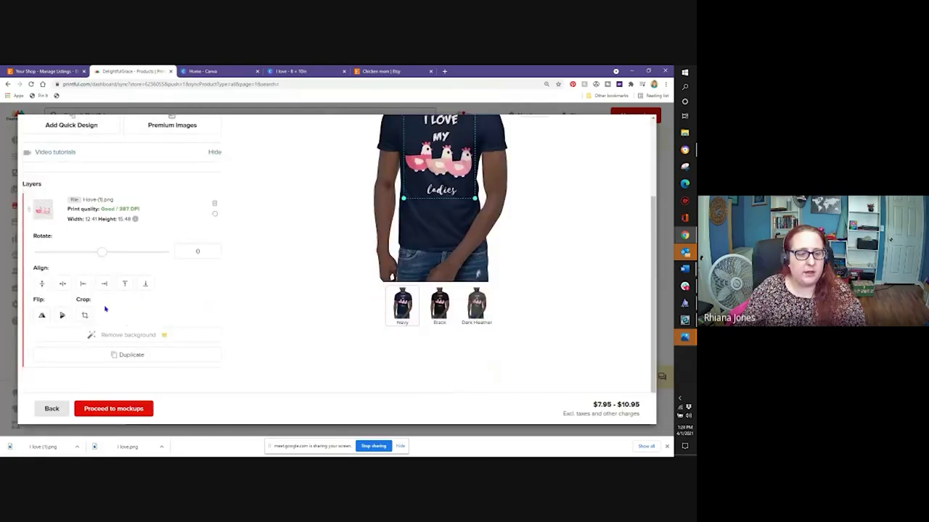
{"action": "left_click", "coordinate": [85, 315]}
{"action": "left_click_drag", "start_coordinate": [403, 218], "coordinate": [406, 222]}
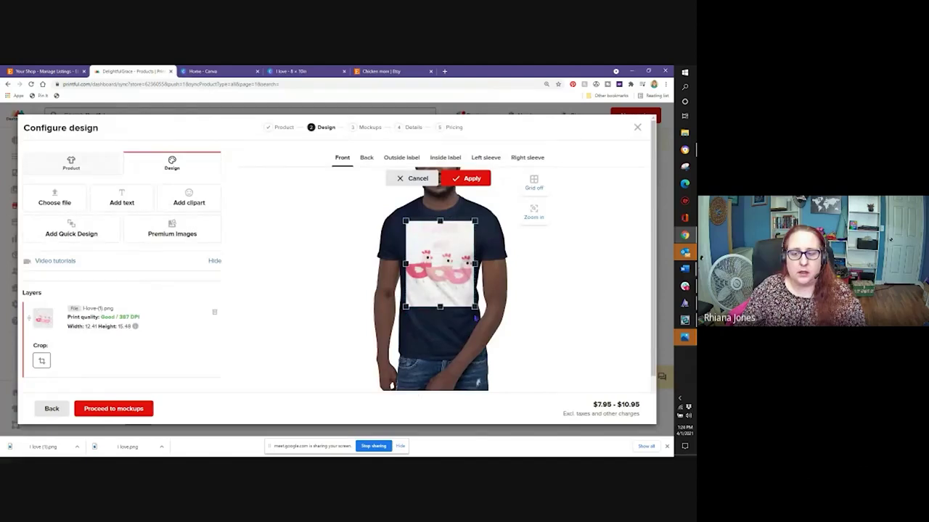
{"action": "left_click_drag", "start_coordinate": [405, 268], "coordinate": [403, 264]}
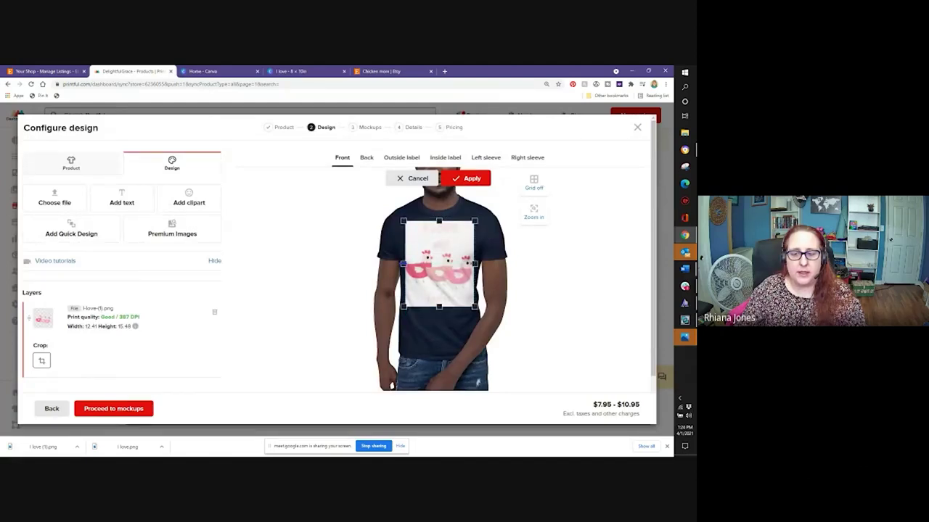
{"action": "left_click", "coordinate": [352, 283]}
{"action": "left_click", "coordinate": [469, 250]}
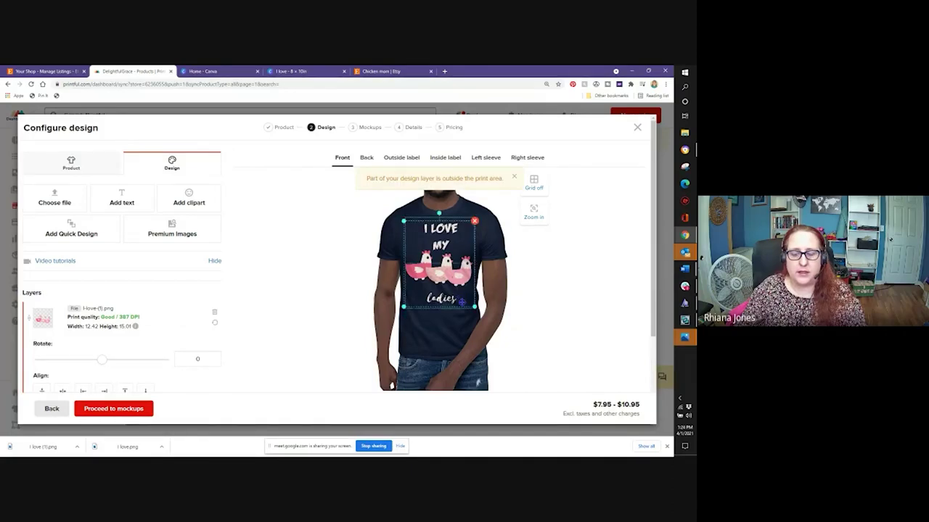
Reposition the "ladies" design, shrink it to about 11.72 wide by 14.16 high and proceed to the mockups
{"action": "left_click_drag", "start_coordinate": [427, 272], "coordinate": [432, 271]}
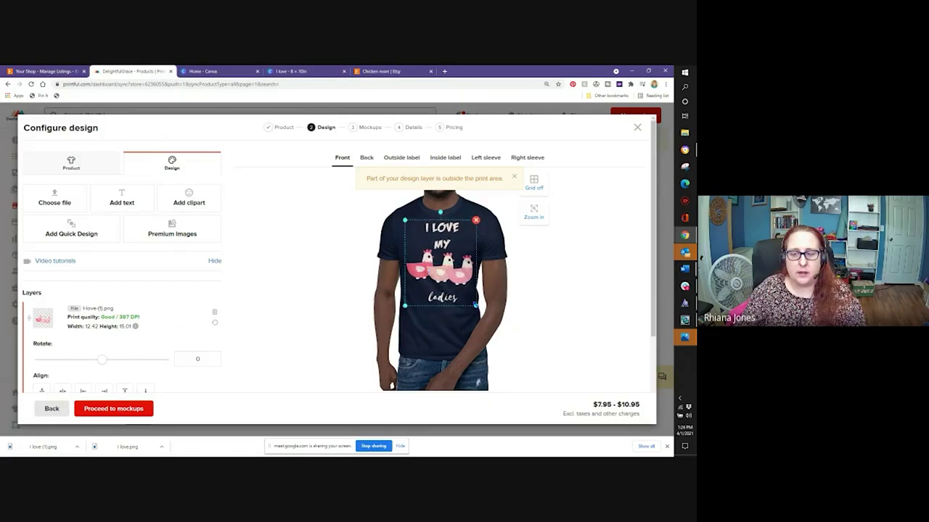
{"action": "left_click_drag", "start_coordinate": [476, 306], "coordinate": [473, 303]}
{"action": "left_click", "coordinate": [335, 299]}
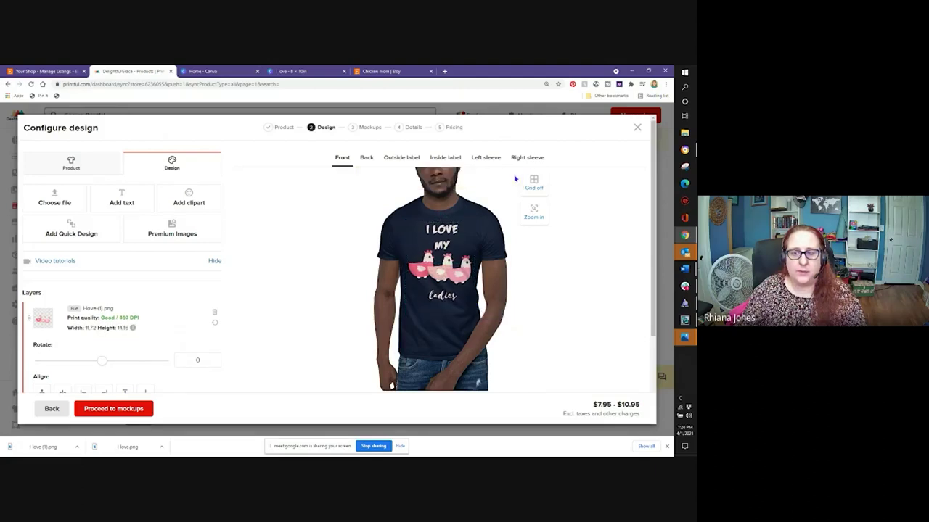
{"action": "left_click", "coordinate": [513, 177]}
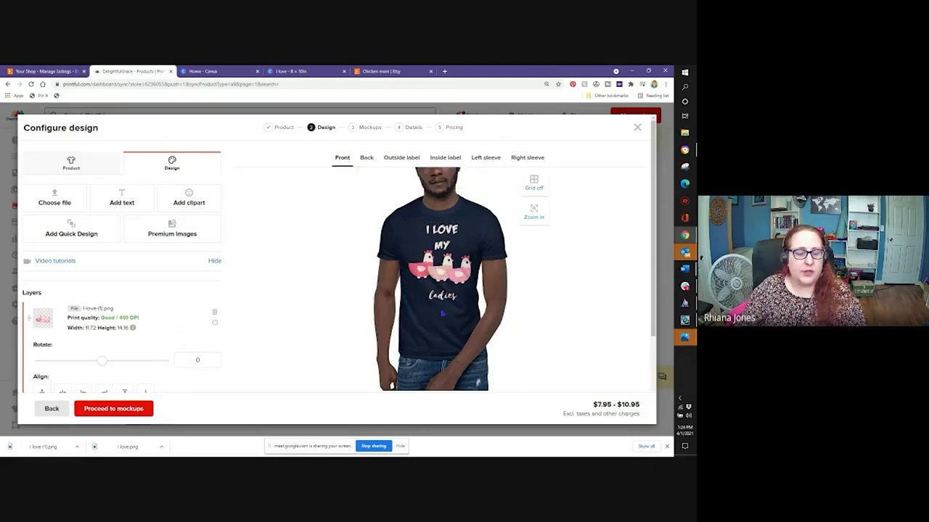
{"action": "scroll", "coordinate": [216, 332], "scroll_direction": "down", "scroll_amount": 1}
{"action": "scroll", "coordinate": [216, 331], "scroll_direction": "down", "scroll_amount": 2}
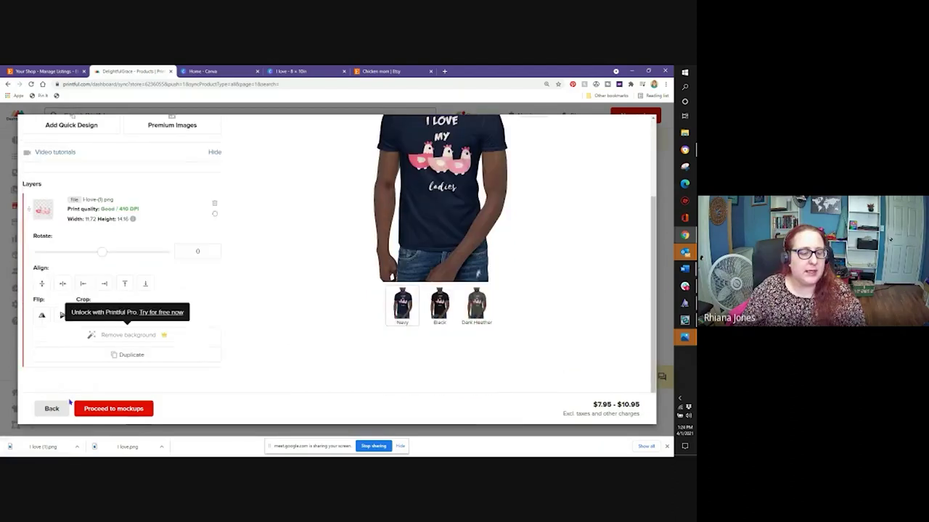
{"action": "left_click", "coordinate": [101, 409]}
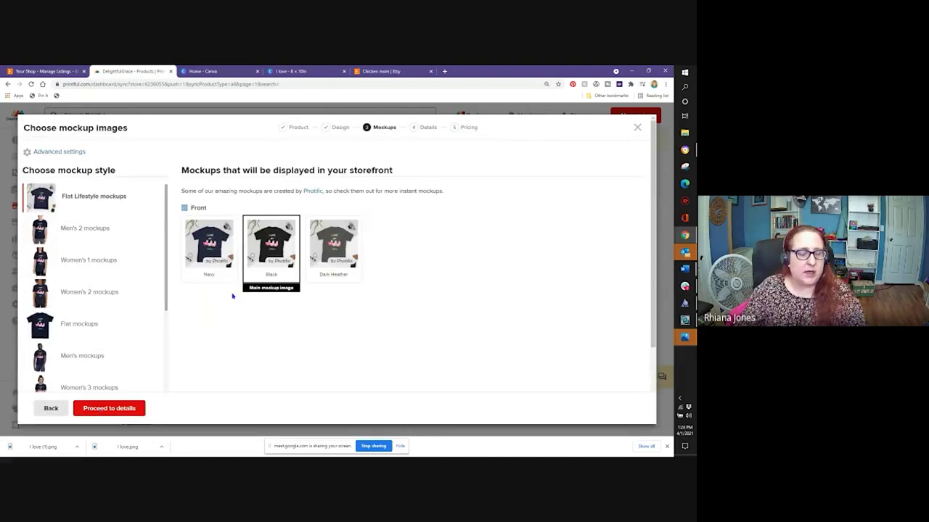
Try the Women's 2 mockup style with the black shirt as the main mockup image
{"action": "scroll", "coordinate": [230, 305], "scroll_direction": "down", "scroll_amount": 1}
{"action": "scroll", "coordinate": [230, 304], "scroll_direction": "up", "scroll_amount": 1}
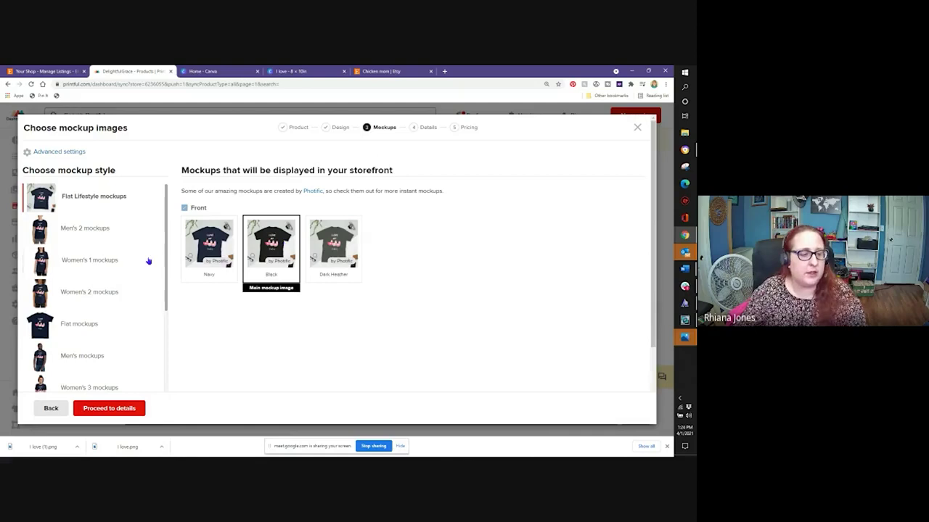
{"action": "scroll", "coordinate": [116, 260], "scroll_direction": "down", "scroll_amount": 1}
{"action": "left_click", "coordinate": [92, 258]}
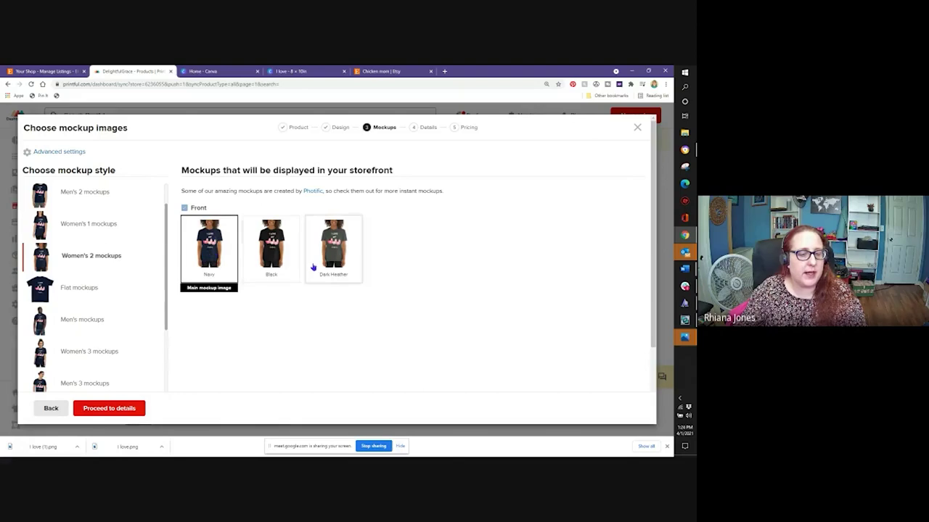
{"action": "left_click", "coordinate": [275, 259]}
{"action": "scroll", "coordinate": [138, 255], "scroll_direction": "down", "scroll_amount": 2}
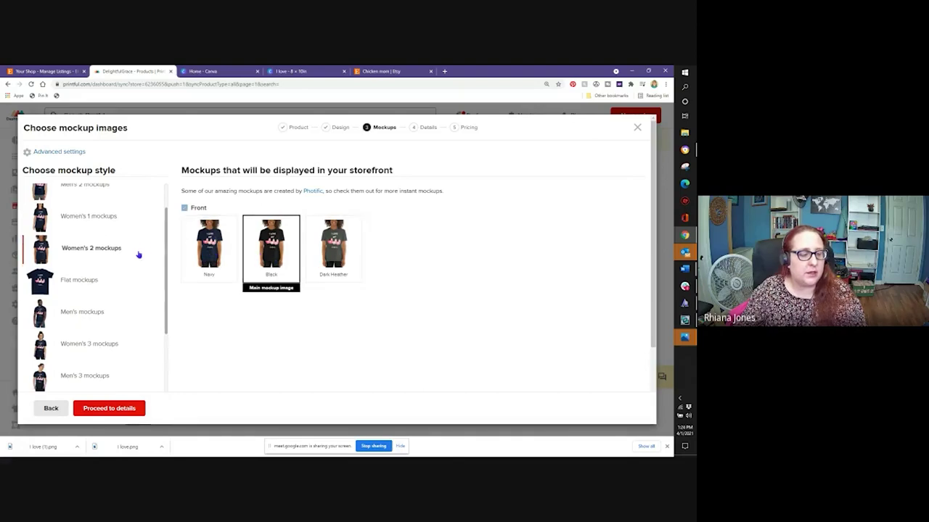
Try the Women's 3 and Men's 2 mockup styles for the shirt
{"action": "left_click", "coordinate": [108, 282]}
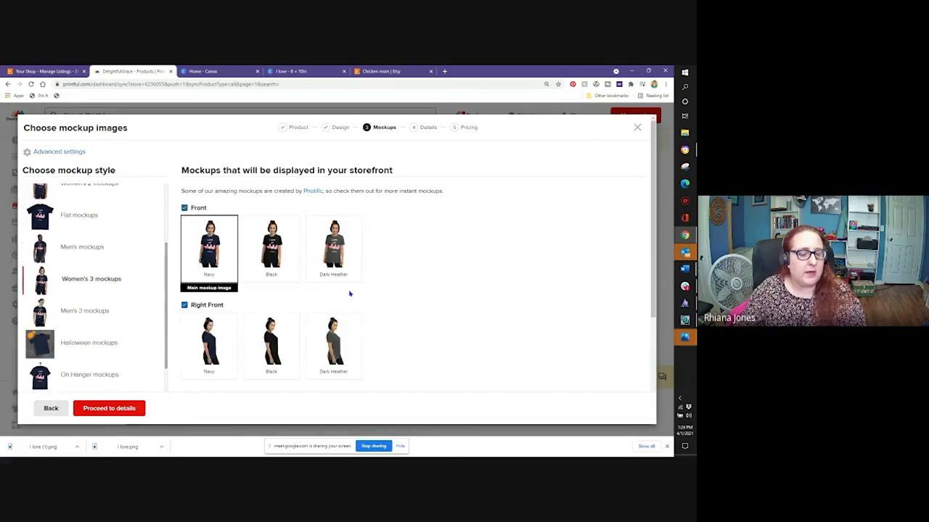
{"action": "scroll", "coordinate": [133, 274], "scroll_direction": "down", "scroll_amount": 3}
{"action": "scroll", "coordinate": [133, 274], "scroll_direction": "up", "scroll_amount": 6}
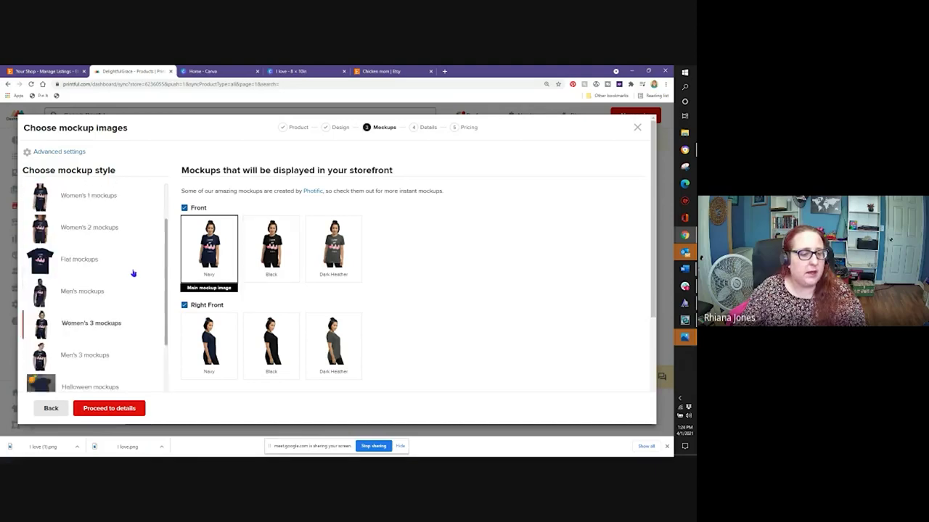
{"action": "left_click", "coordinate": [80, 234]}
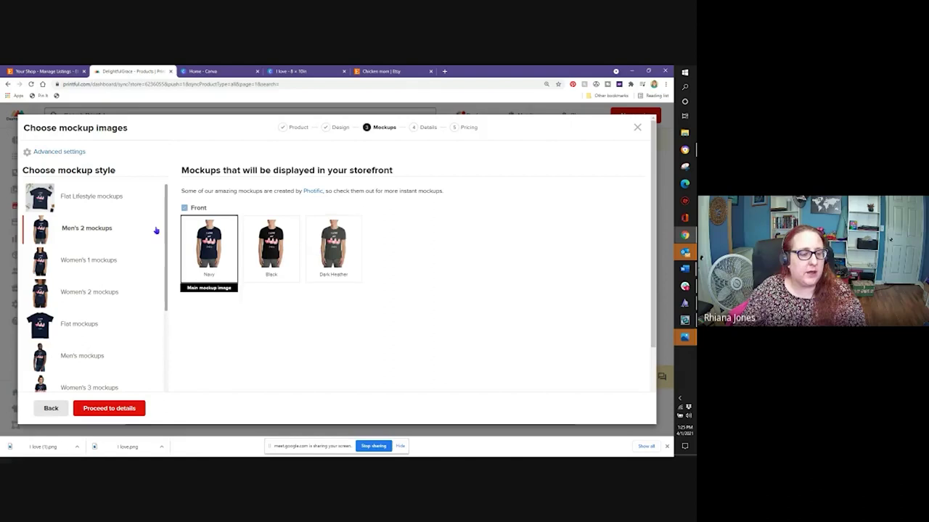
Choose the Flat mockups style with the black shirt as the main mockup image and proceed to the product details
{"action": "scroll", "coordinate": [149, 228], "scroll_direction": "down", "scroll_amount": 2}
{"action": "left_click", "coordinate": [97, 252]}
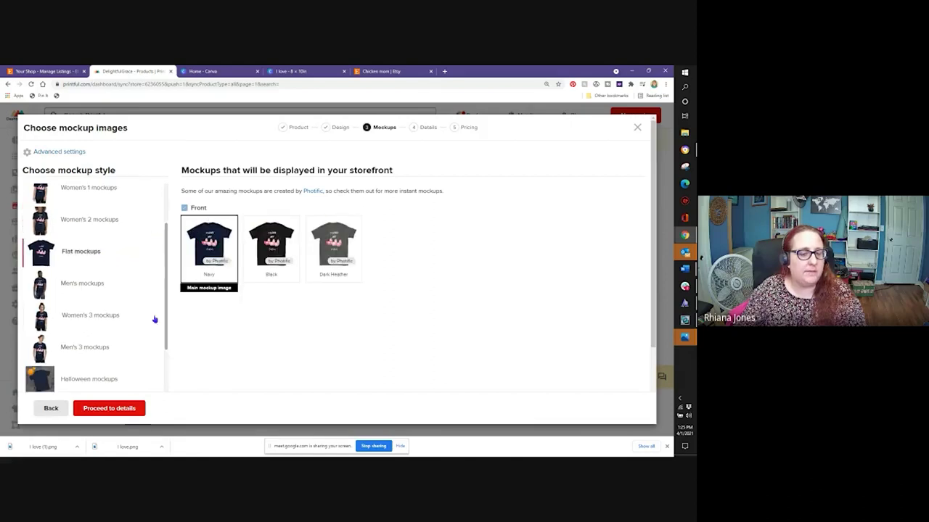
{"action": "left_click", "coordinate": [271, 253]}
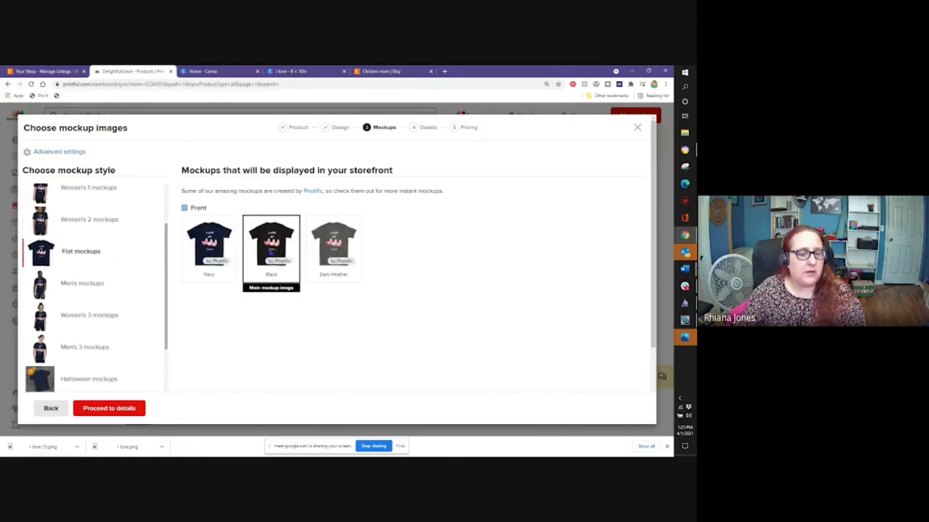
{"action": "left_click", "coordinate": [117, 409]}
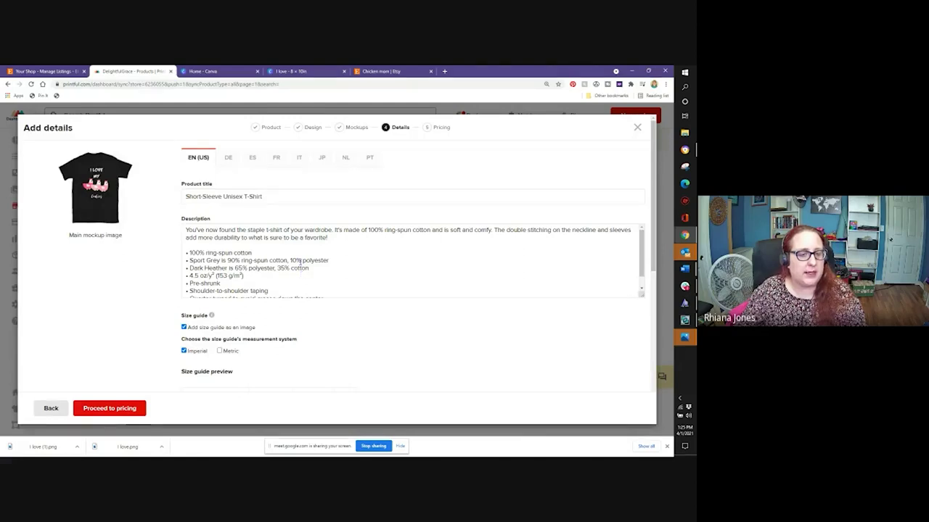
Replace the default product title with "I love my ladies t-shirt"
{"action": "left_click_drag", "start_coordinate": [267, 197], "coordinate": [176, 196]}
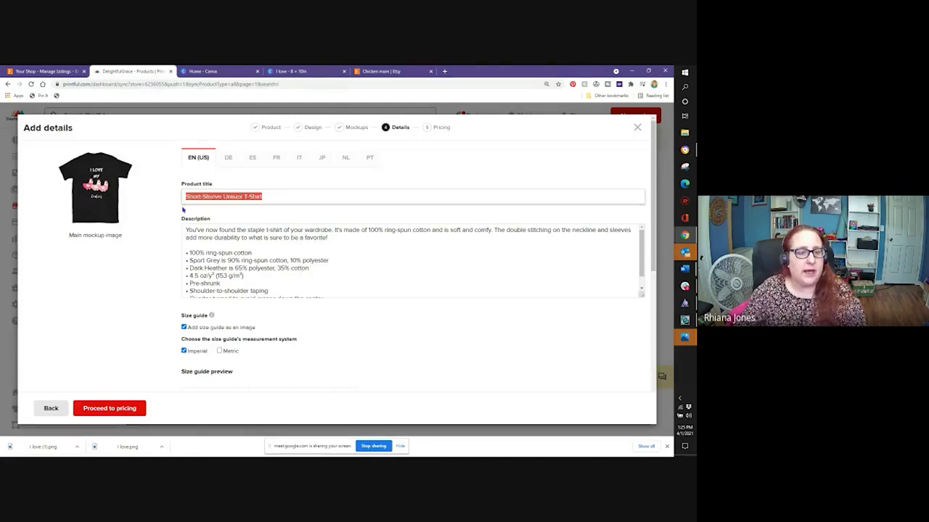
{"action": "type", "text": "I love"}
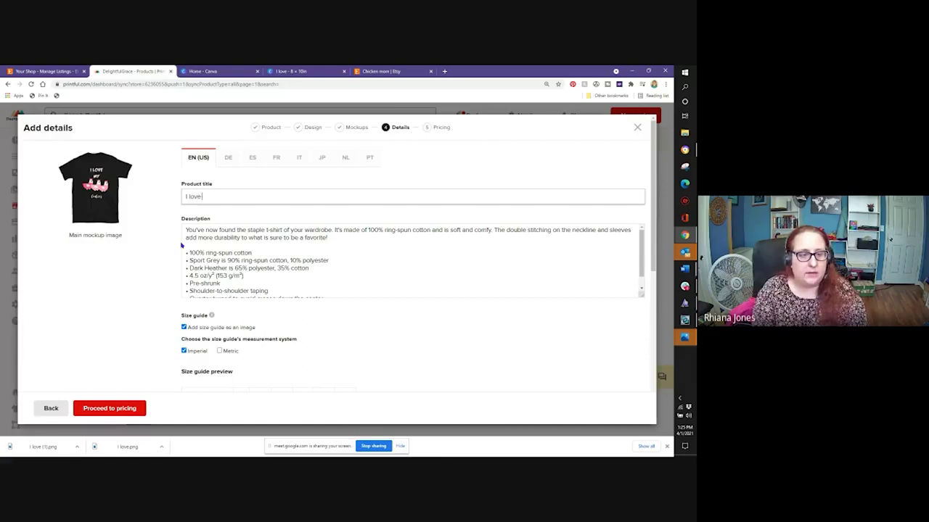
{"action": "type", "text": " my chickens T"}
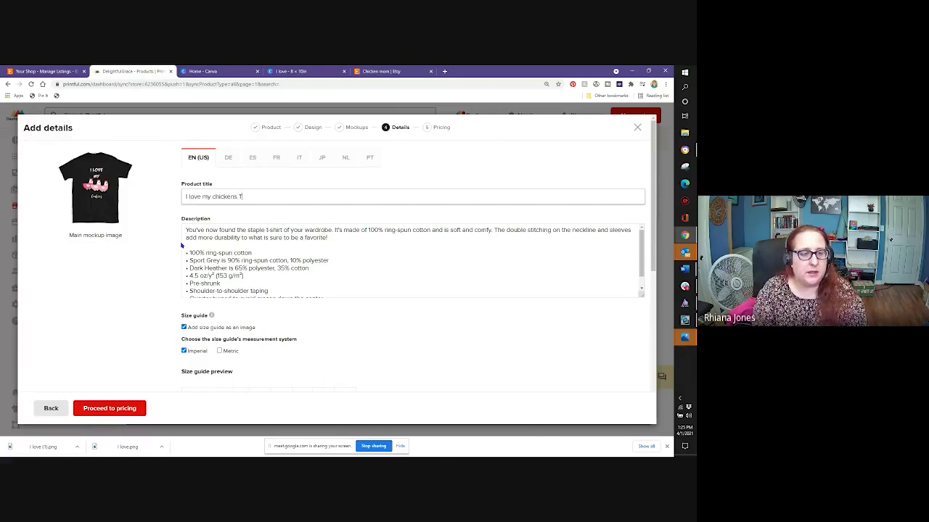
{"action": "key", "text": "BackSpace"}
{"action": "key", "text": "BackSpace"}
{"action": "key", "text": "BackSpace"}
{"action": "key", "text": "BackSpace"}
{"action": "key", "text": "BackSpace"}
{"action": "key", "text": "BackSpace"}
{"action": "key", "text": "BackSpace"}
{"action": "key", "text": "BackSpace"}
{"action": "key", "text": "BackSpace"}
{"action": "key", "text": "BackSpace"}
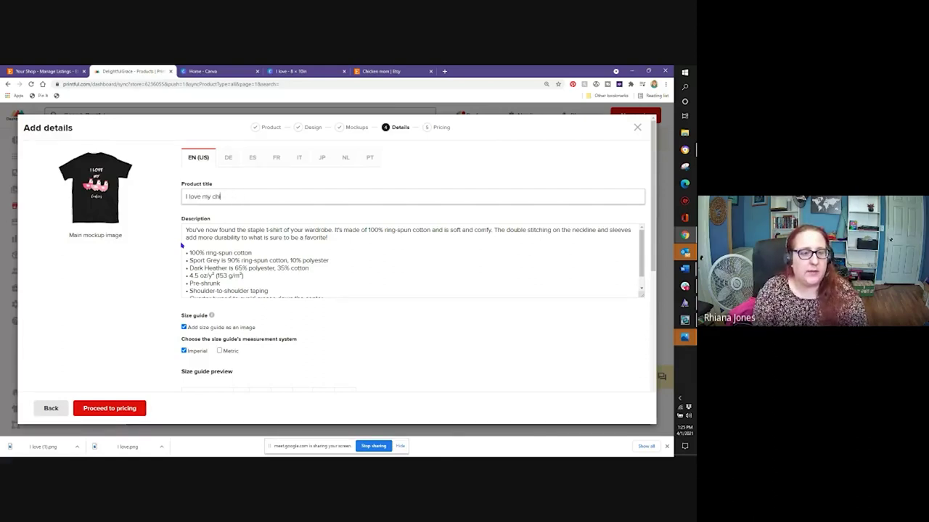
{"action": "key", "text": "BackSpace"}
{"action": "key", "text": "BackSpace"}
{"action": "key", "text": "BackSpace"}
{"action": "type", "text": "ad"}
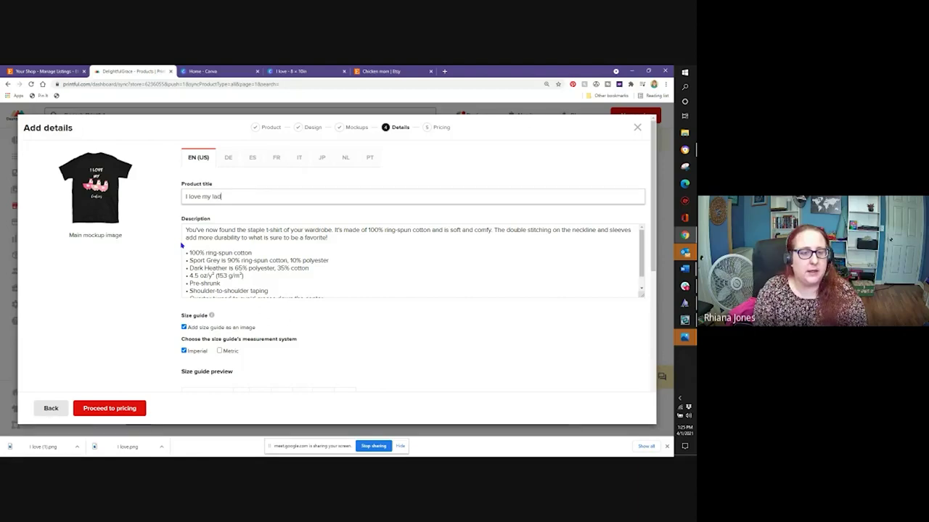
{"action": "type", "text": "ies t-s"}
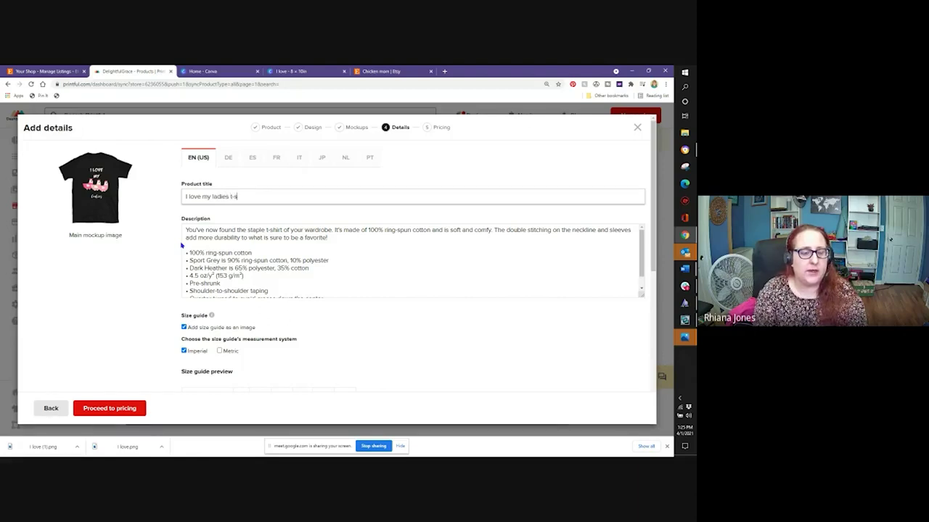
{"action": "type", "text": "hirt"}
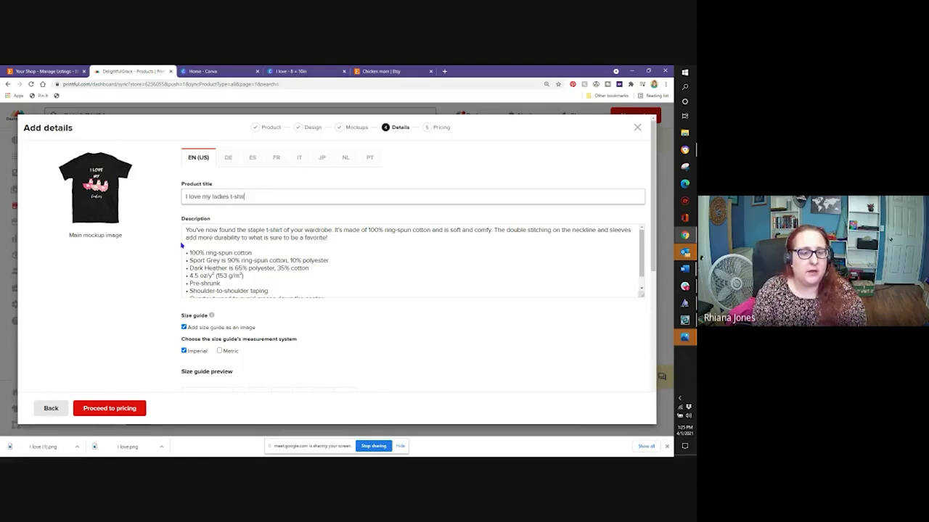
Retype the product title in title case as "I Love My Ladies T-Shirt"
{"action": "key", "text": "BackSpace"}
{"action": "key", "text": "BackSpace"}
{"action": "key", "text": "BackSpace"}
{"action": "key", "text": "BackSpace"}
{"action": "key", "text": "BackSpace"}
{"action": "key", "text": "BackSpace"}
{"action": "key", "text": "BackSpace"}
{"action": "key", "text": "BackSpace"}
{"action": "key", "text": "BackSpace"}
{"action": "key", "text": "BackSpace"}
{"action": "key", "text": "BackSpace"}
{"action": "key", "text": "BackSpace"}
{"action": "key", "text": "BackSpace"}
{"action": "key", "text": "BackSpace"}
{"action": "key", "text": "BackSpace"}
{"action": "key", "text": "BackSpace"}
{"action": "key", "text": "BackSpace"}
{"action": "key", "text": "BackSpace"}
{"action": "key", "text": "BackSpace"}
{"action": "key", "text": "BackSpace"}
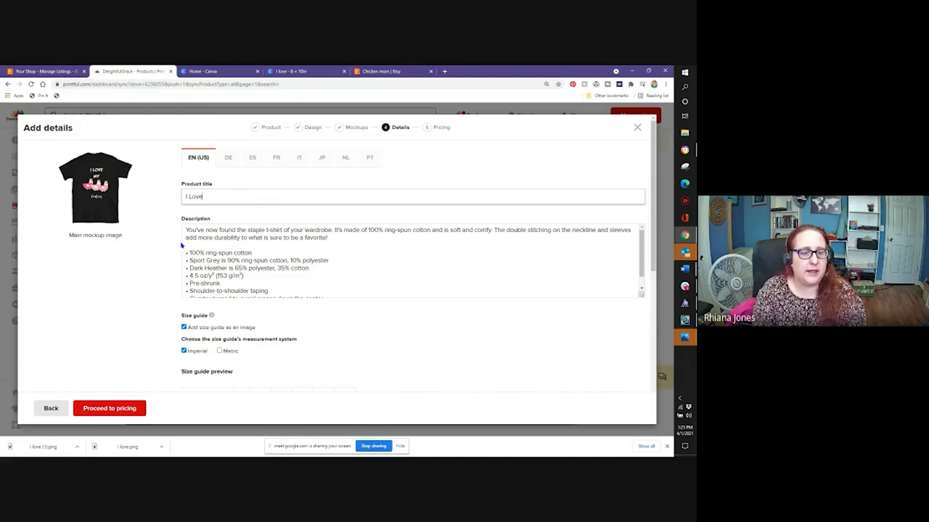
{"action": "type", "text": "ve My L"}
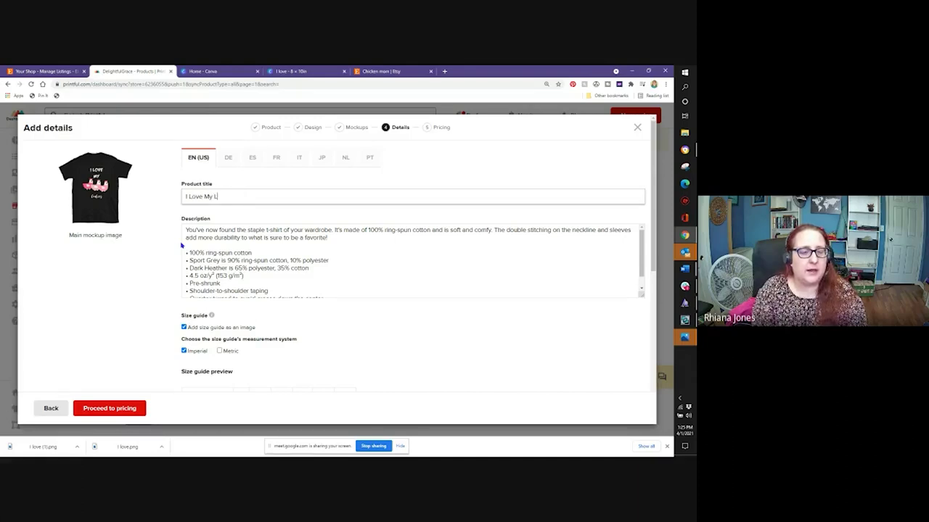
{"action": "type", "text": "adi"}
{"action": "type", "text": "es"}
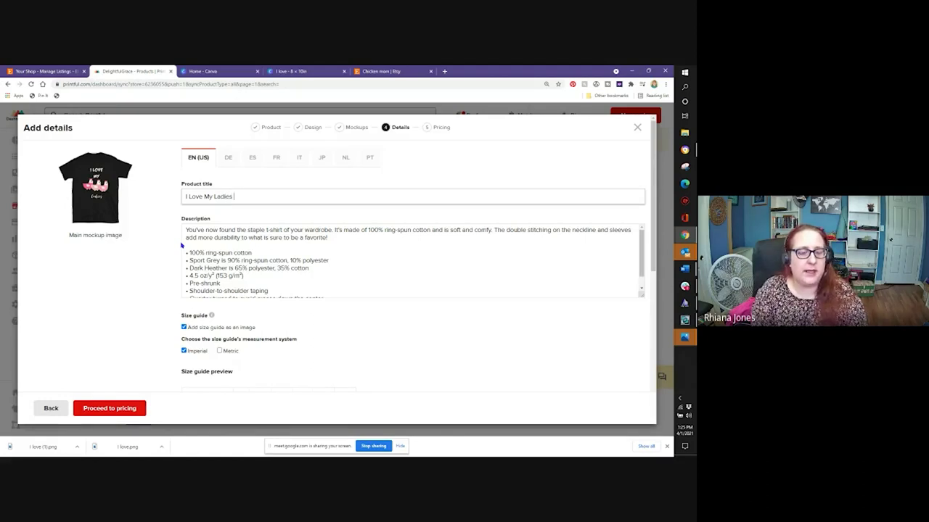
{"action": "type", "text": " T-S"}
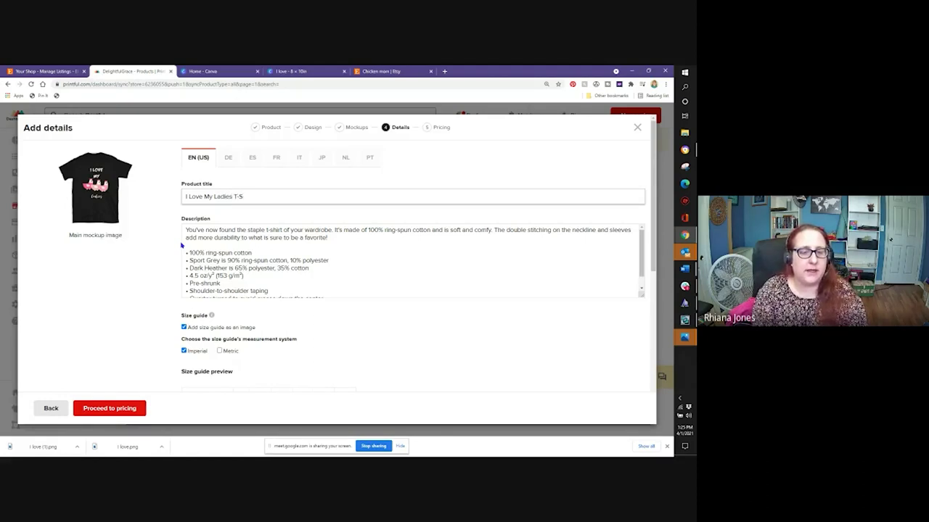
{"action": "type", "text": "hirt"}
{"action": "key", "text": "BackSpace"}
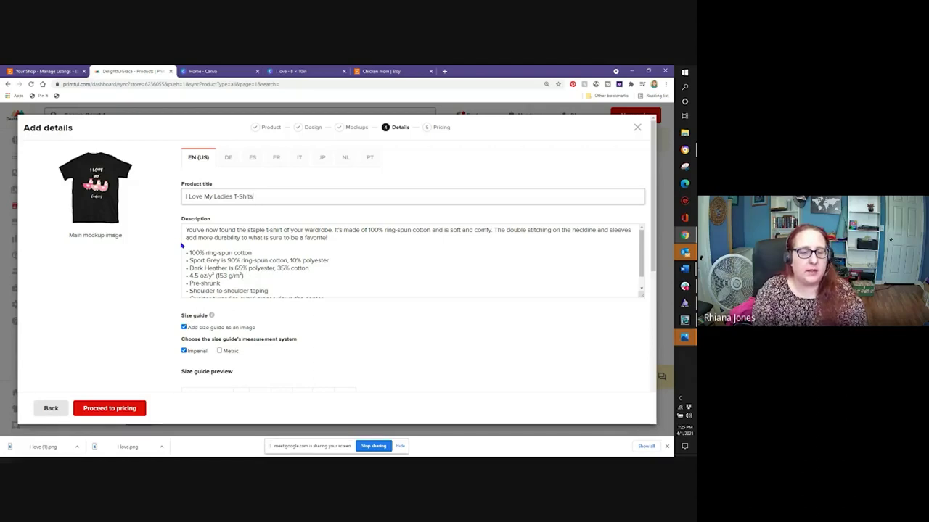
{"action": "key", "text": "BackSpace"}
{"action": "key", "text": "BackSpace"}
{"action": "key", "text": "BackSpace"}
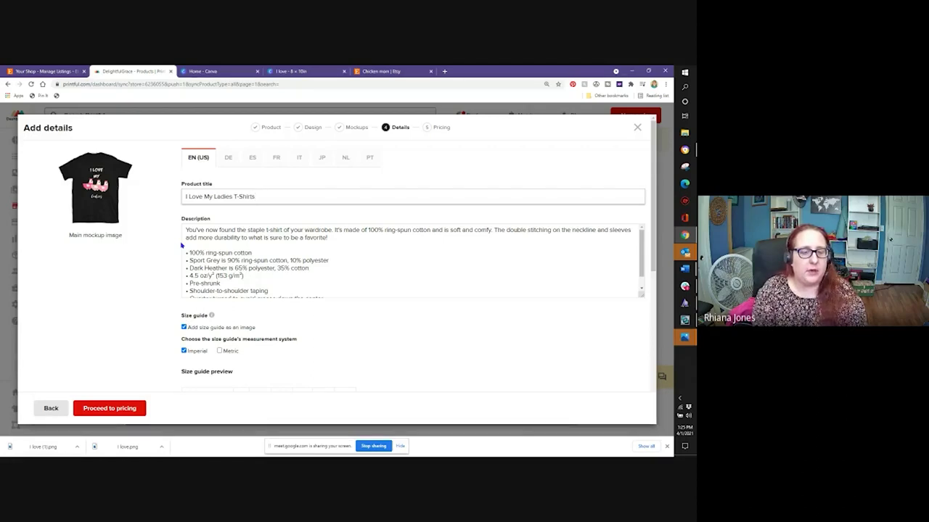
Extend the product title with the keywords ", Chicken Mom, Pink Chicken, Pink Chicken Mom T-shirt"
{"action": "type", "text": ", Chicken Mom"}
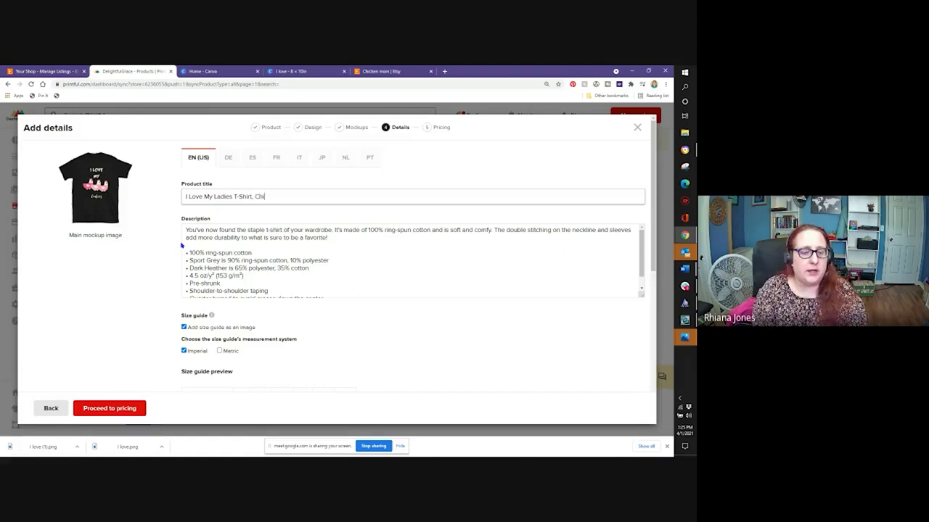
{"action": "key", "text": "BackSpace"}
{"action": "key", "text": "BackSpace"}
{"action": "key", "text": "BackSpace"}
{"action": "key", "text": "BackSpace"}
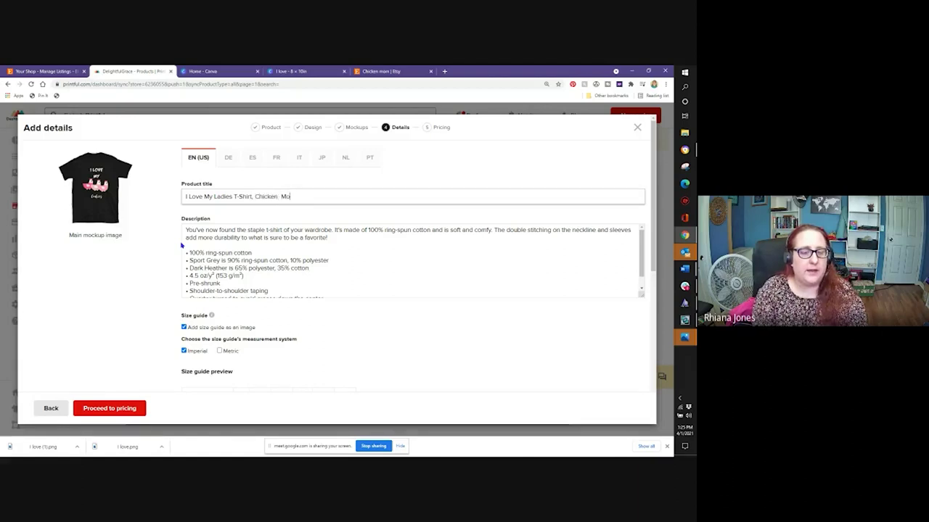
{"action": "type", "text": "Mom,"}
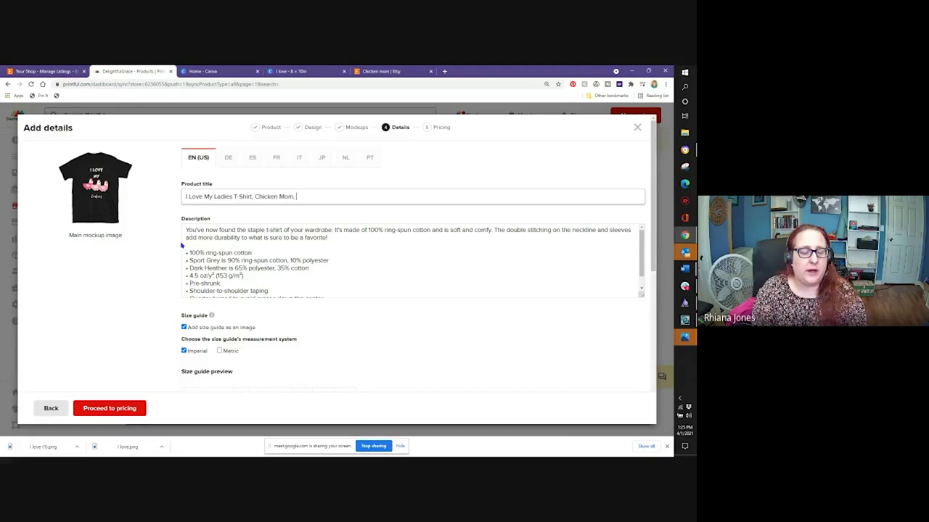
{"action": "type", "text": " Pink"}
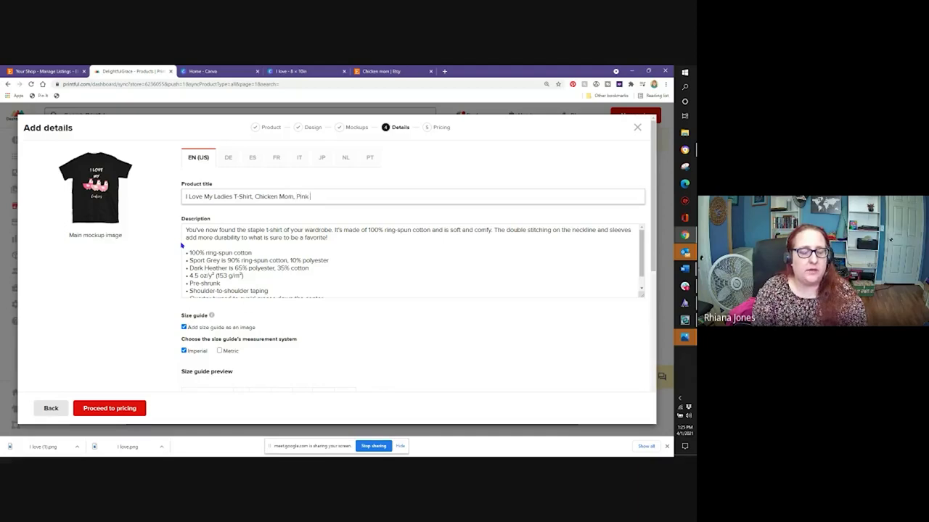
{"action": "type", "text": " Chicken"}
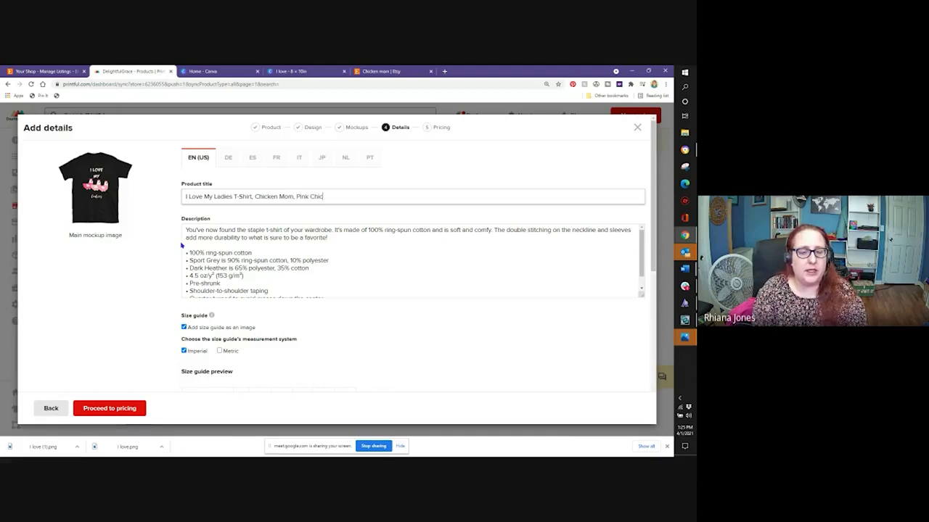
{"action": "type", "text": ", P"}
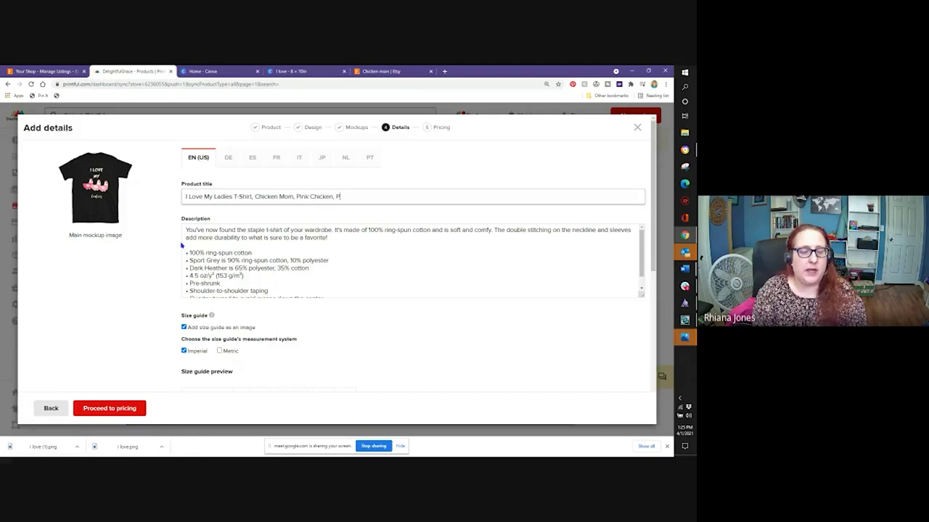
{"action": "type", "text": "ink Chicken"}
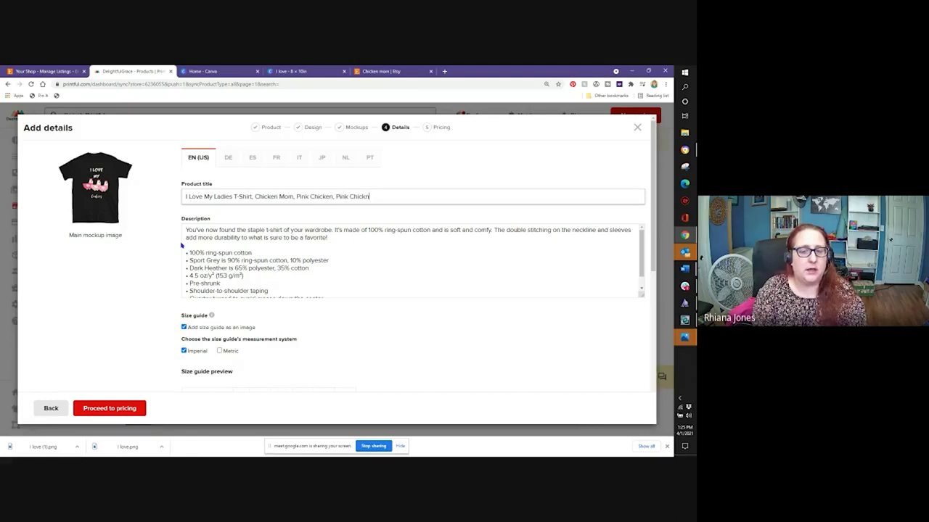
{"action": "type", "text": " Mom T-shirt"}
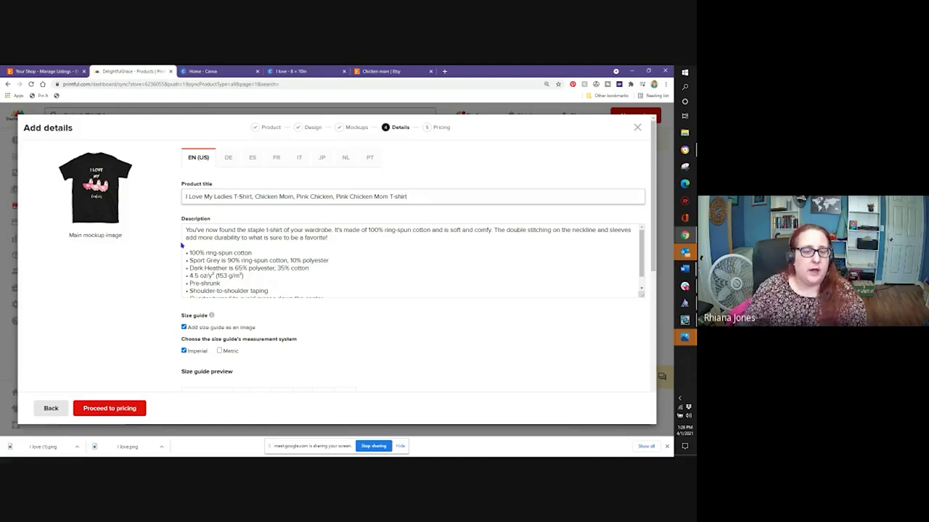
Copy the full product title onto its own line at the start of the description, above the existing text
{"action": "left_click_drag", "start_coordinate": [429, 195], "coordinate": [163, 199]}
{"action": "key", "text": "ctrl+c"}
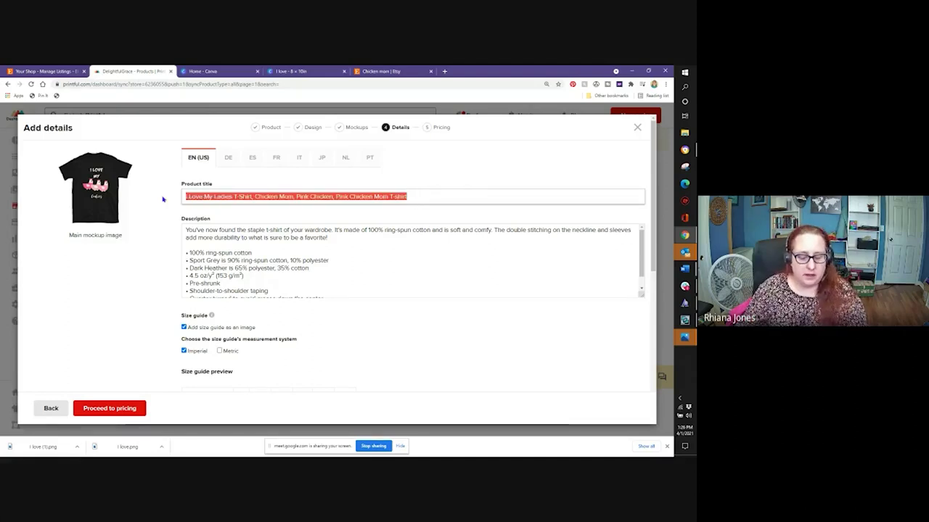
{"action": "left_click", "coordinate": [184, 230]}
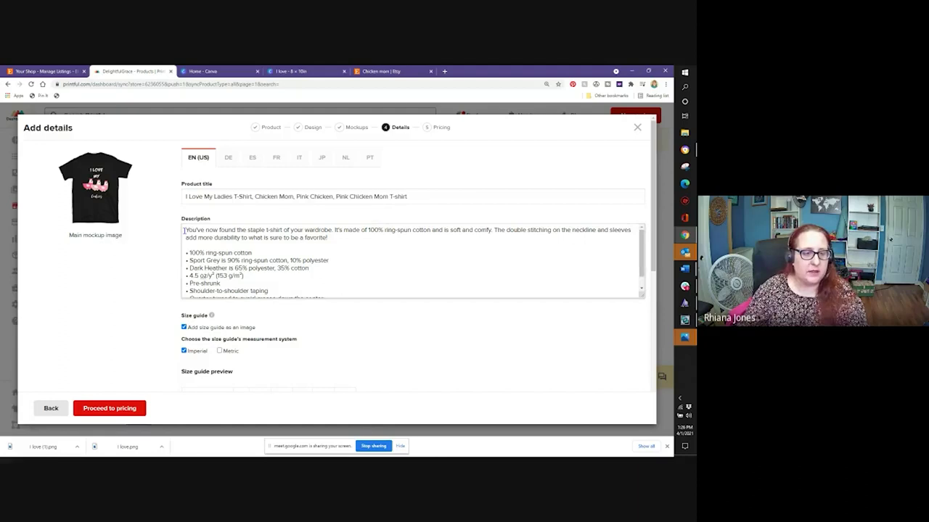
{"action": "key", "text": "Return"}
{"action": "left_click", "coordinate": [183, 230]}
{"action": "key", "text": "ctrl+v"}
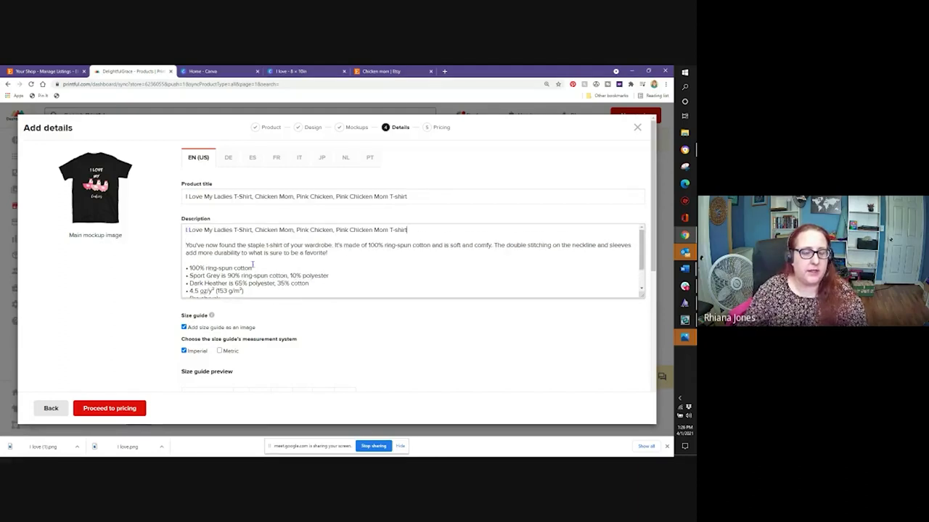
{"action": "left_click_drag", "start_coordinate": [408, 230], "coordinate": [155, 230]}
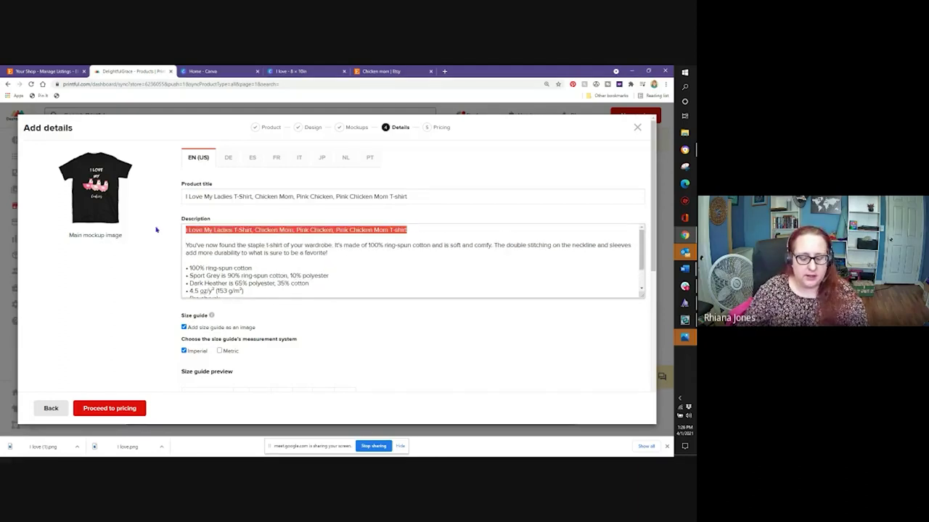
{"action": "left_click", "coordinate": [184, 245]}
Delete the Dark Heather and Sport Grey fabric lines from the product description
{"action": "scroll", "coordinate": [338, 271], "scroll_direction": "down", "scroll_amount": 2}
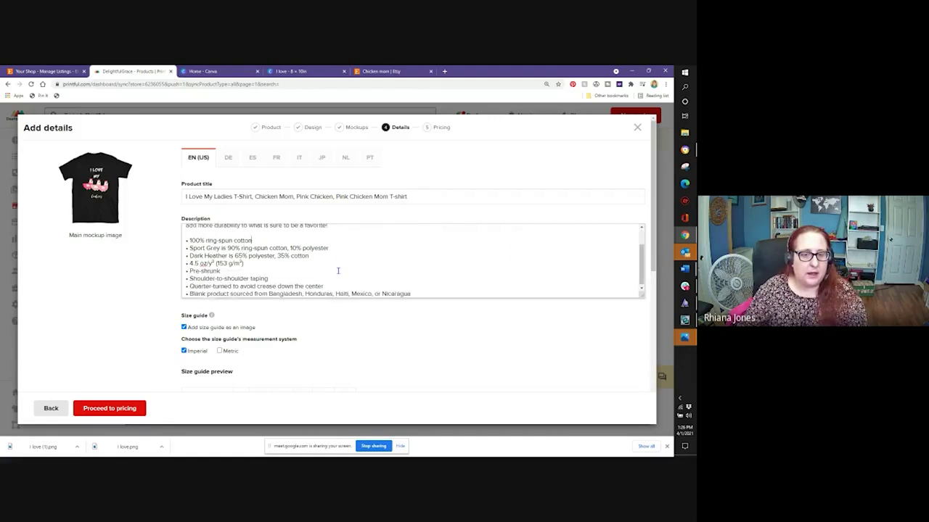
{"action": "scroll", "coordinate": [384, 254], "scroll_direction": "up", "scroll_amount": 2}
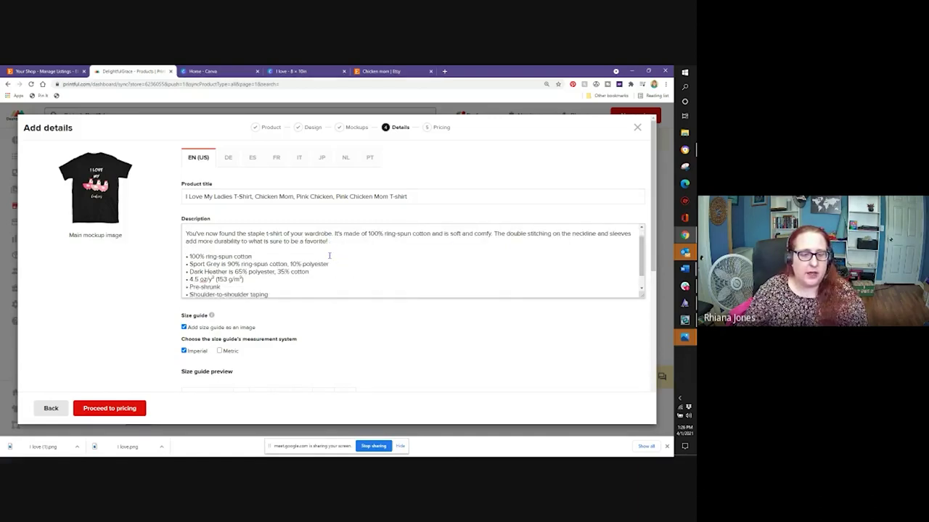
{"action": "scroll", "coordinate": [331, 254], "scroll_direction": "down", "scroll_amount": 2}
{"action": "scroll", "coordinate": [331, 254], "scroll_direction": "down", "scroll_amount": 1}
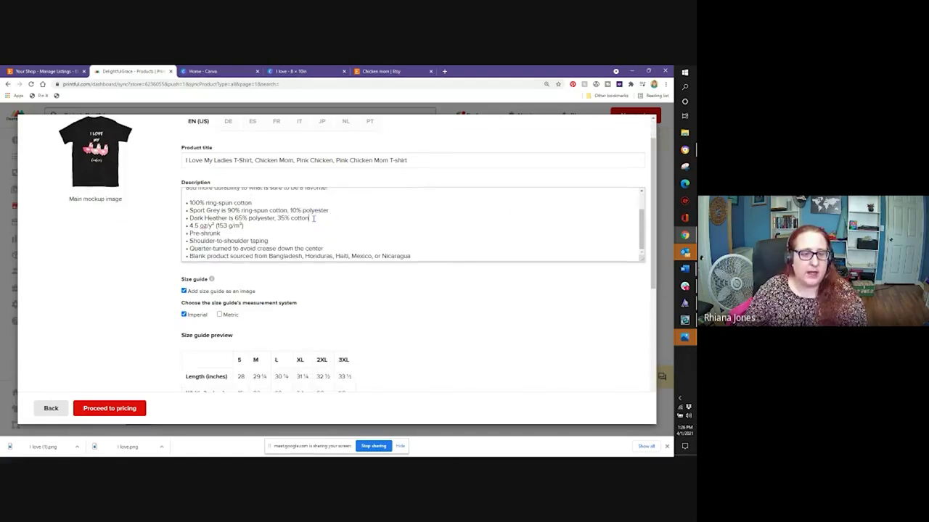
{"action": "left_click_drag", "start_coordinate": [310, 217], "coordinate": [167, 221]}
{"action": "key", "text": "BackSpace"}
{"action": "key", "text": "BackSpace"}
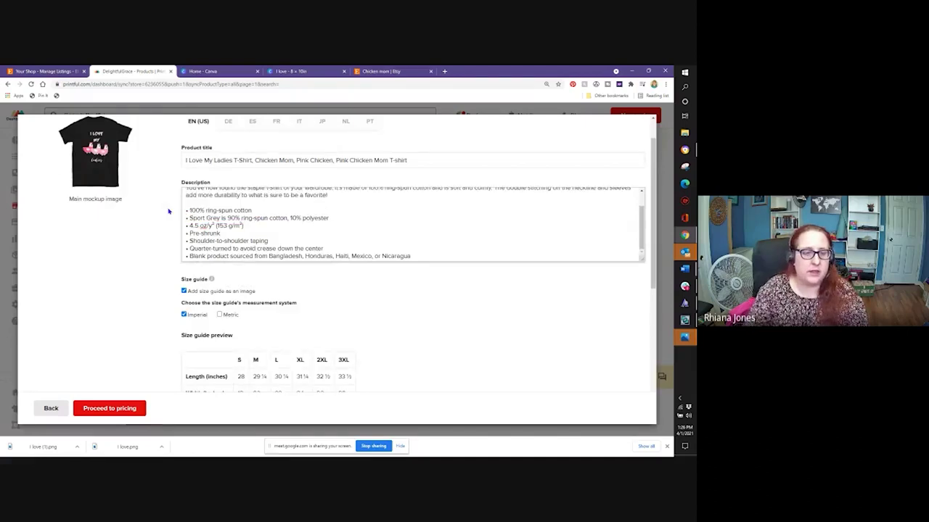
{"action": "left_click_drag", "start_coordinate": [329, 219], "coordinate": [179, 223]}
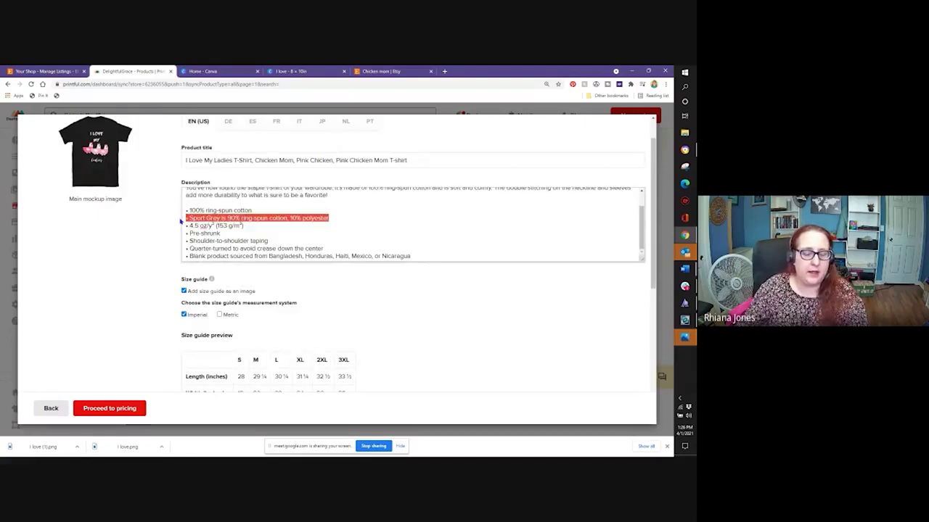
{"action": "key", "text": "BackSpace"}
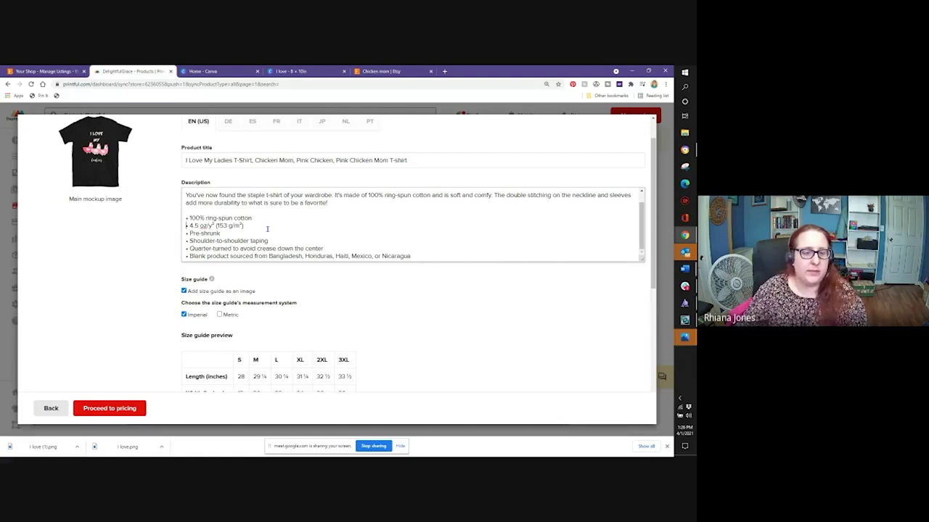
Delete the description line about the countries the blank product is sourced from
{"action": "scroll", "coordinate": [267, 229], "scroll_direction": "down", "scroll_amount": 1}
{"action": "left_click_drag", "start_coordinate": [412, 220], "coordinate": [178, 223]}
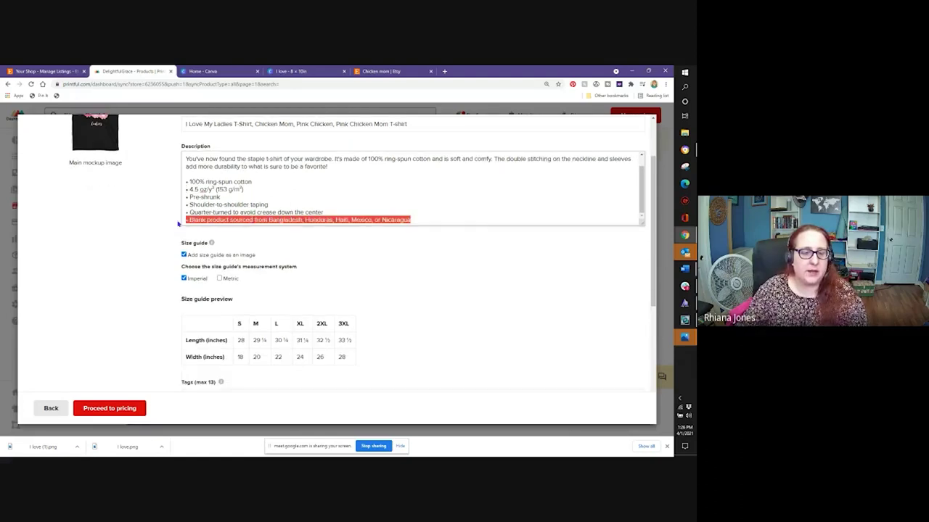
{"action": "key", "text": "BackSpace"}
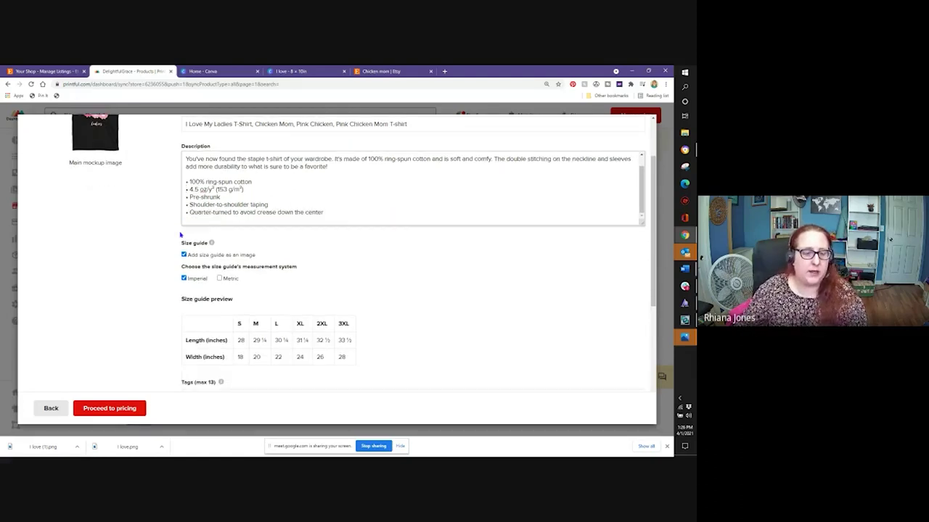
Assign the product to the Clothing section and proceed to pricing
{"action": "scroll", "coordinate": [143, 269], "scroll_direction": "down", "scroll_amount": 5}
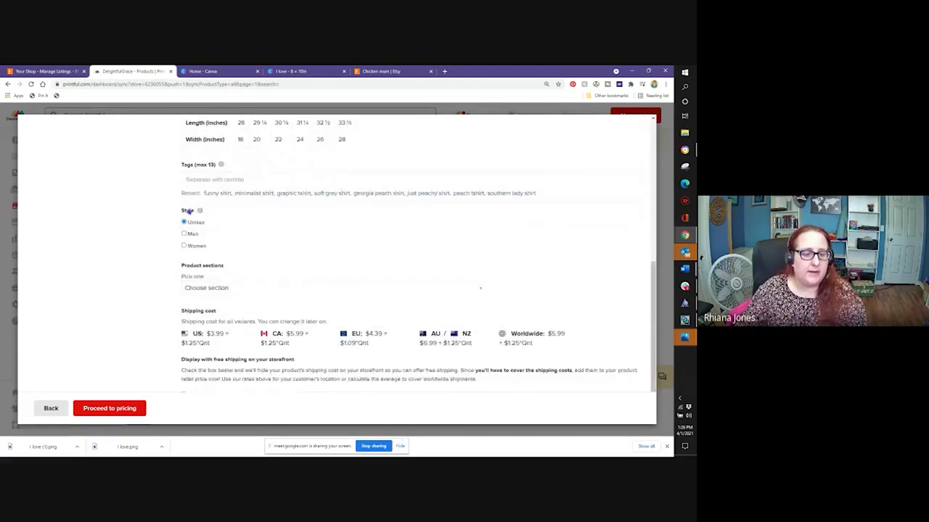
{"action": "scroll", "coordinate": [218, 297], "scroll_direction": "down", "scroll_amount": 1}
{"action": "left_click", "coordinate": [208, 283]}
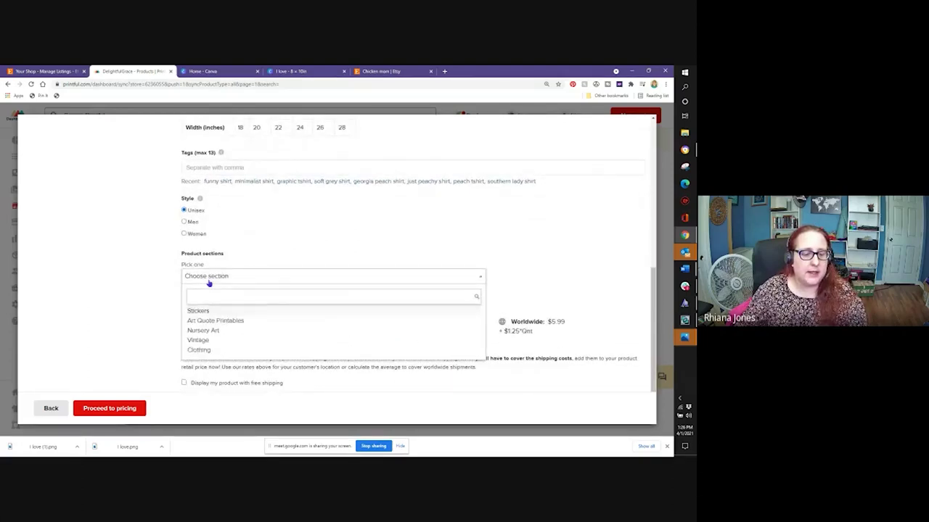
{"action": "left_click", "coordinate": [199, 351]}
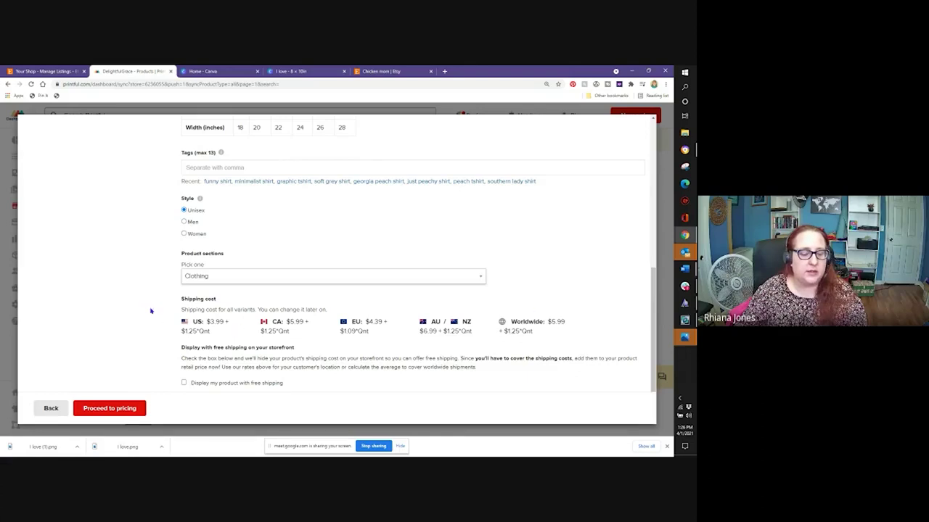
{"action": "left_click", "coordinate": [111, 409]}
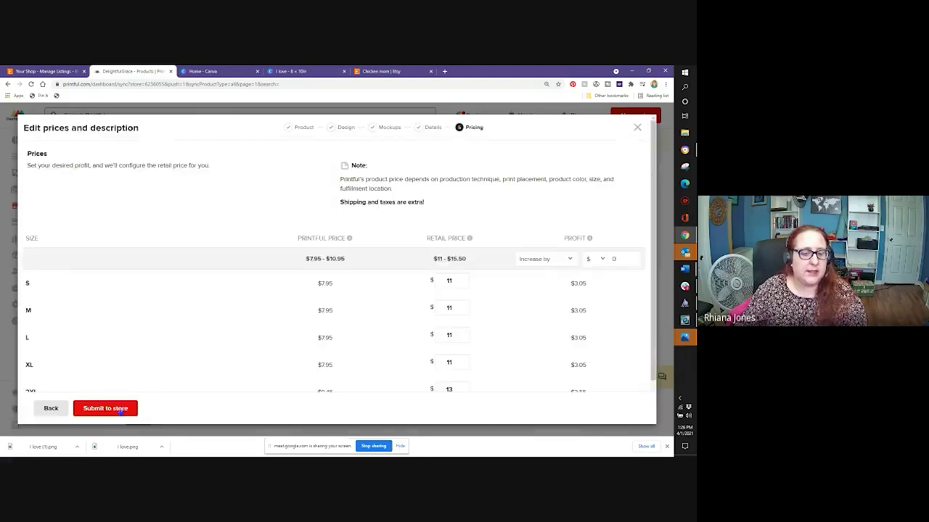
Set the retail price of size S to $15.95
{"action": "scroll", "coordinate": [254, 286], "scroll_direction": "down", "scroll_amount": 1}
{"action": "scroll", "coordinate": [253, 288], "scroll_direction": "up", "scroll_amount": 1}
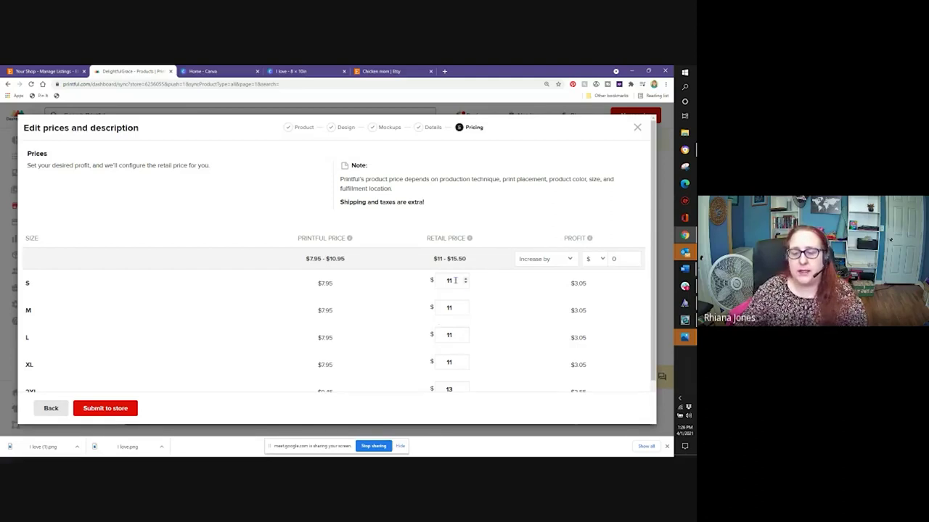
{"action": "left_click_drag", "start_coordinate": [455, 281], "coordinate": [439, 280]}
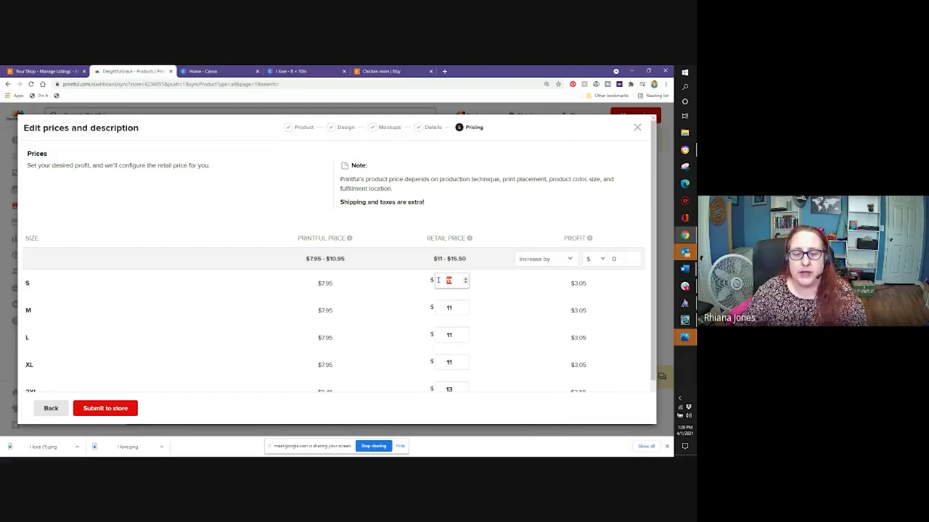
{"action": "type", "text": "15.95"}
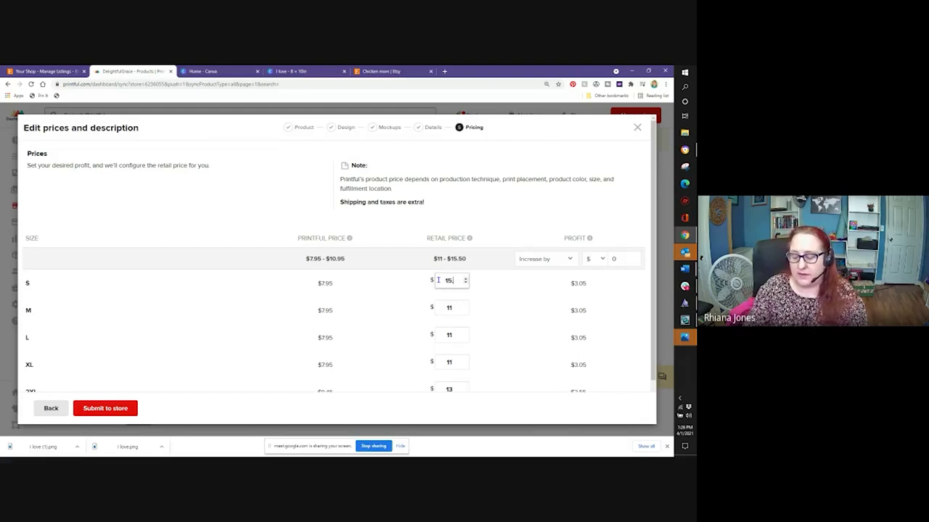
{"action": "left_click", "coordinate": [518, 283]}
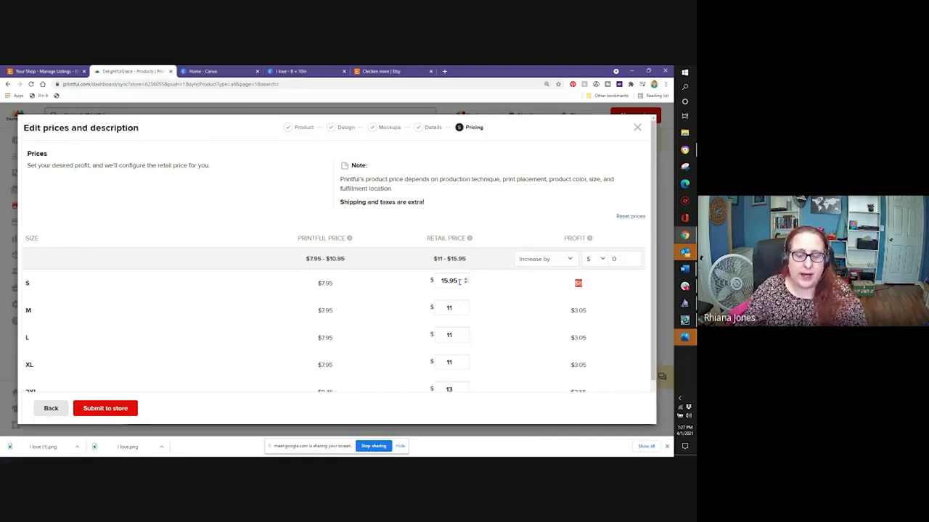
Copy the size S retail price of $15.95 to size M
{"action": "left_click_drag", "start_coordinate": [463, 281], "coordinate": [433, 280]}
{"action": "key", "text": "ctrl+c"}
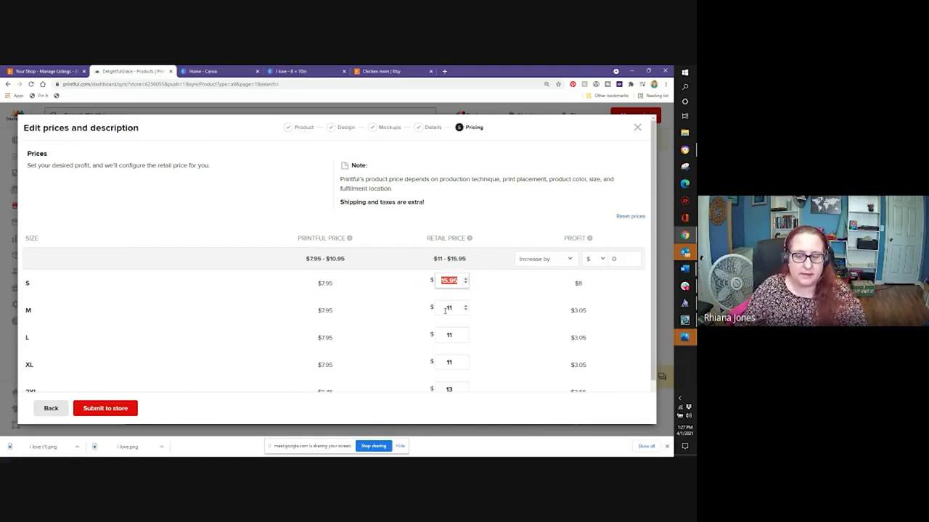
{"action": "double_click", "coordinate": [444, 310]}
{"action": "key", "text": "ctrl+v"}
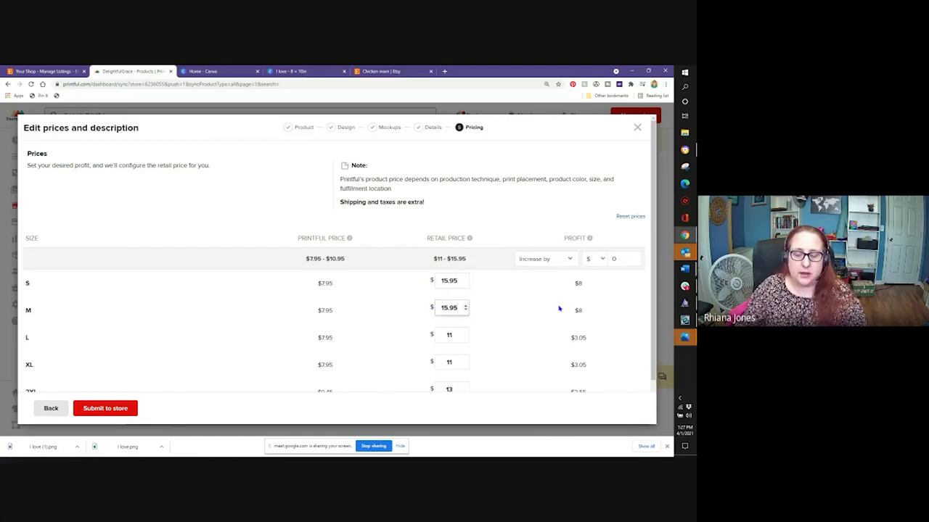
{"action": "left_click", "coordinate": [558, 309]}
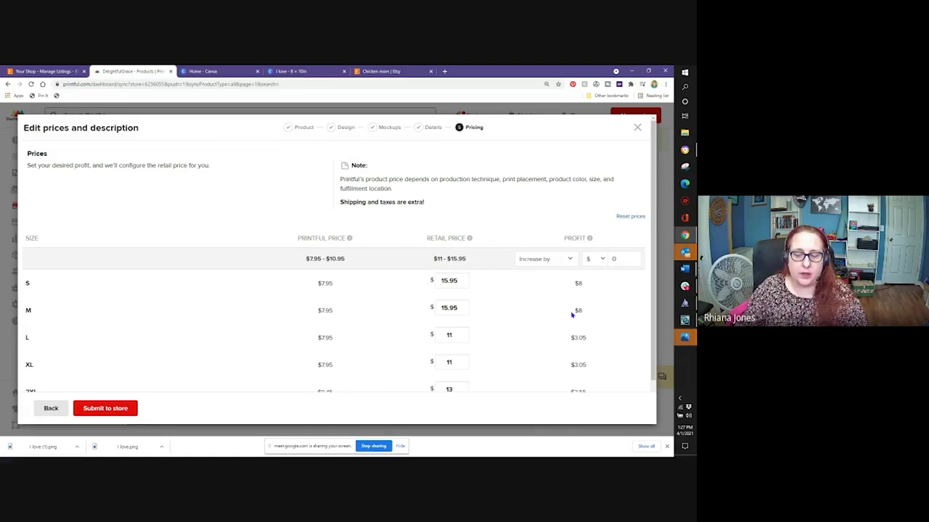
Set the retail price of size M to $20.95
{"action": "scroll", "coordinate": [572, 315], "scroll_direction": "down", "scroll_amount": 1}
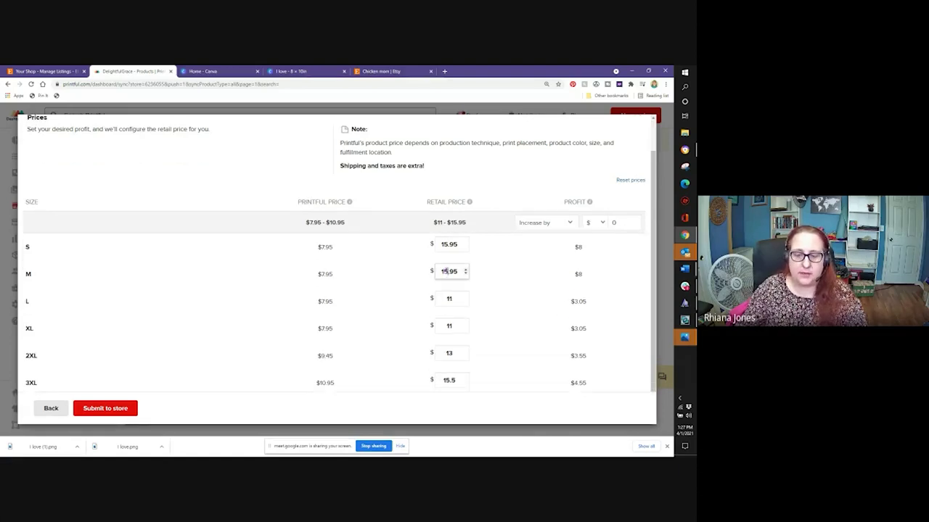
{"action": "left_click_drag", "start_coordinate": [450, 271], "coordinate": [431, 268]}
{"action": "type", "text": "20"}
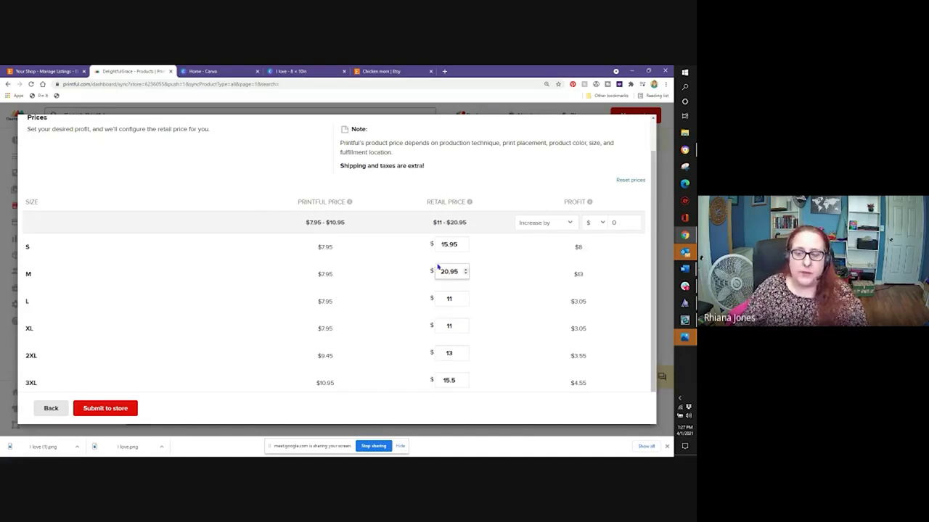
{"action": "key", "text": "Tab"}
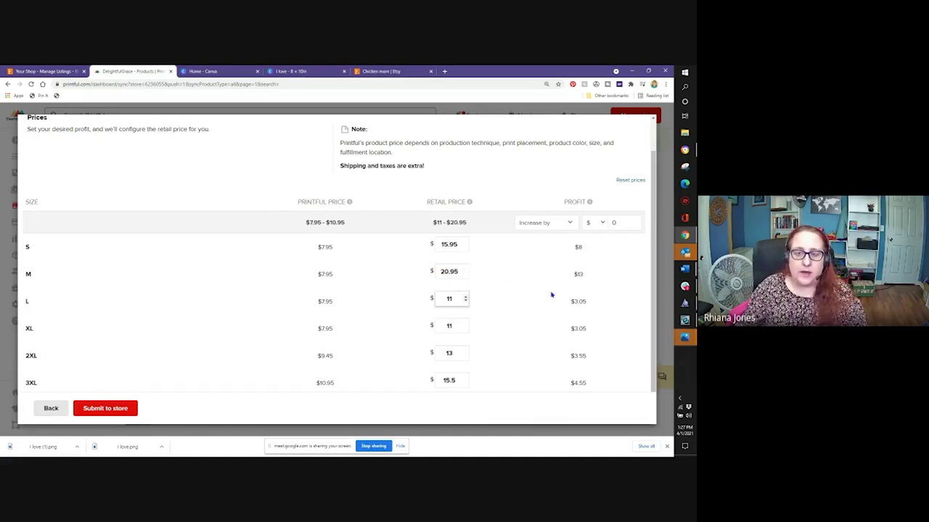
Reset the retail price of size M to $15.95, copied from size S
{"action": "left_click_drag", "start_coordinate": [459, 245], "coordinate": [440, 245]}
{"action": "key", "text": "ctrl+c"}
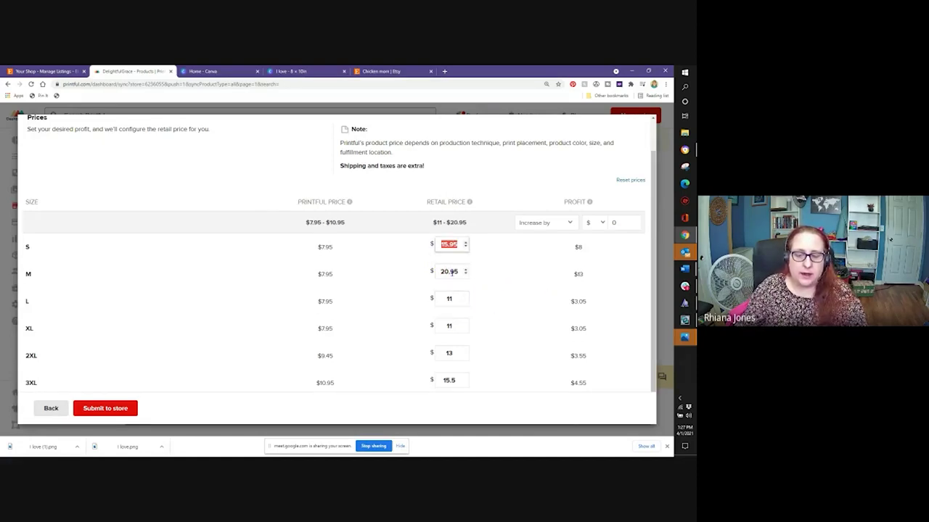
{"action": "double_click", "coordinate": [460, 271]}
{"action": "key", "text": "ctrl+v"}
Set the retail prices of sizes L, XL, 2XL and 3XL to the copied $15.95
{"action": "scroll", "coordinate": [455, 288], "scroll_direction": "down", "scroll_amount": 1}
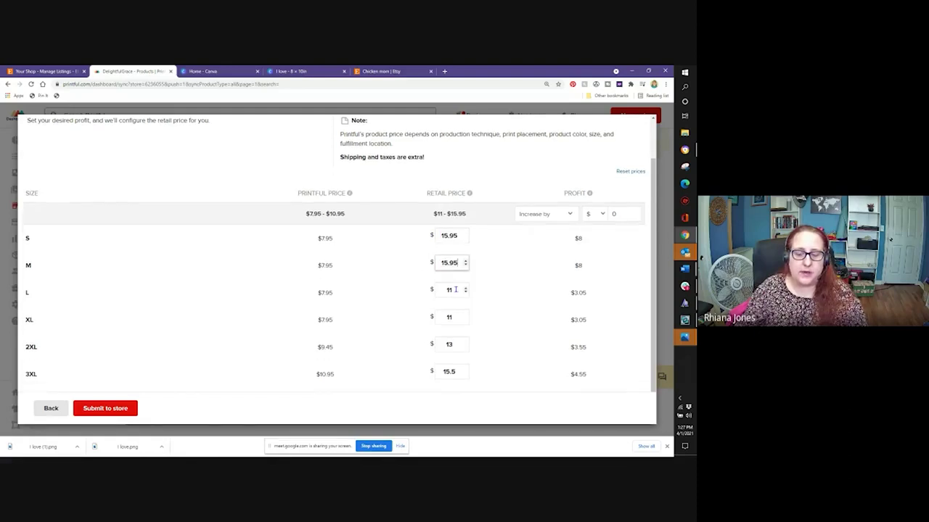
{"action": "left_click_drag", "start_coordinate": [455, 290], "coordinate": [436, 290]}
{"action": "key", "text": "ctrl+v"}
{"action": "double_click", "coordinate": [448, 317]}
{"action": "key", "text": "ctrl+v"}
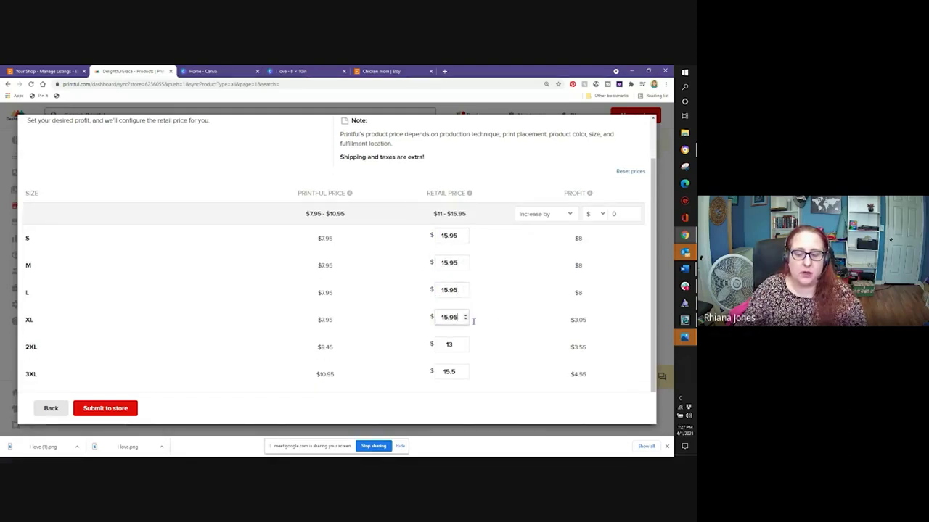
{"action": "double_click", "coordinate": [448, 343]}
{"action": "key", "text": "ctrl+v"}
{"action": "double_click", "coordinate": [446, 372]}
{"action": "key", "text": "ctrl+v"}
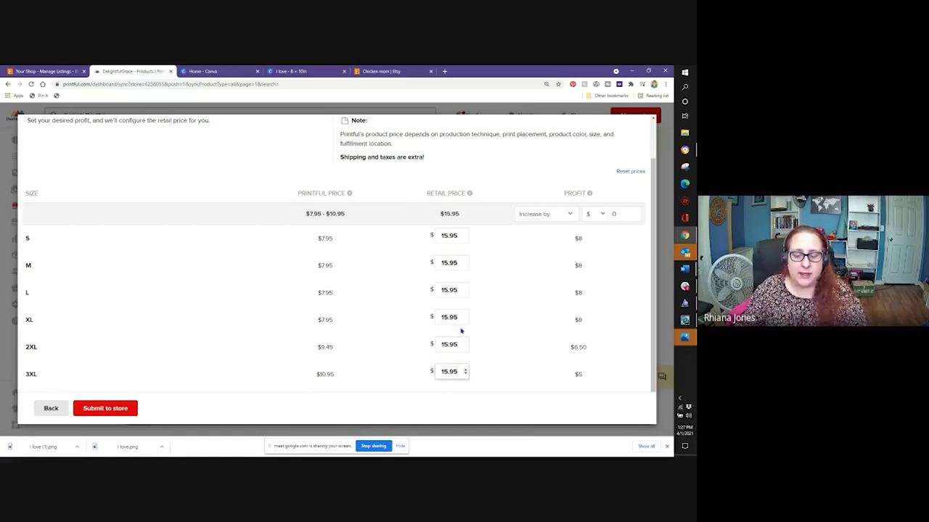
Set the retail prices of sizes 2XL and 3XL to $11.95
{"action": "left_click", "coordinate": [446, 346]}
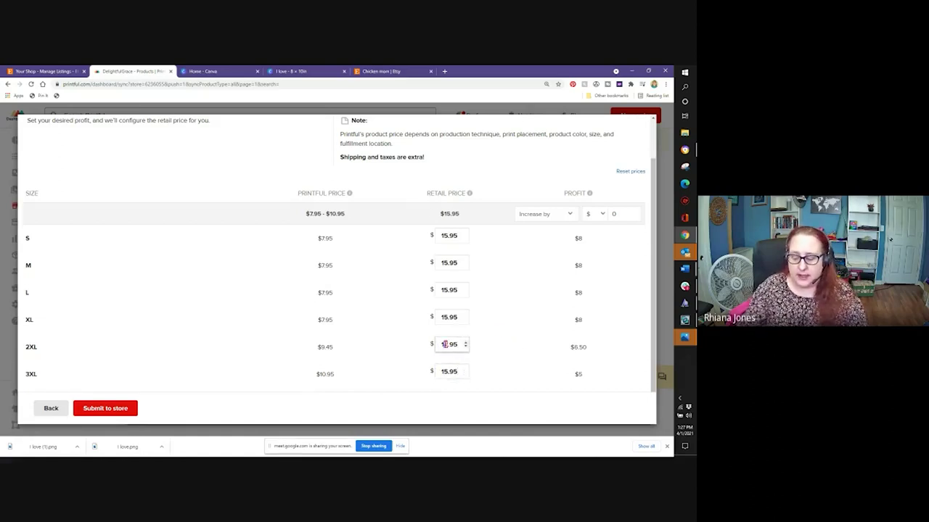
{"action": "key", "text": "Delete"}
{"action": "type", "text": "1"}
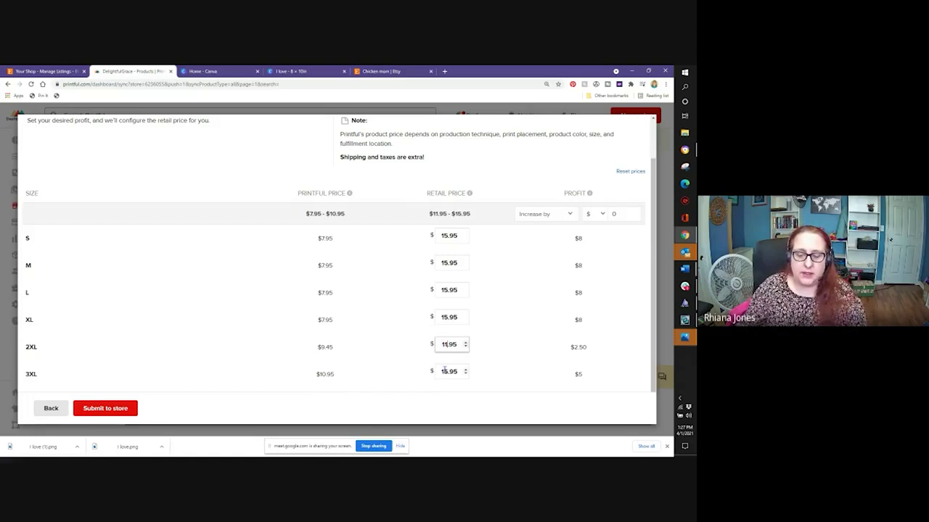
{"action": "left_click", "coordinate": [444, 370]}
{"action": "key", "text": "Delete"}
{"action": "type", "text": "1"}
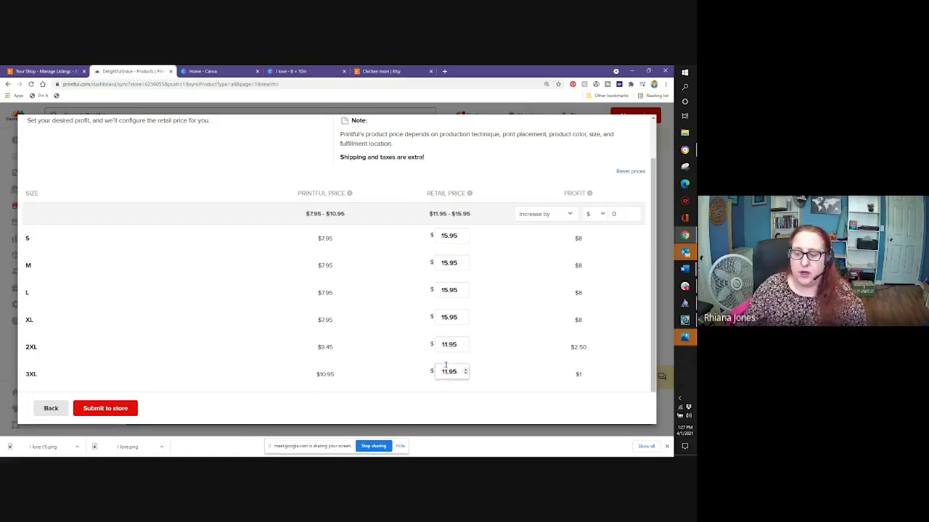
Set the retail price of size 2XL to $16.95 and of size 3XL to $17.95
{"action": "left_click", "coordinate": [446, 344]}
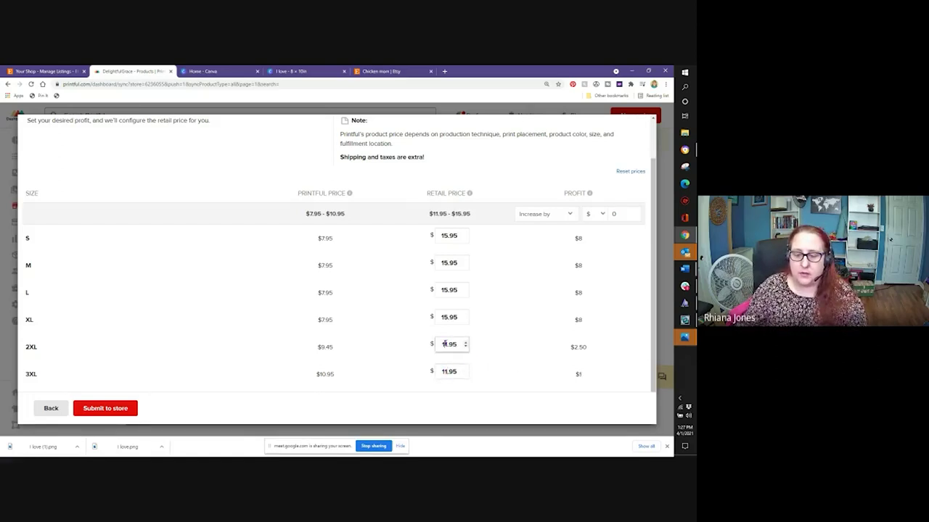
{"action": "key", "text": "Delete"}
{"action": "type", "text": "6"}
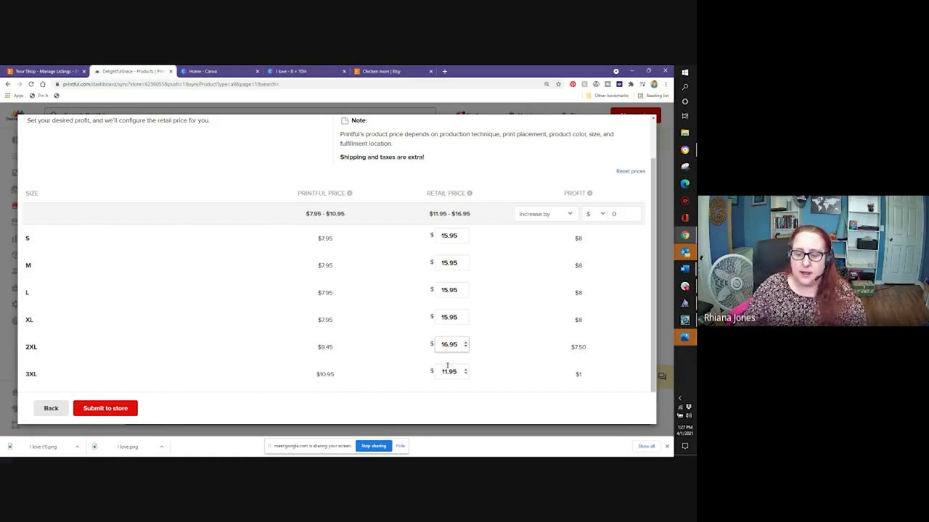
{"action": "left_click", "coordinate": [445, 371]}
{"action": "key", "text": "Delete"}
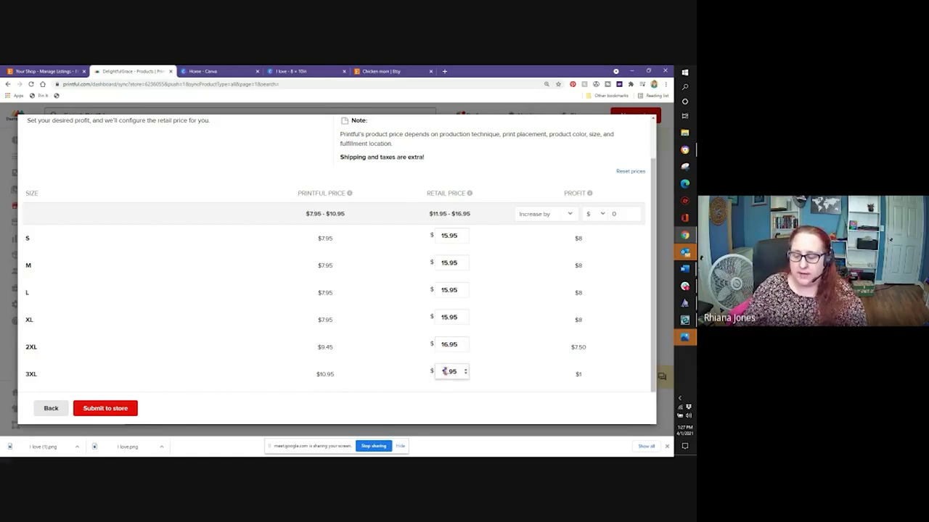
{"action": "type", "text": "7"}
{"action": "left_click", "coordinate": [522, 367]}
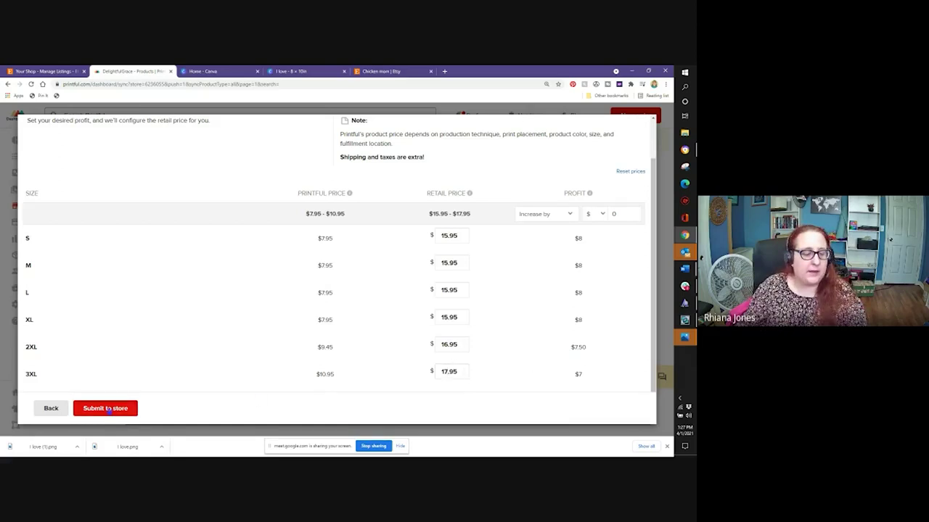
Submit the product to the store, then reload the product list and close the Add products window
{"action": "left_click", "coordinate": [109, 410]}
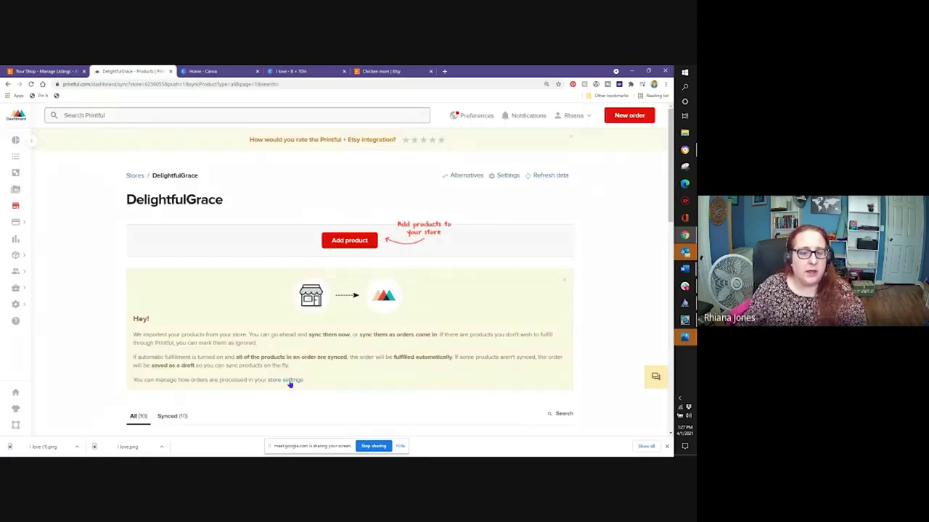
{"action": "scroll", "coordinate": [378, 380], "scroll_direction": "down", "scroll_amount": 4}
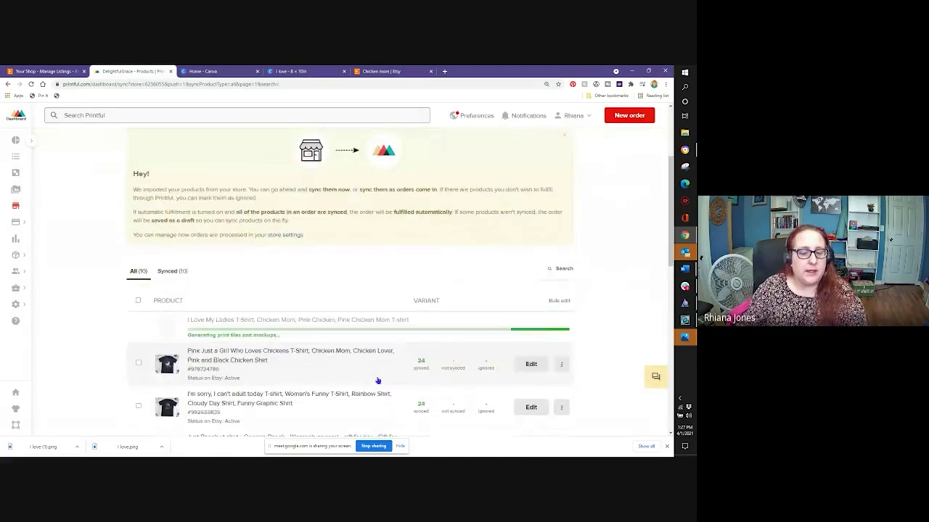
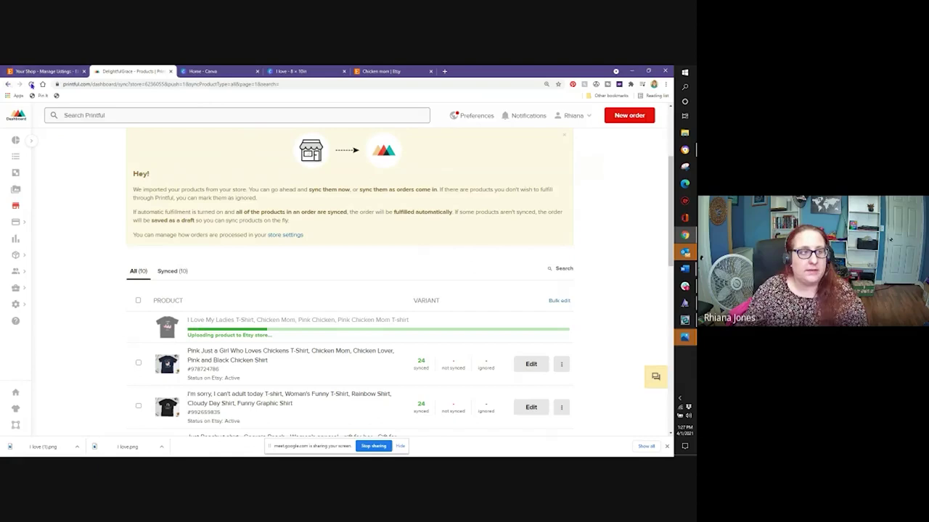
{"action": "left_click", "coordinate": [31, 85]}
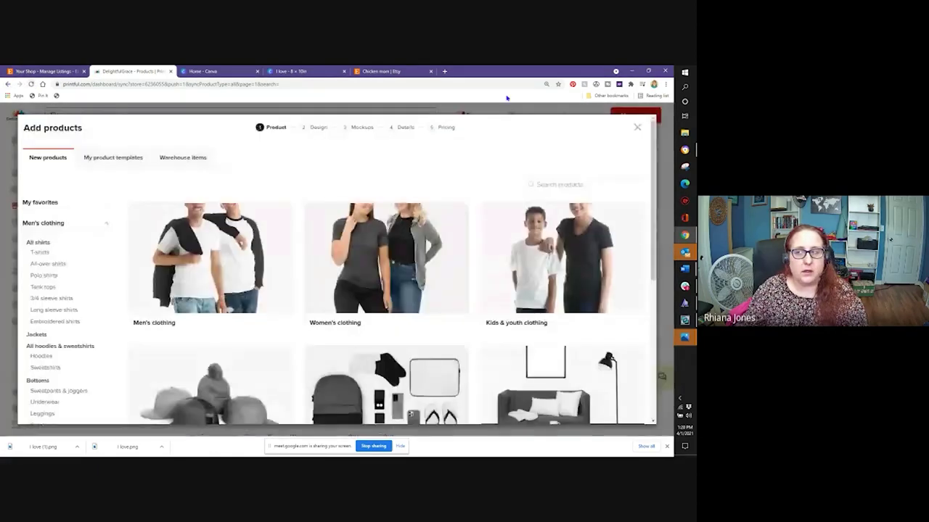
{"action": "left_click", "coordinate": [637, 129]}
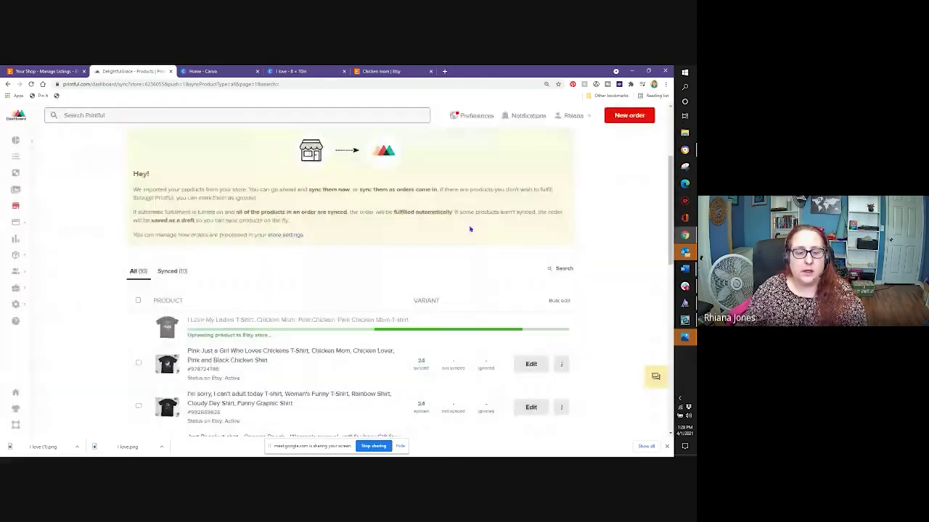
{"action": "scroll", "coordinate": [469, 229], "scroll_direction": "down", "scroll_amount": 2}
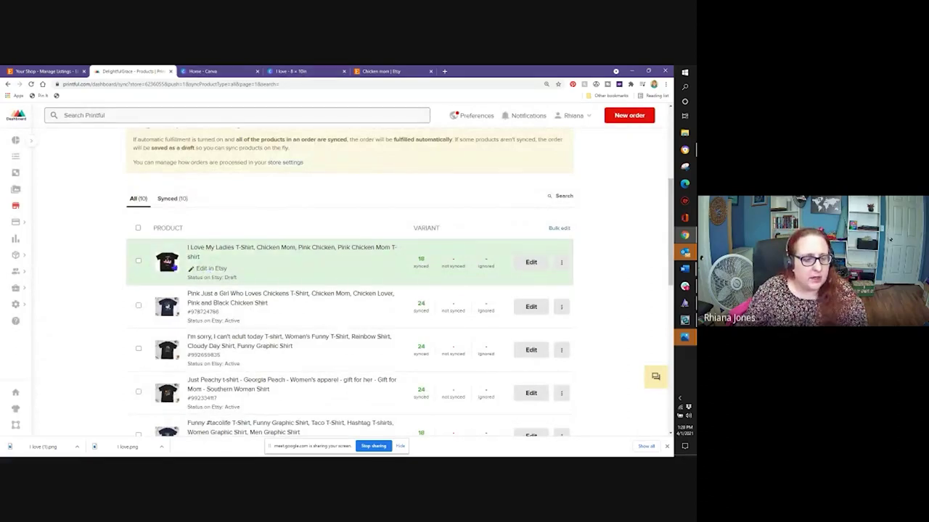
Open the I Love My Ladies T-Shirt draft for editing in Etsy
{"action": "left_click", "coordinate": [215, 270]}
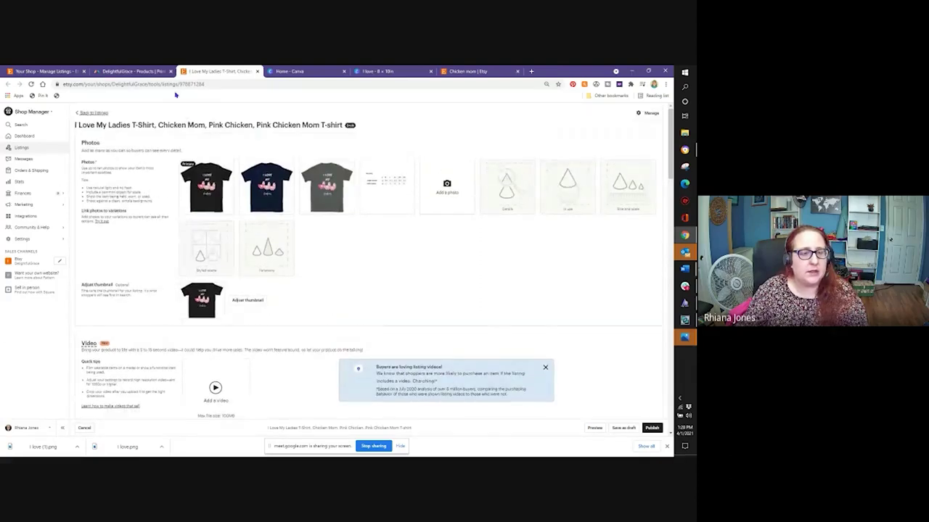
{"action": "left_click", "coordinate": [137, 71]}
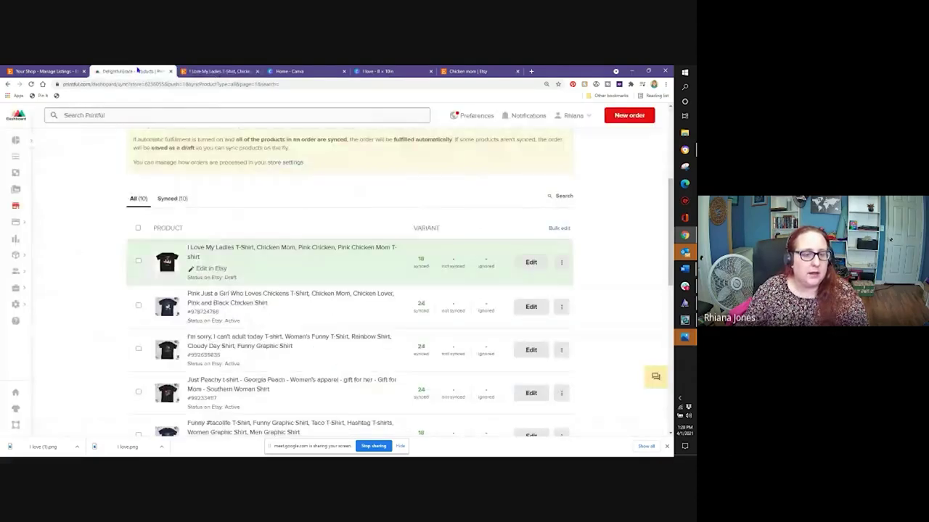
{"action": "left_click", "coordinate": [199, 71]}
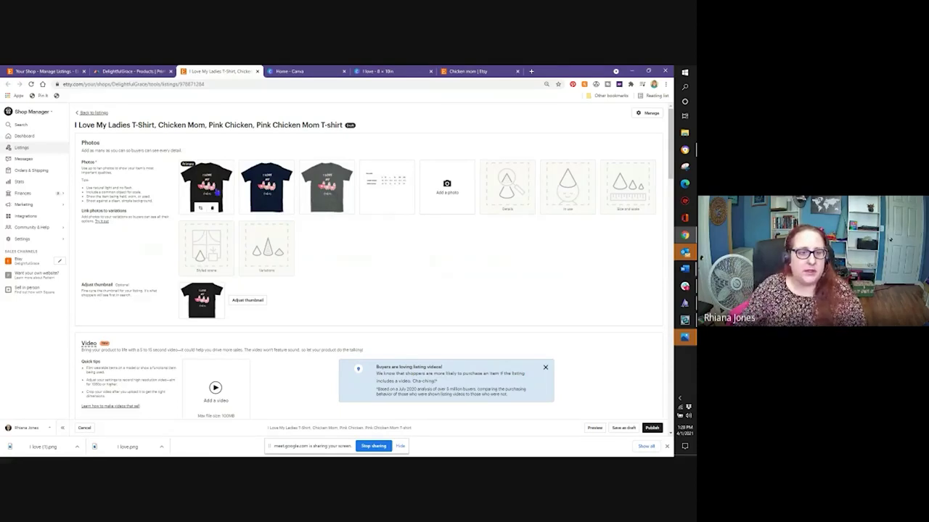
Examine the enlarged primary photo of the black t-shirt and the title in the listing details
{"action": "left_click", "coordinate": [217, 192]}
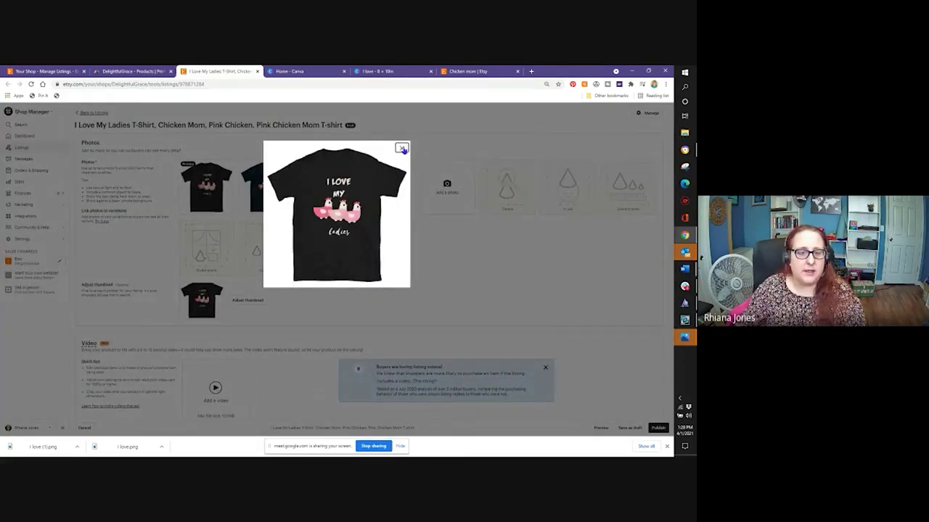
{"action": "left_click", "coordinate": [402, 148]}
{"action": "scroll", "coordinate": [401, 232], "scroll_direction": "down", "scroll_amount": 3}
{"action": "scroll", "coordinate": [402, 238], "scroll_direction": "down", "scroll_amount": 2}
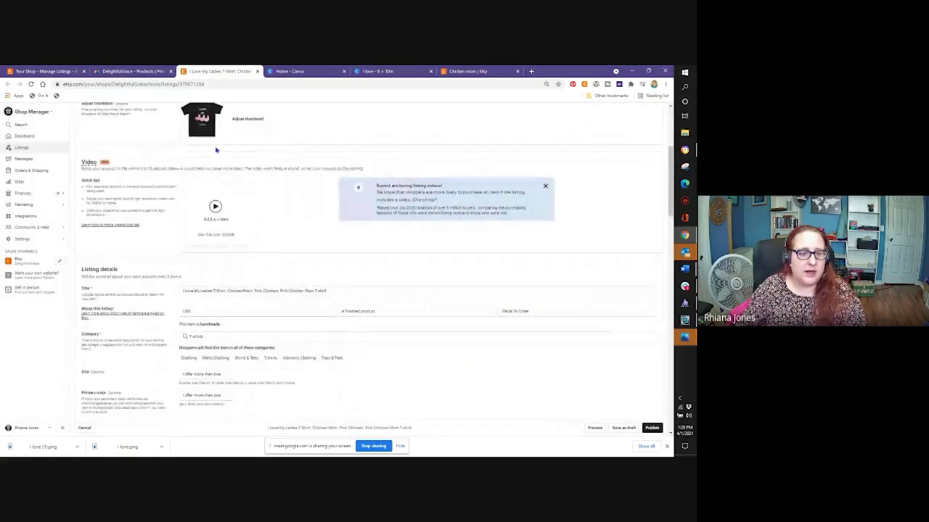
{"action": "scroll", "coordinate": [222, 198], "scroll_direction": "down", "scroll_amount": 2}
{"action": "scroll", "coordinate": [222, 197], "scroll_direction": "down", "scroll_amount": 2}
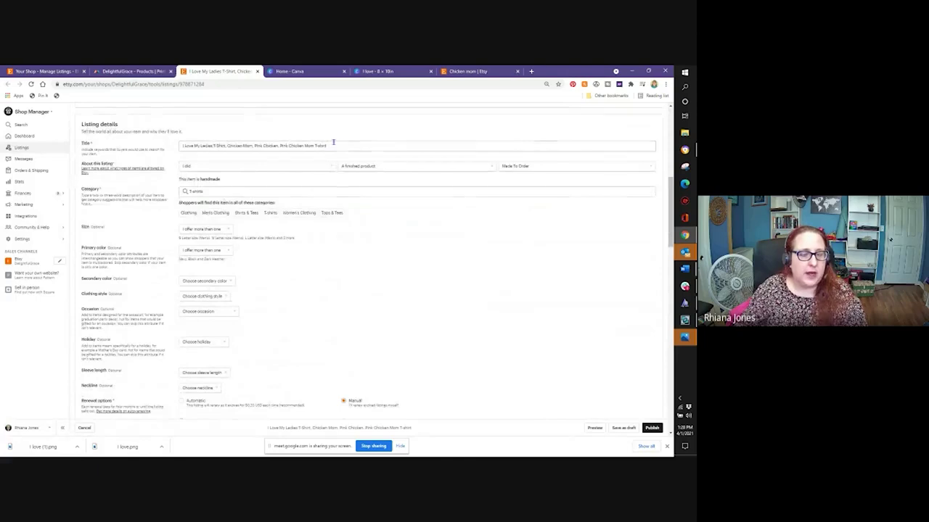
{"action": "left_click_drag", "start_coordinate": [325, 146], "coordinate": [167, 144]}
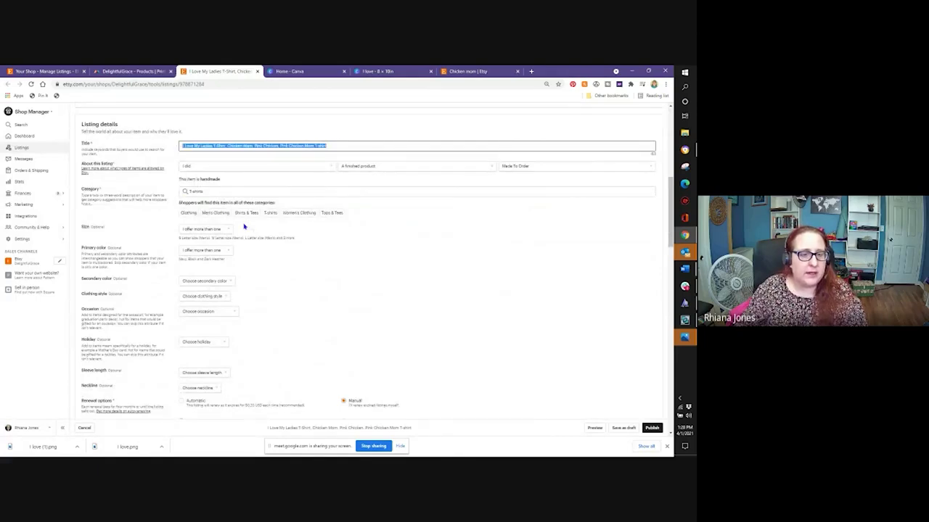
Set the listing's secondary color to Pink
{"action": "scroll", "coordinate": [251, 229], "scroll_direction": "down", "scroll_amount": 1}
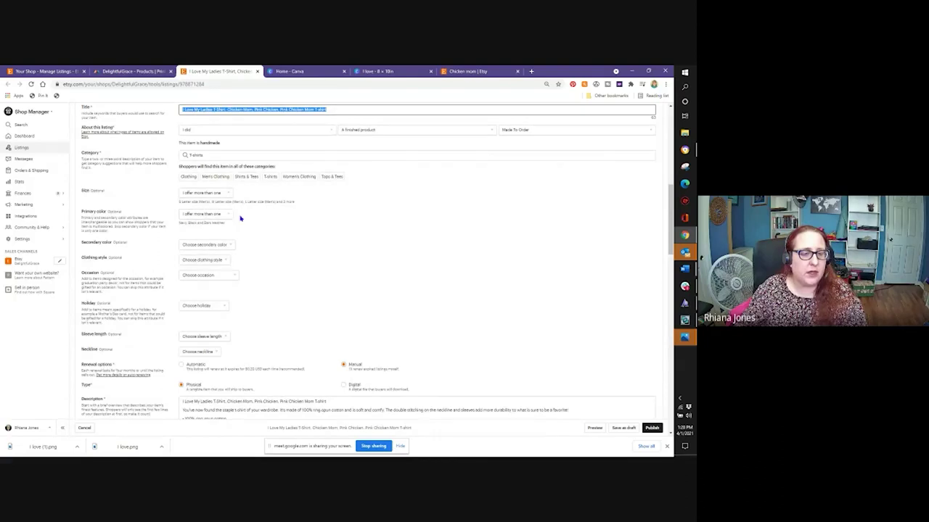
{"action": "scroll", "coordinate": [240, 218], "scroll_direction": "down", "scroll_amount": 2}
{"action": "left_click", "coordinate": [228, 173]}
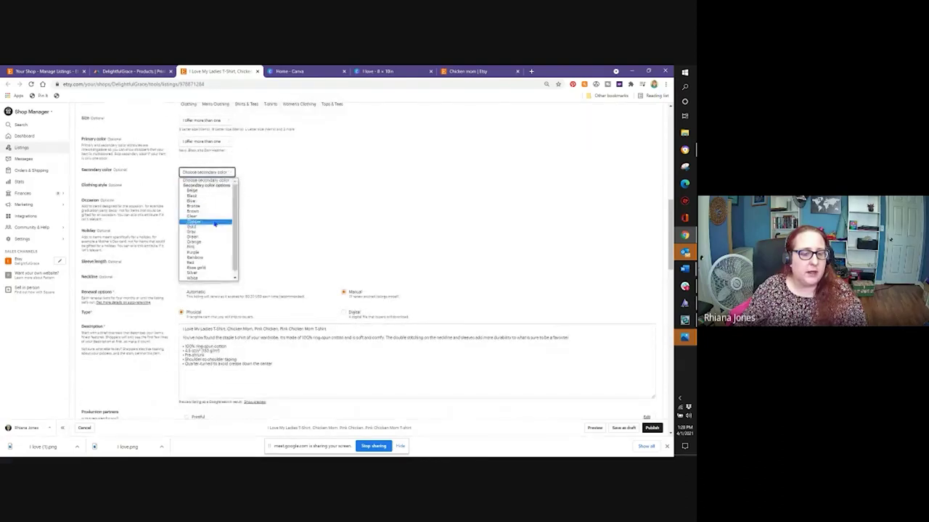
{"action": "left_click", "coordinate": [207, 248]}
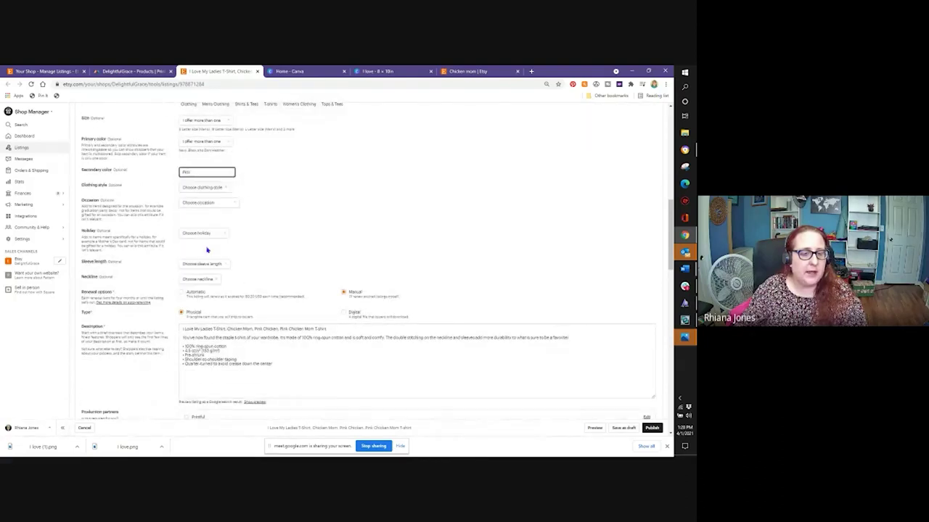
Look through the clothing style options without choosing one
{"action": "left_click", "coordinate": [225, 187]}
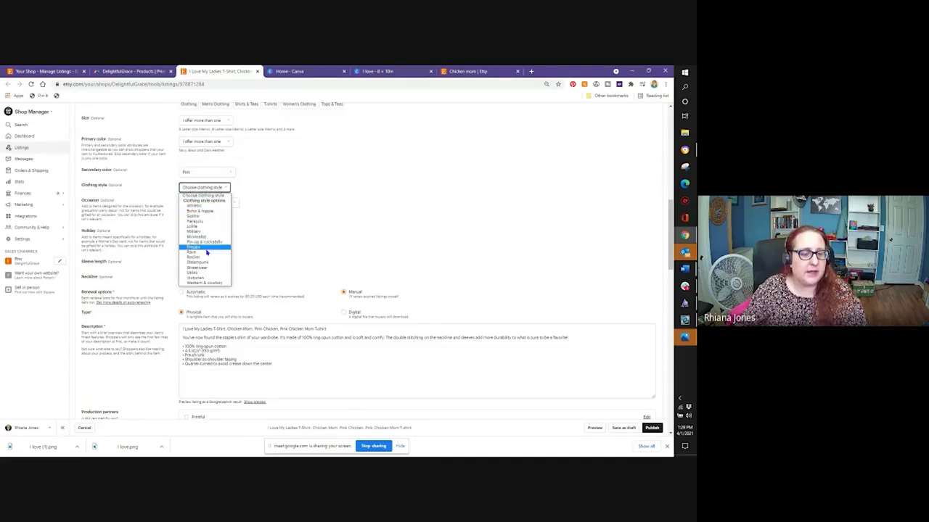
{"action": "left_click", "coordinate": [282, 217]}
{"action": "scroll", "coordinate": [282, 218], "scroll_direction": "down", "scroll_amount": 2}
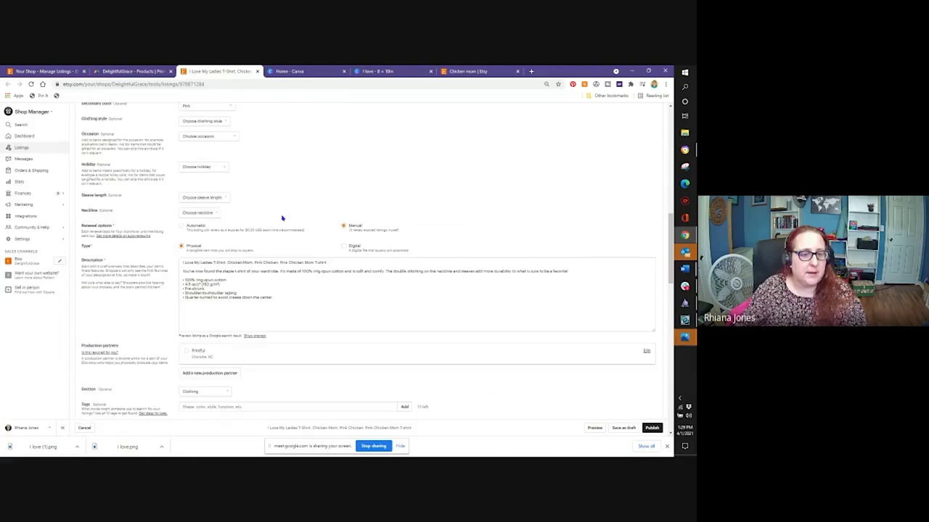
Set the t-shirt listing's sleeve length to Short sleeve and its neckline to Crew
{"action": "left_click", "coordinate": [217, 197]}
{"action": "left_click", "coordinate": [212, 209]}
{"action": "left_click", "coordinate": [216, 193]}
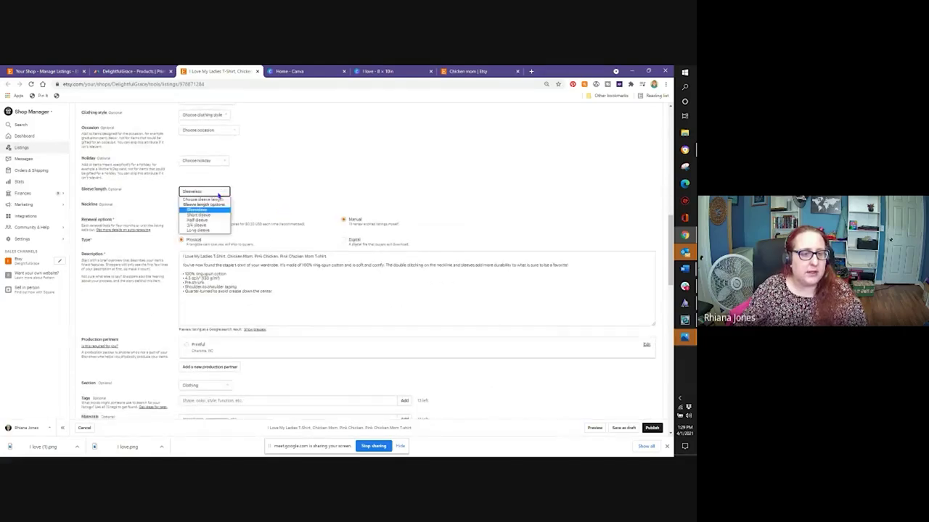
{"action": "left_click", "coordinate": [209, 214]}
{"action": "left_click", "coordinate": [206, 210]}
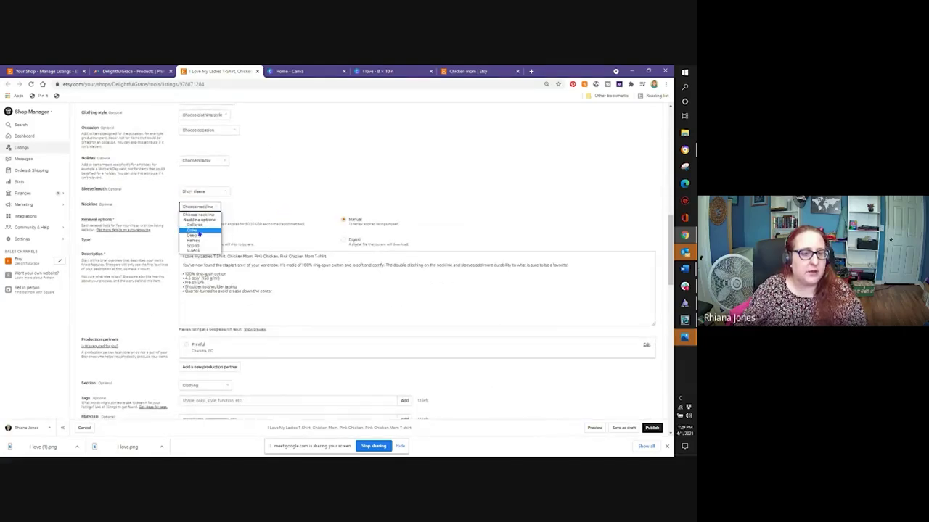
{"action": "left_click", "coordinate": [209, 231]}
Look at the form for adding a new production partner, and assign Printful as the listing's production partner
{"action": "scroll", "coordinate": [273, 210], "scroll_direction": "down", "scroll_amount": 2}
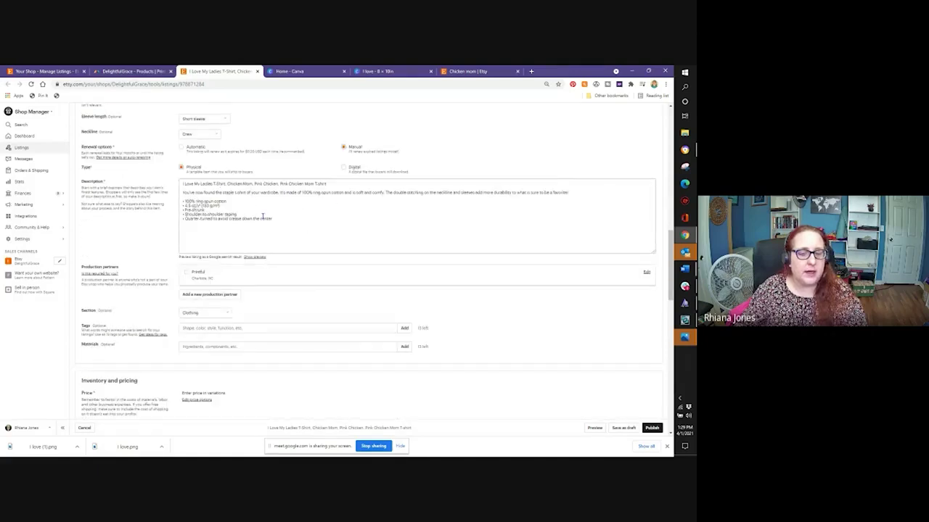
{"action": "scroll", "coordinate": [263, 216], "scroll_direction": "down", "scroll_amount": 1}
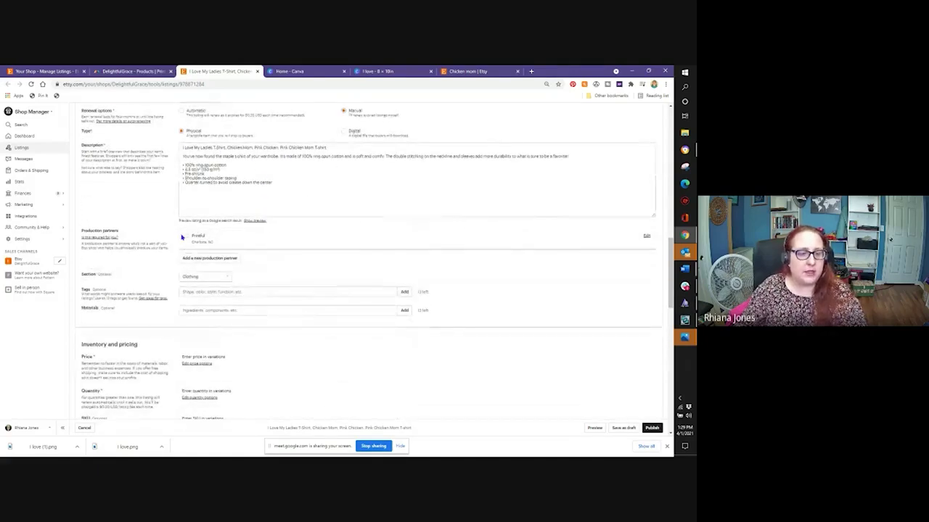
{"action": "left_click", "coordinate": [226, 263]}
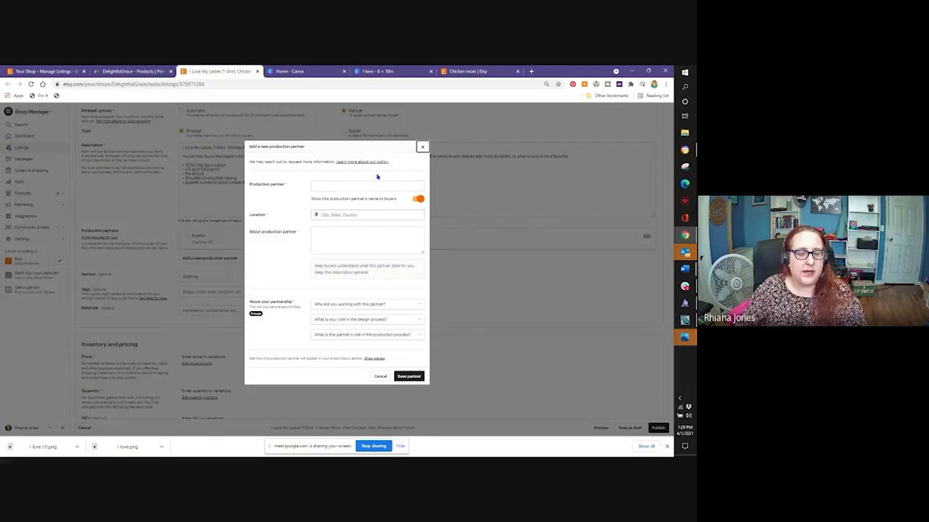
{"action": "left_click", "coordinate": [422, 147]}
{"action": "scroll", "coordinate": [261, 253], "scroll_direction": "down", "scroll_amount": 3}
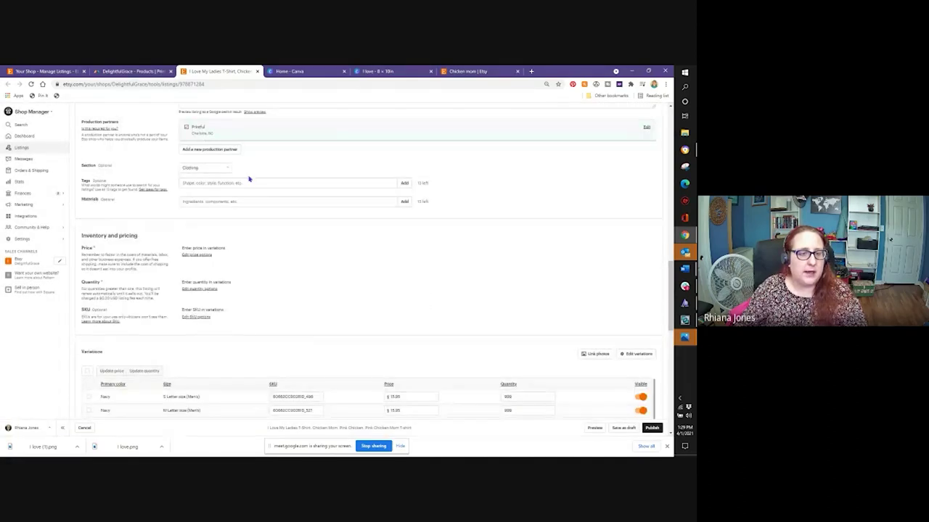
Add the tags "Chicken Mom" and "chicken parent" to the listing
{"action": "left_click", "coordinate": [240, 183]}
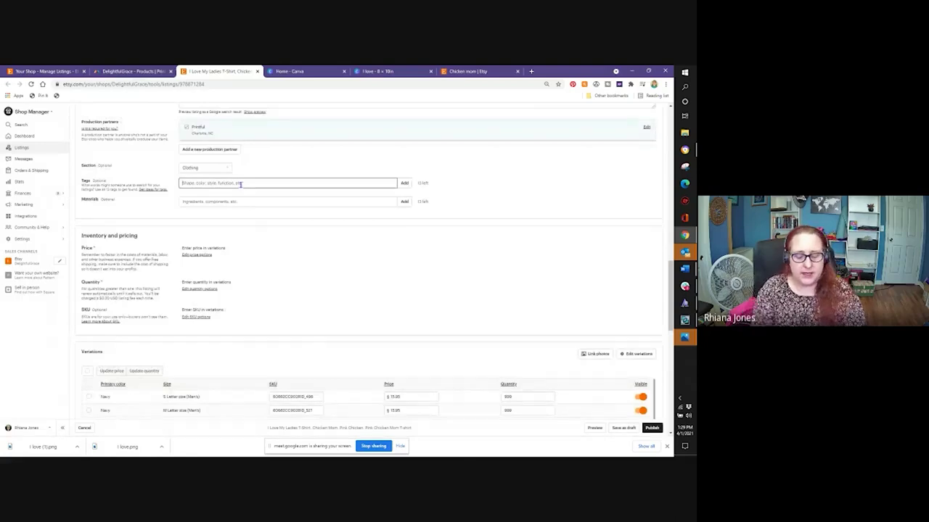
{"action": "type", "text": "Chicken"}
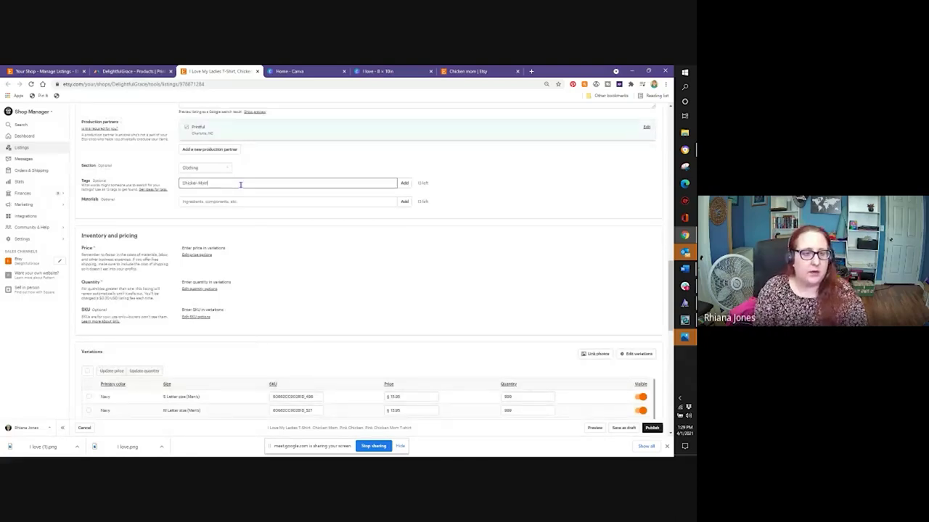
{"action": "type", "text": " Mom"}
{"action": "key", "text": "Return"}
{"action": "type", "text": "I"}
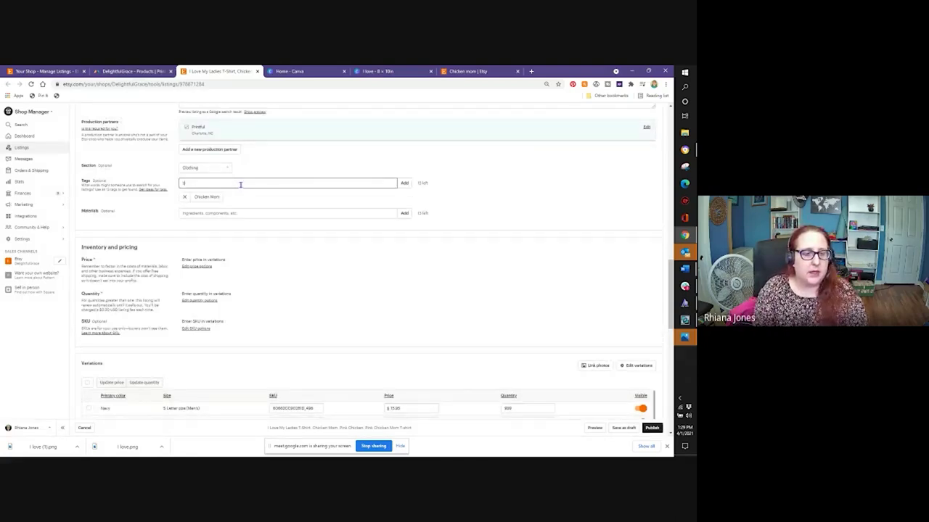
{"action": "type", "text": "hicken pare"}
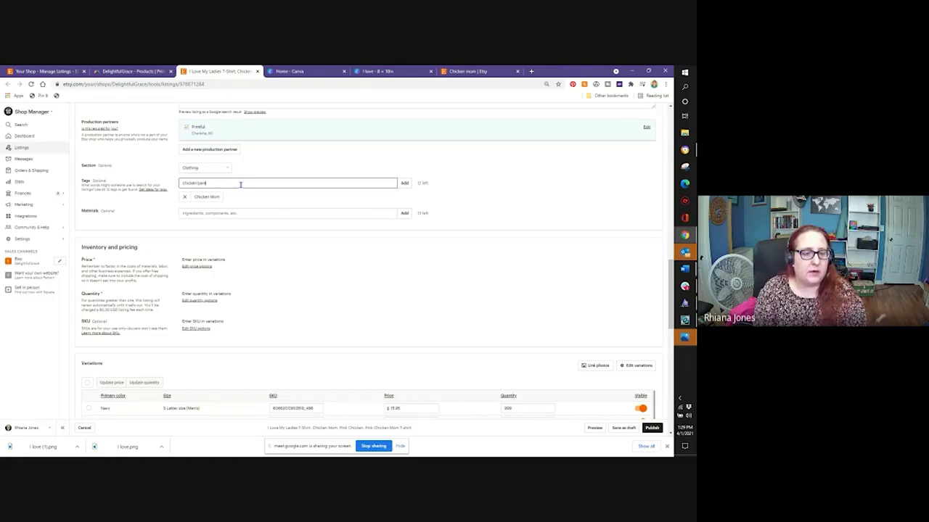
{"action": "type", "text": "nt"}
{"action": "key", "text": "Return"}
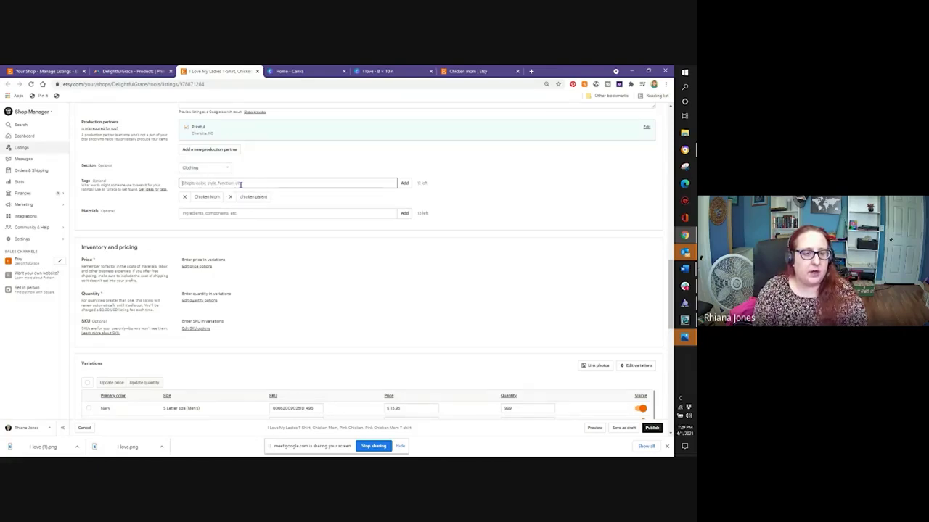
Add the tags "i love my chickens", "chickens shirt" and "chickens tshirt" to the listing
{"action": "type", "text": "i love my chickens"}
{"action": "key", "text": "Return"}
{"action": "type", "text": "chickens shirt"}
{"action": "key", "text": "Return"}
{"action": "type", "text": "chickens tshirt"}
{"action": "key", "text": "Return"}
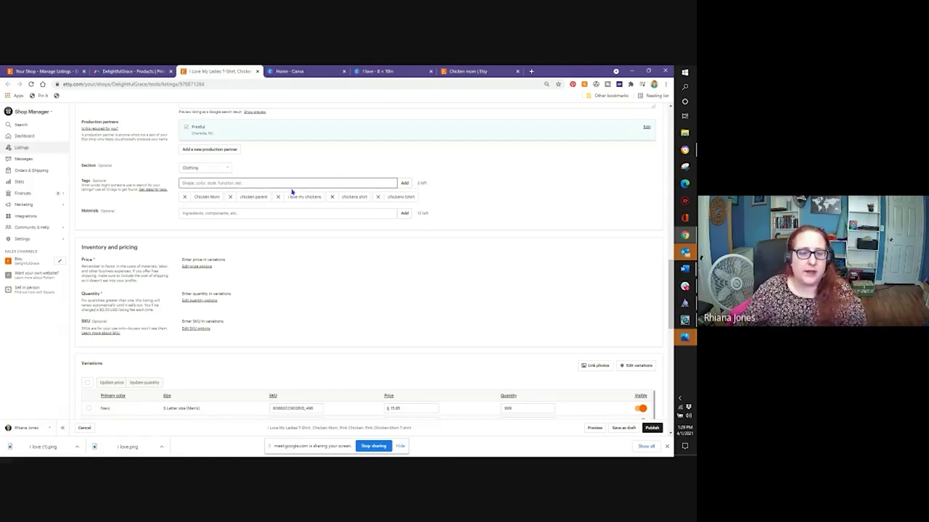
Add "Material" as an entry in the listing's materials
{"action": "left_click", "coordinate": [345, 212]}
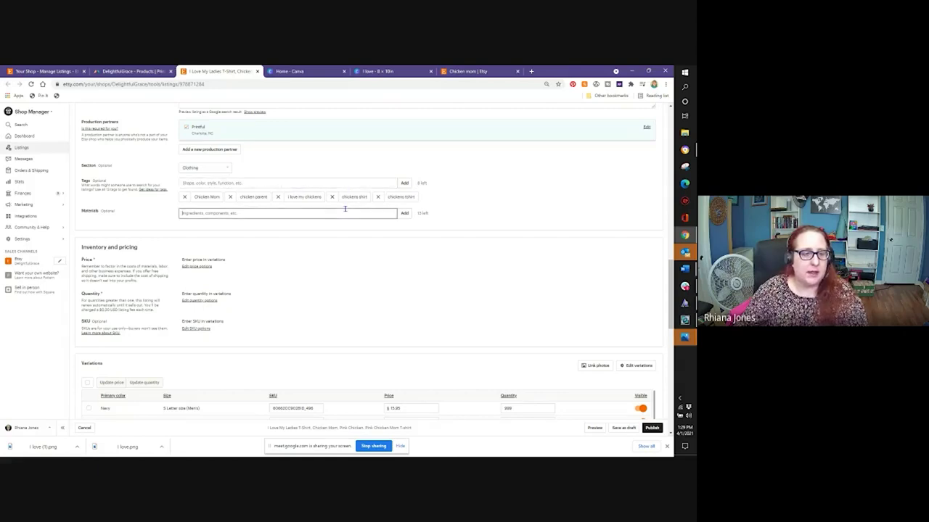
{"action": "type", "text": "M"}
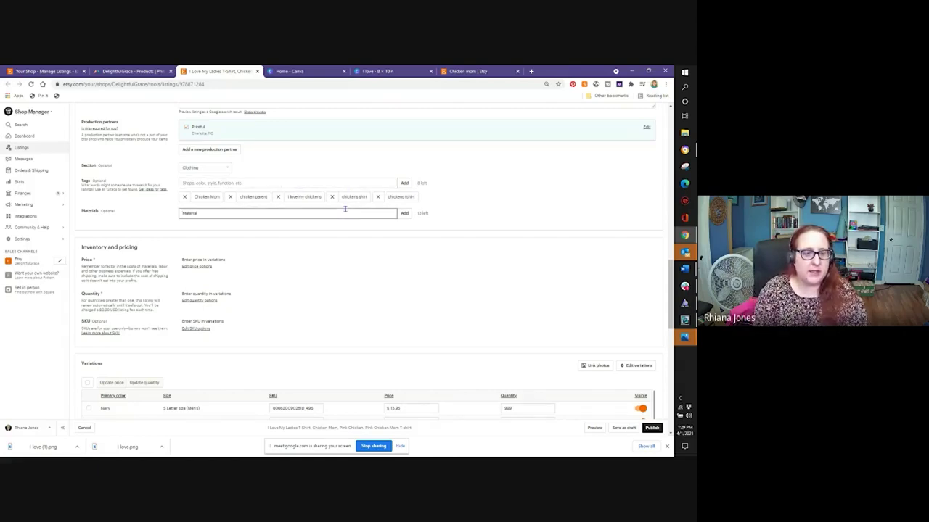
{"action": "type", "text": "aterial"}
{"action": "key", "text": "Return"}
Choose the Printful Free Shipping profile as the listing's shipping option
{"action": "scroll", "coordinate": [347, 209], "scroll_direction": "down", "scroll_amount": 5}
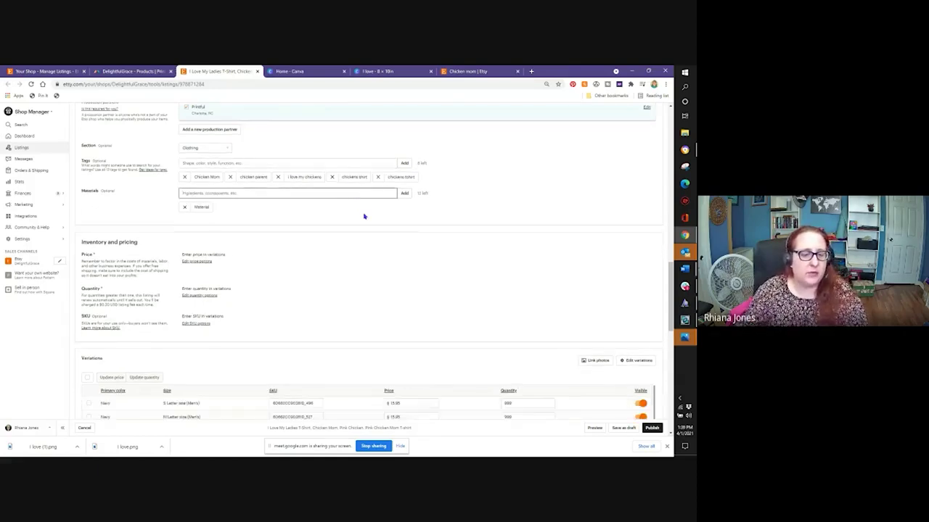
{"action": "scroll", "coordinate": [388, 232], "scroll_direction": "down", "scroll_amount": 6}
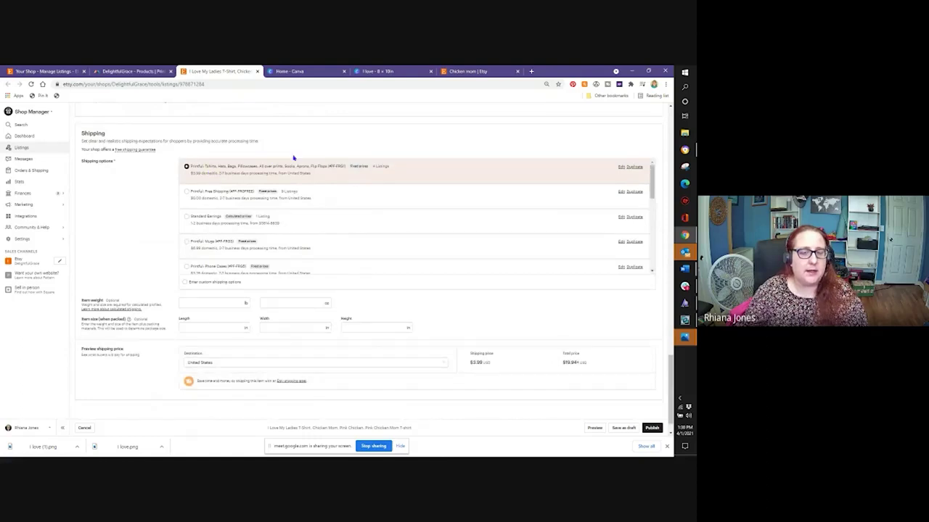
{"action": "left_click", "coordinate": [186, 191]}
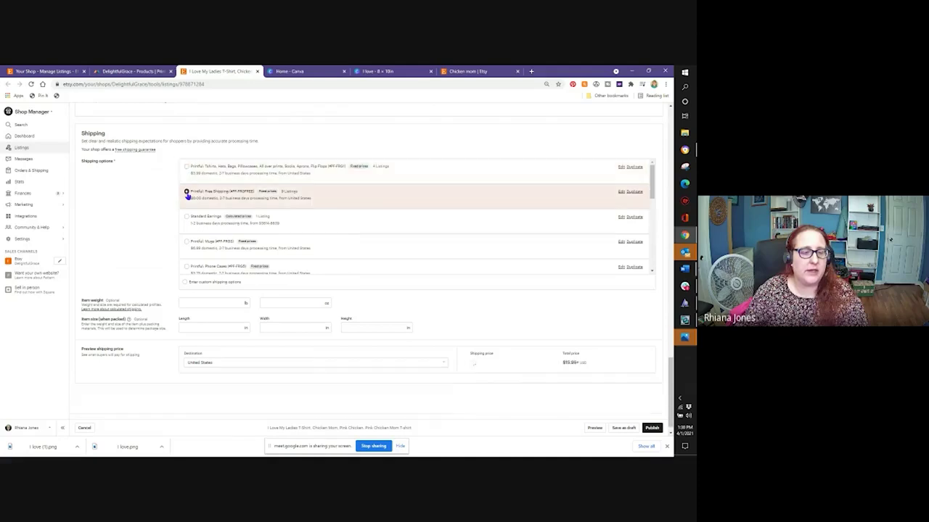
Set the item weight to 13 oz and the packed size to 12 in length, 11 in width and 2 in height
{"action": "scroll", "coordinate": [155, 201], "scroll_direction": "down", "scroll_amount": 1}
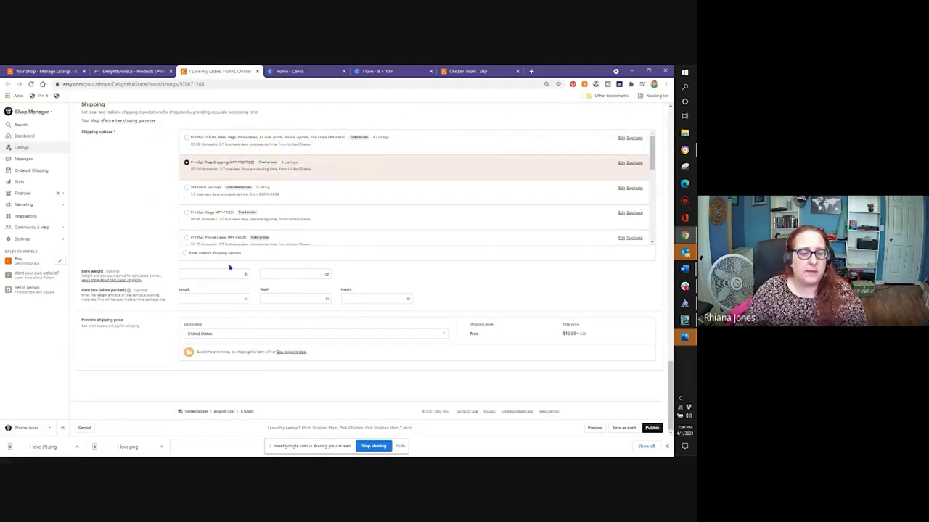
{"action": "left_click", "coordinate": [224, 274]}
{"action": "key", "text": "Tab"}
{"action": "type", "text": "13"}
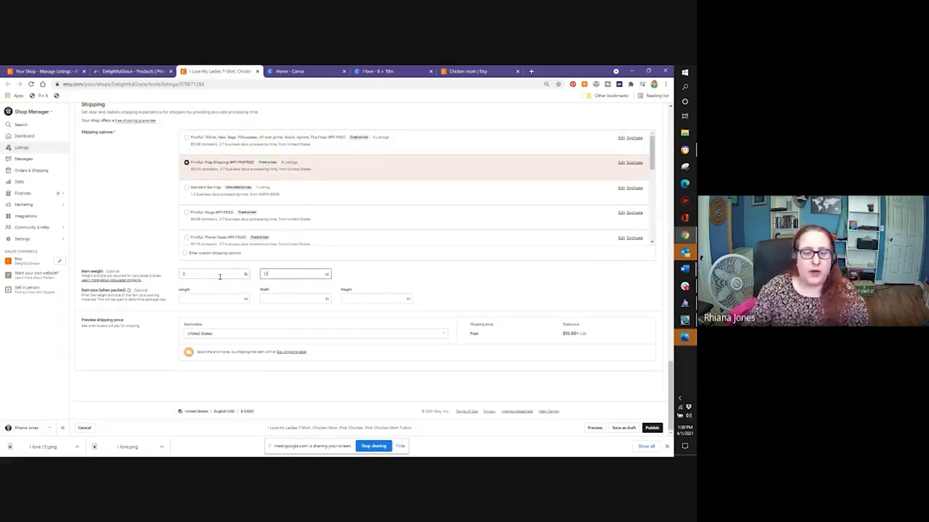
{"action": "key", "text": "Tab"}
{"action": "type", "text": "12"}
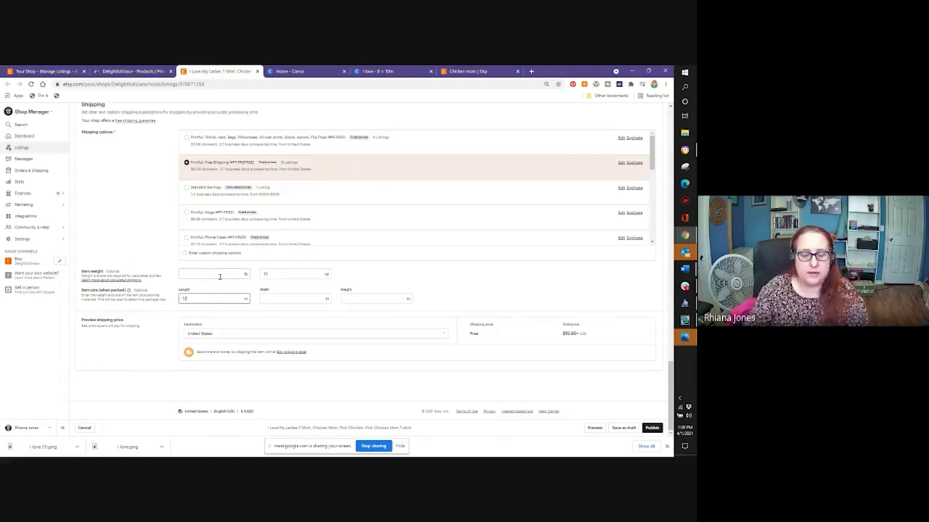
{"action": "key", "text": "Tab"}
{"action": "type", "text": "11"}
{"action": "key", "text": "Tab"}
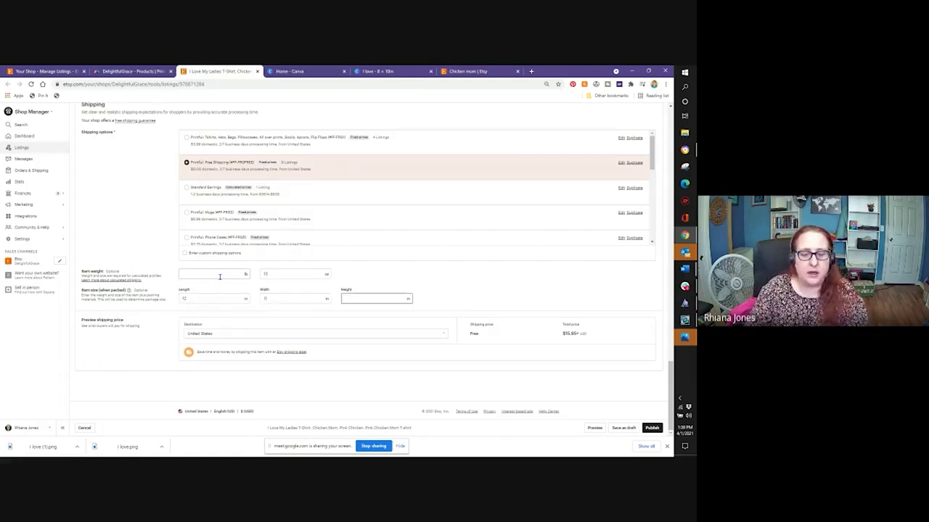
{"action": "type", "text": "7"}
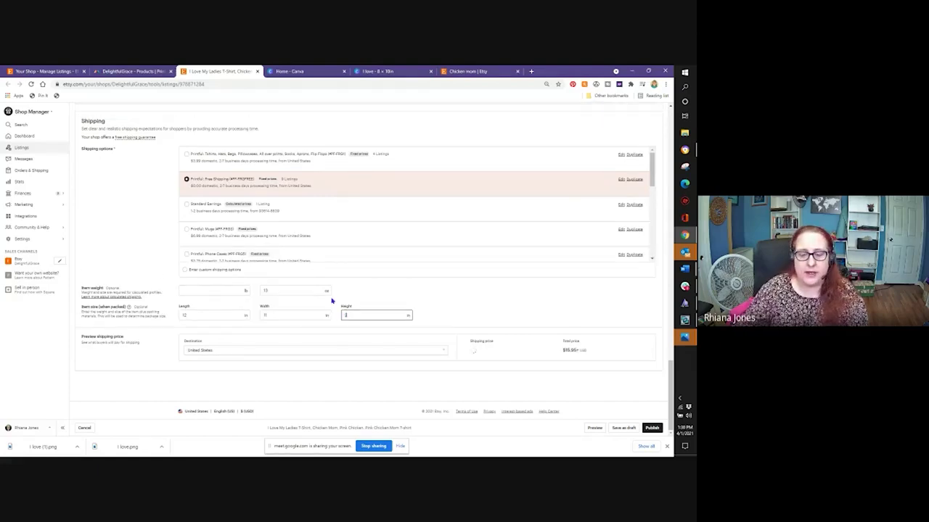
{"action": "left_click", "coordinate": [468, 289]}
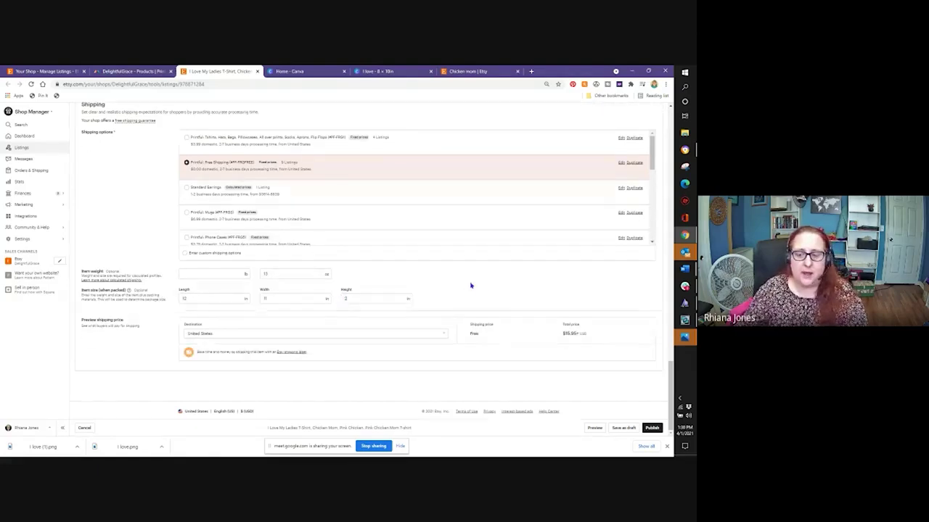
Publish the t-shirt listing, agreeing to the listing fee, and refresh the shop's listings page
{"action": "left_click", "coordinate": [652, 428]}
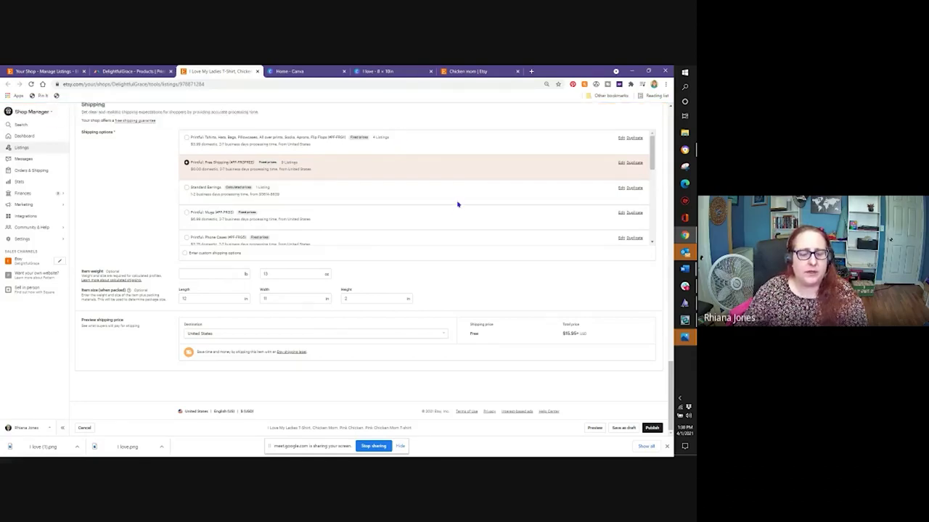
{"action": "left_click", "coordinate": [655, 428]}
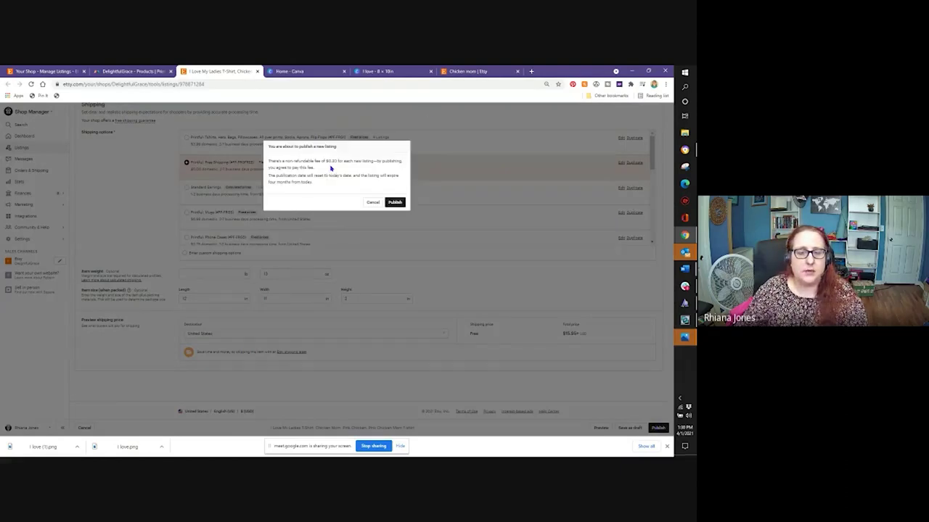
{"action": "left_click", "coordinate": [398, 203]}
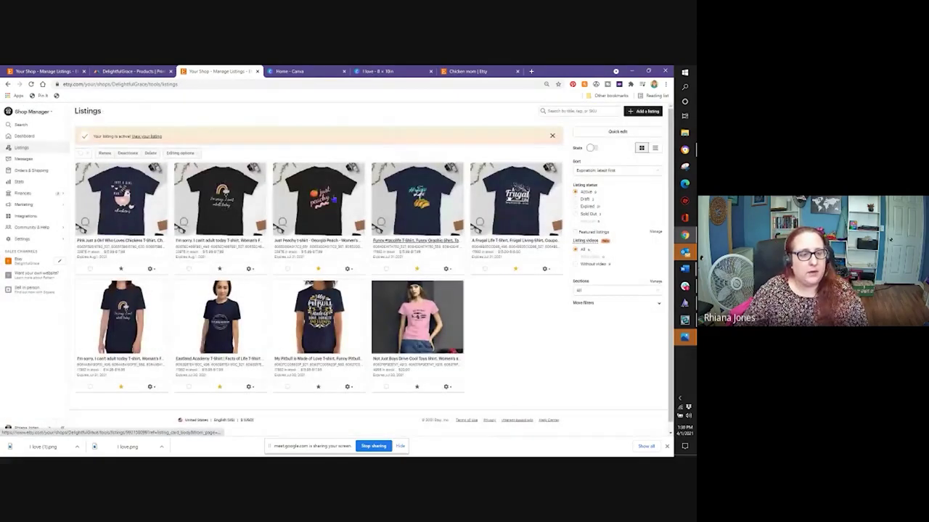
{"action": "left_click", "coordinate": [31, 84]}
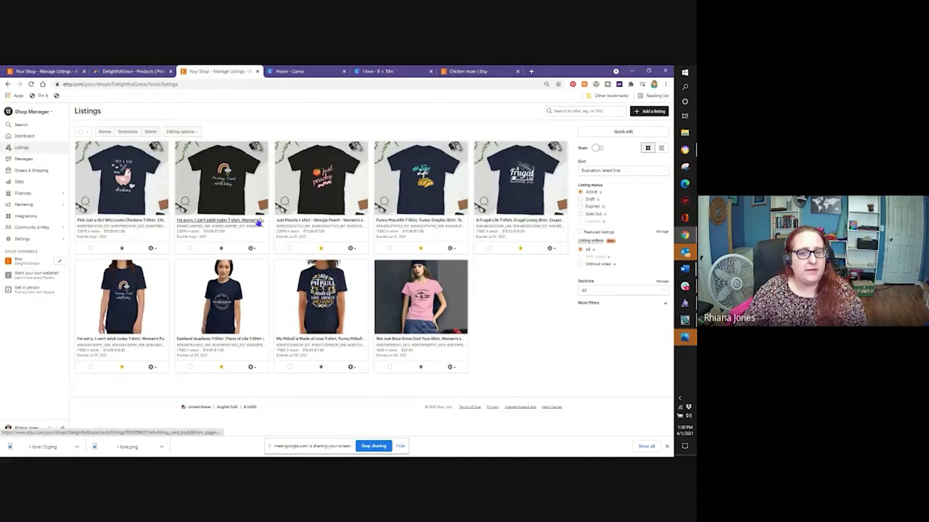
{"action": "left_click", "coordinate": [31, 84]}
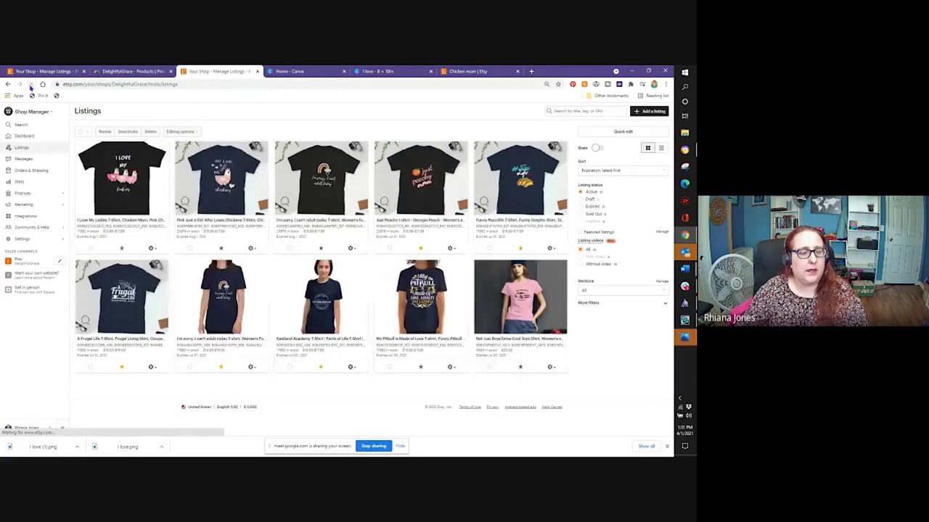